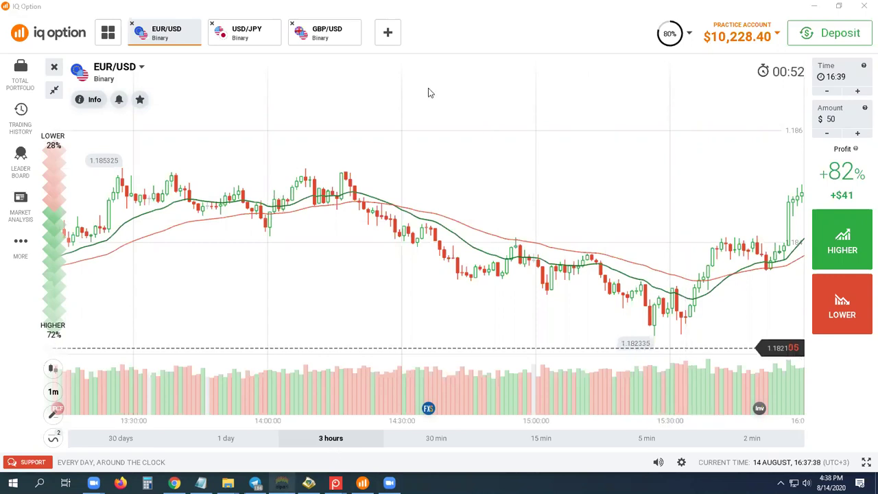
Switch to the Alpari MetaTrader 4 terminal and bring up the second EURUSD M1 chart, containing the BWC Trend Dashboard
key(alt+Tab)
click(470, 49)
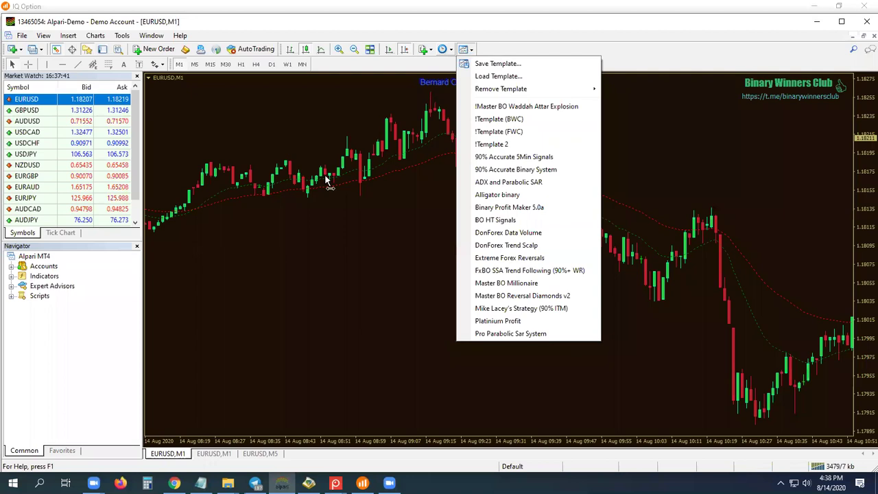
drag(325, 177, 218, 458)
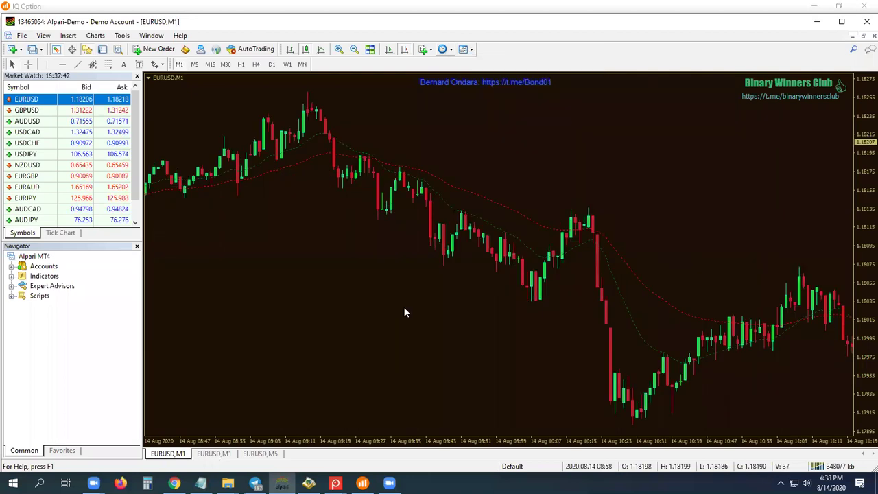
key(ctrl+Tab)
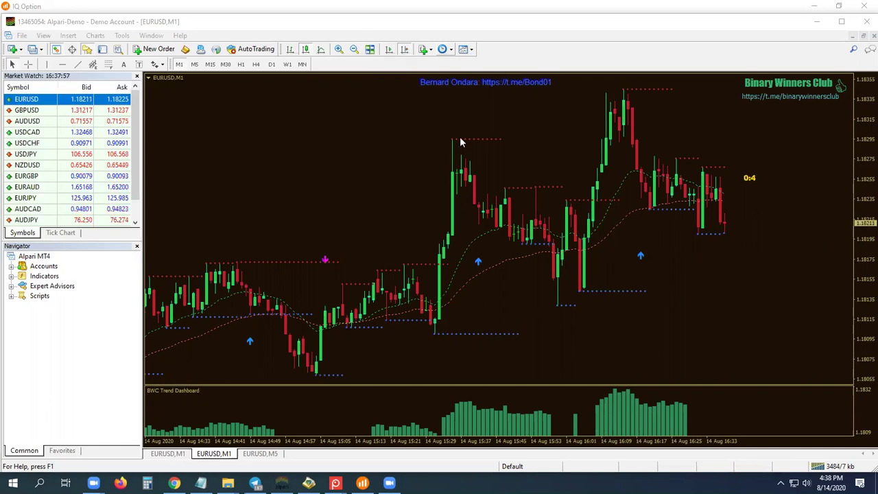
Handwrite the numbered notes "1 T", "2 L" and "3 S" over the early-morning part of the chart, and erase them
scroll(461, 142, up, 5)
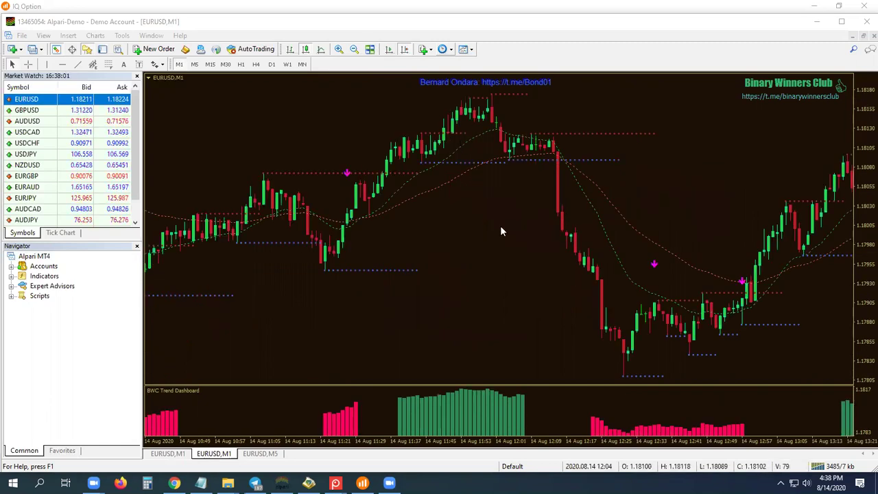
scroll(501, 230, up, 2)
scroll(501, 231, up, 4)
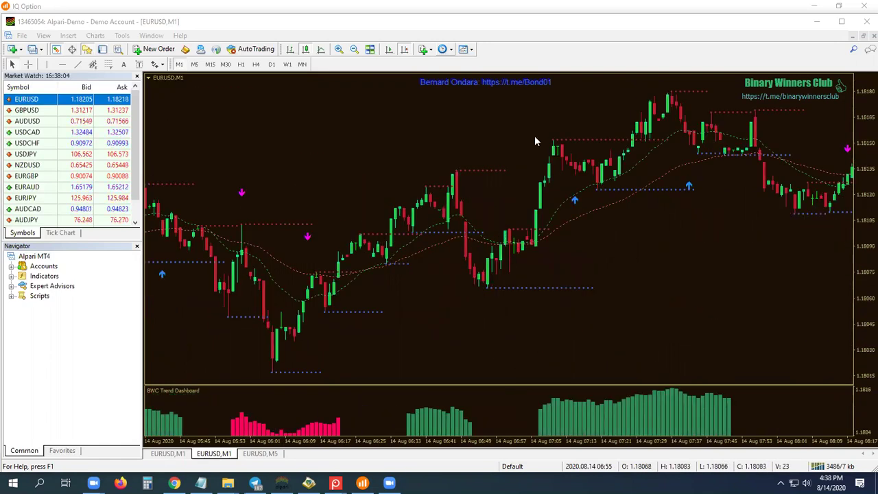
scroll(536, 141, up, 1)
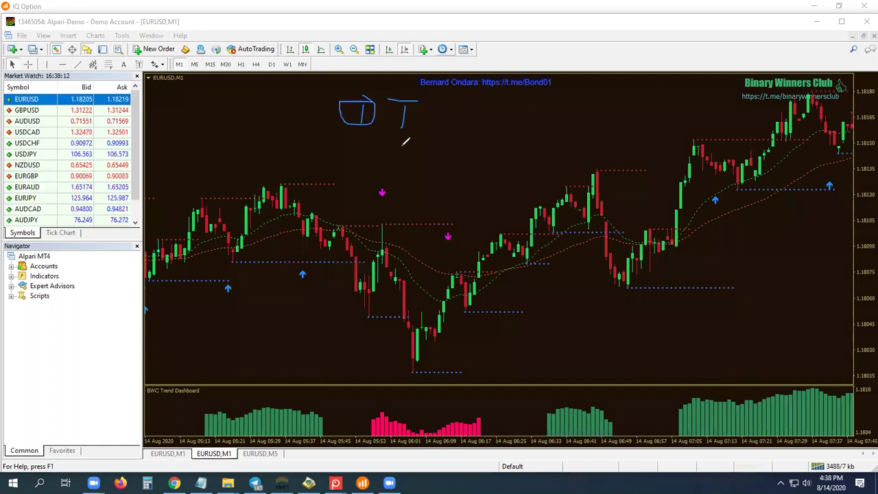
mouse_move(367, 132)
mouse_down()
mouse_move(384, 164)
mouse_move(425, 167)
mouse_up()
mouse_move(412, 187)
mouse_down()
mouse_move(438, 204)
mouse_move(415, 227)
mouse_up()
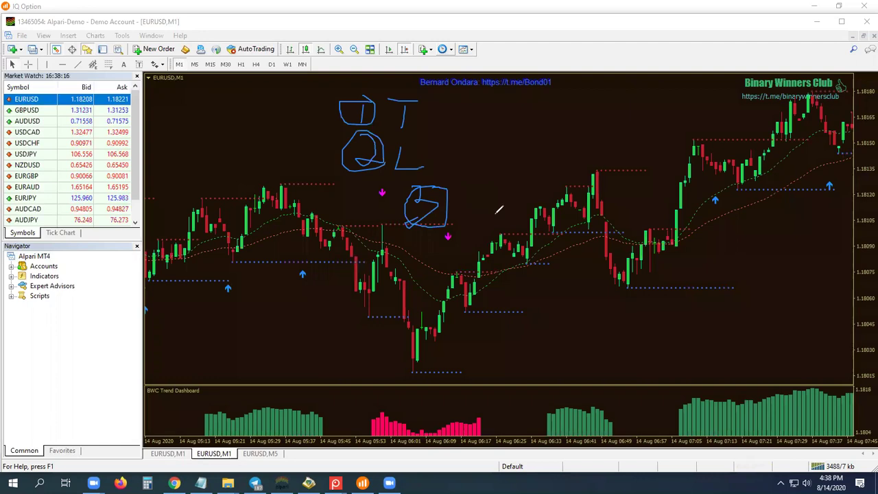
drag(486, 179, 464, 204)
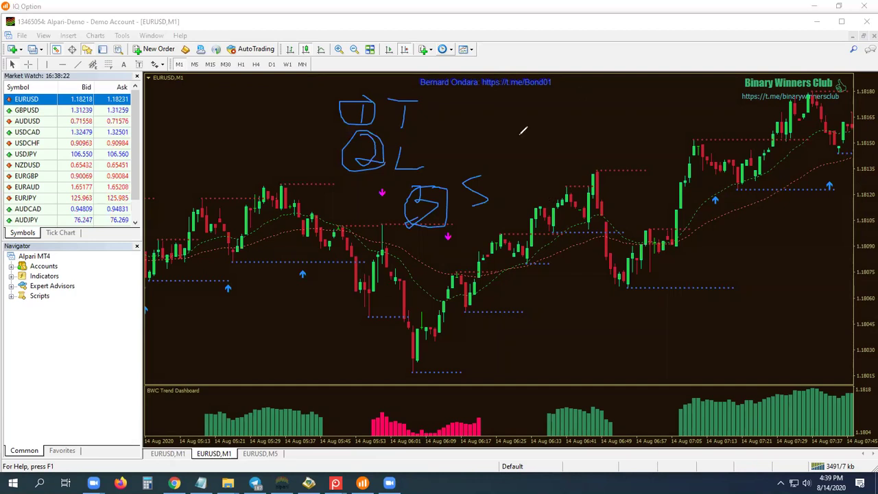
key(e)
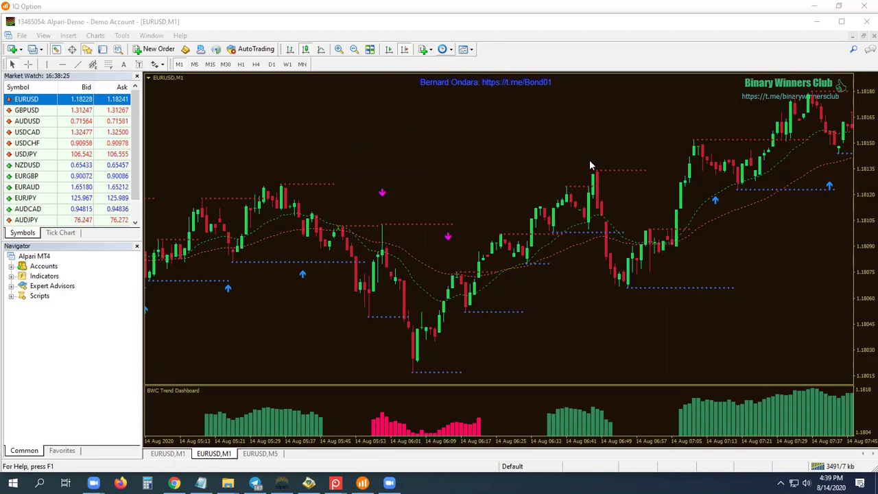
Place a vertical line at 16:25 among the most recent candles of the EURUSD M1 chart
scroll(586, 155, down, 5)
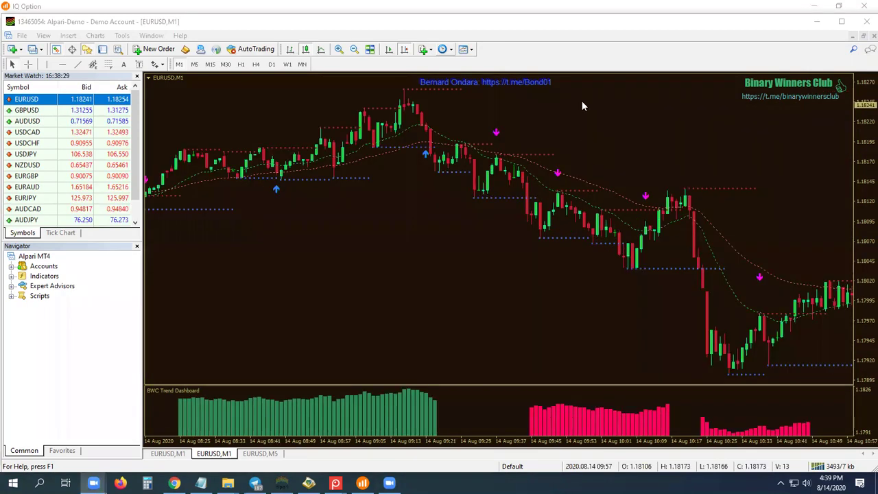
scroll(582, 103, down, 5)
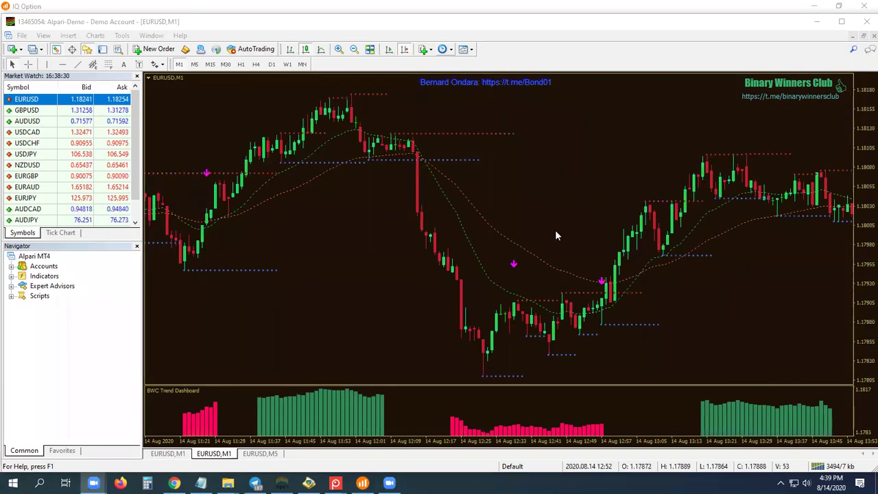
scroll(555, 230, down, 5)
click(404, 49)
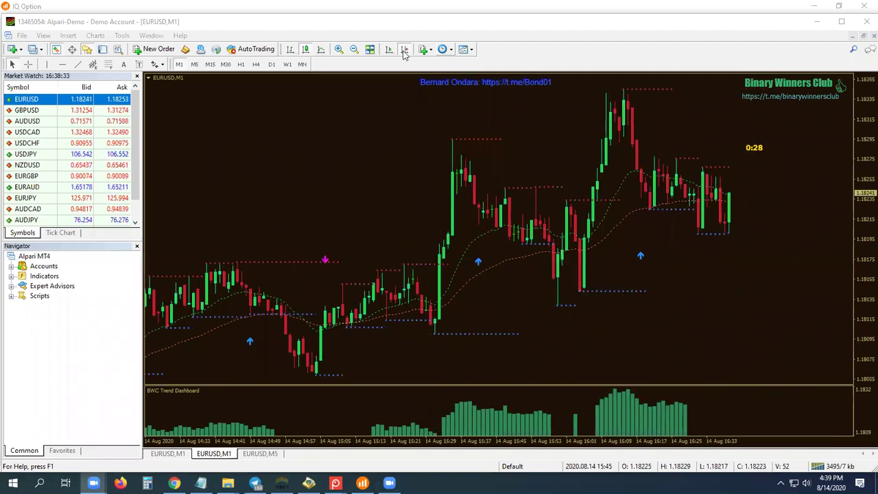
click(539, 267)
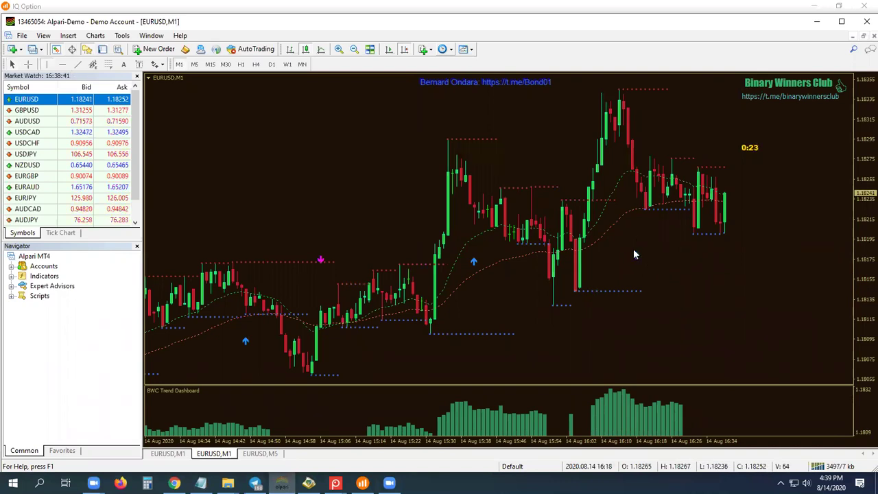
click(634, 255)
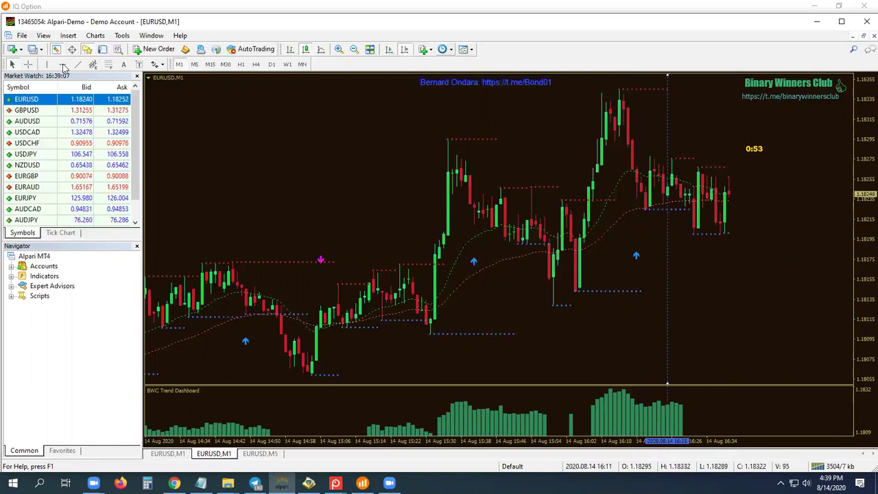
Add a horizontal line at 1.18247 and move the vertical line to 16:18, over the latest blue up arrow
click(62, 65)
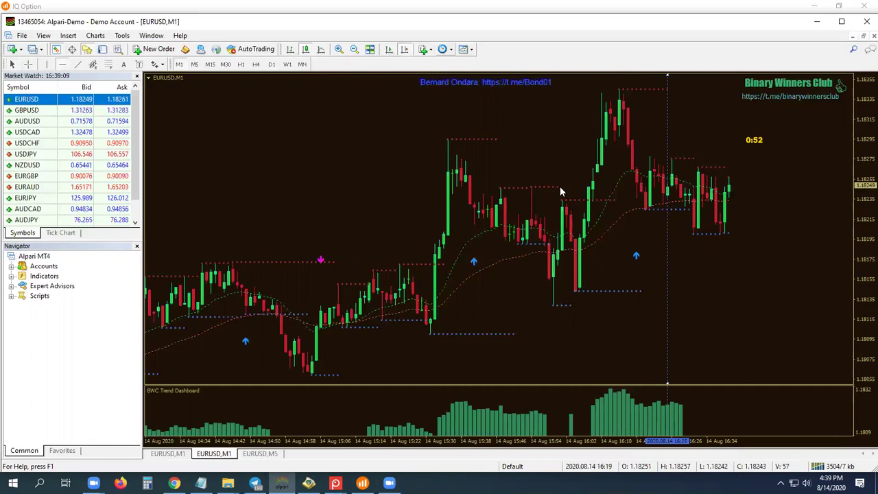
click(633, 188)
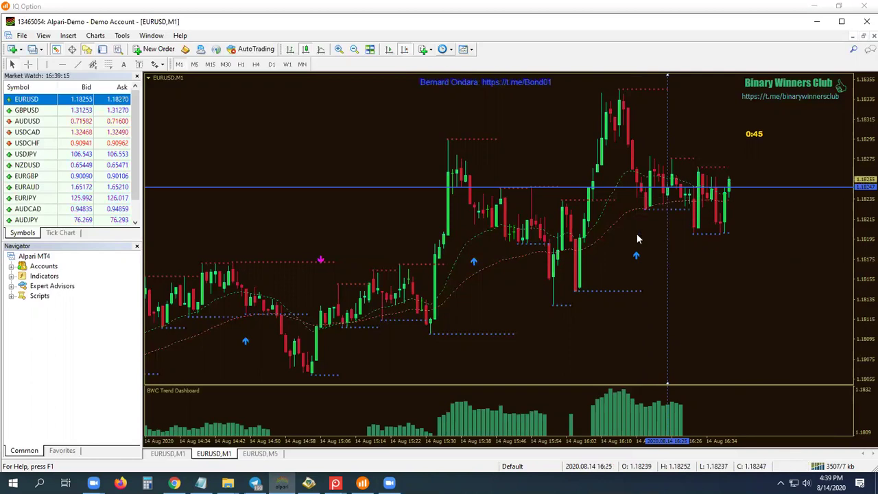
drag(637, 204, 639, 182)
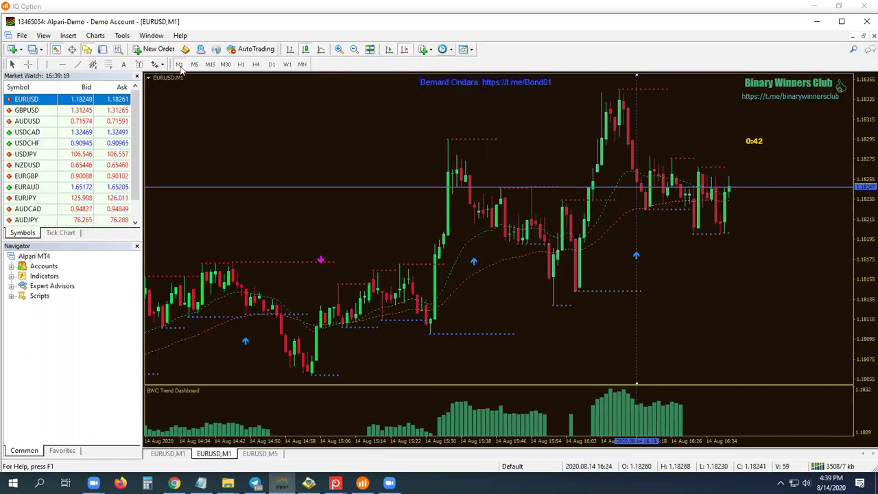
Place a check sign above the candles just after the 16:18 vertical line
click(157, 64)
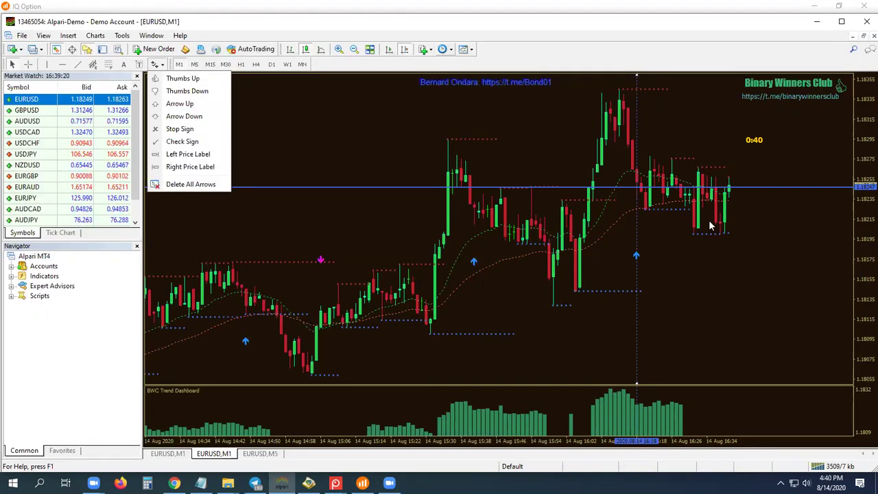
click(175, 143)
click(662, 145)
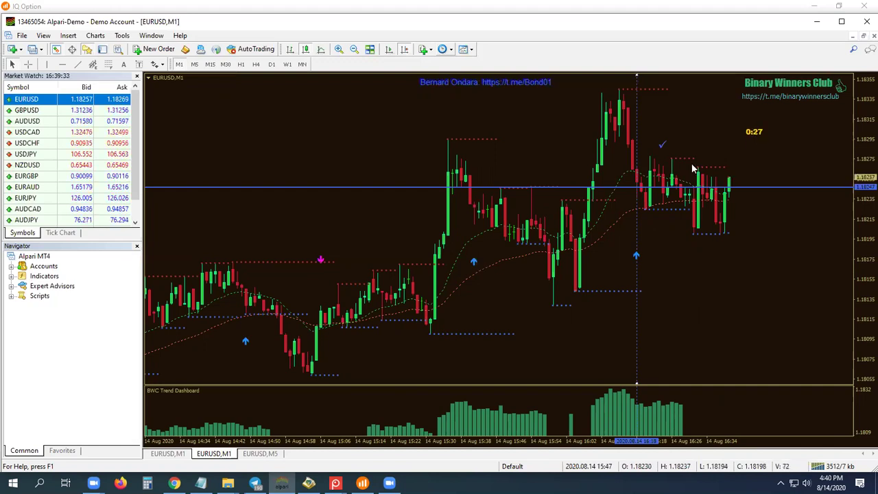
Draw a second vertical line at 15:41 through the preceding blue up arrow
click(47, 64)
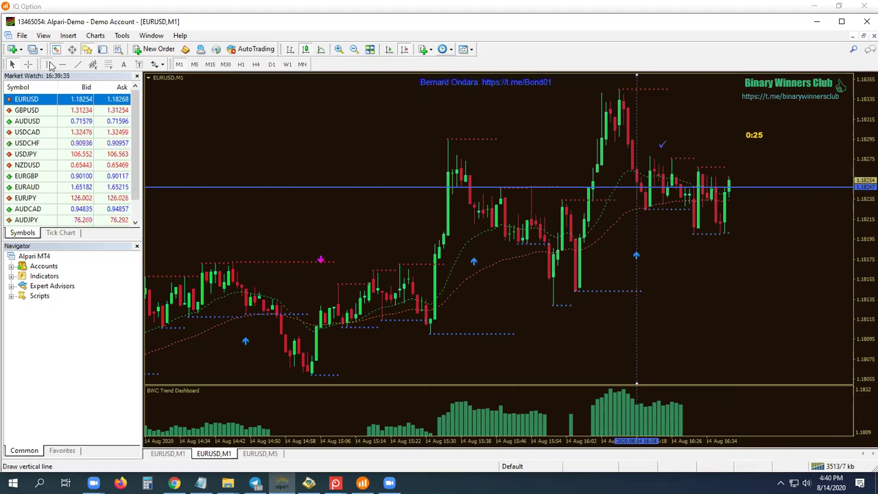
click(475, 265)
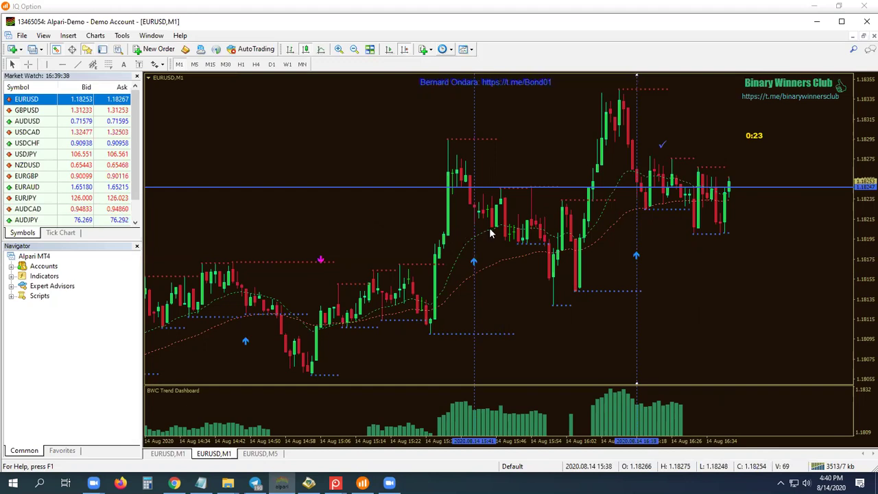
drag(472, 288, 477, 291)
scroll(467, 290, down, 1)
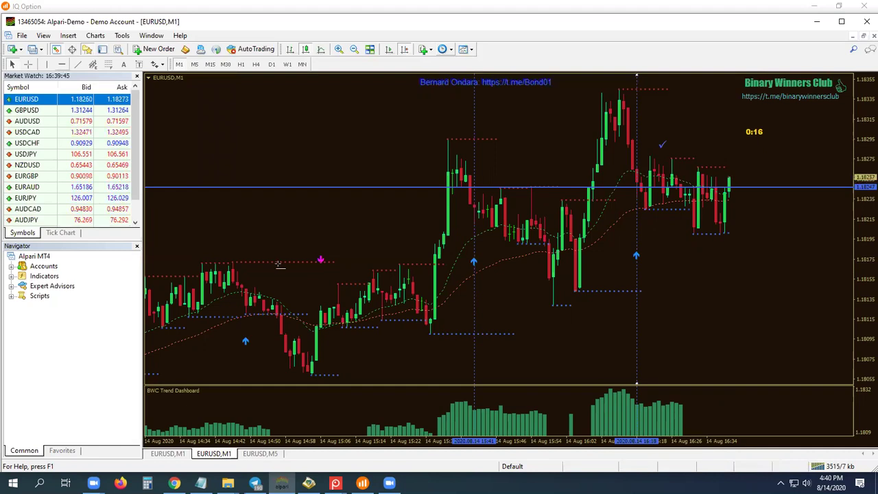
Draw a horizontal line at 1.18170 along the earlier dotted resistance and move the 15:41 vertical line to 15:57
mouse_move(278, 264)
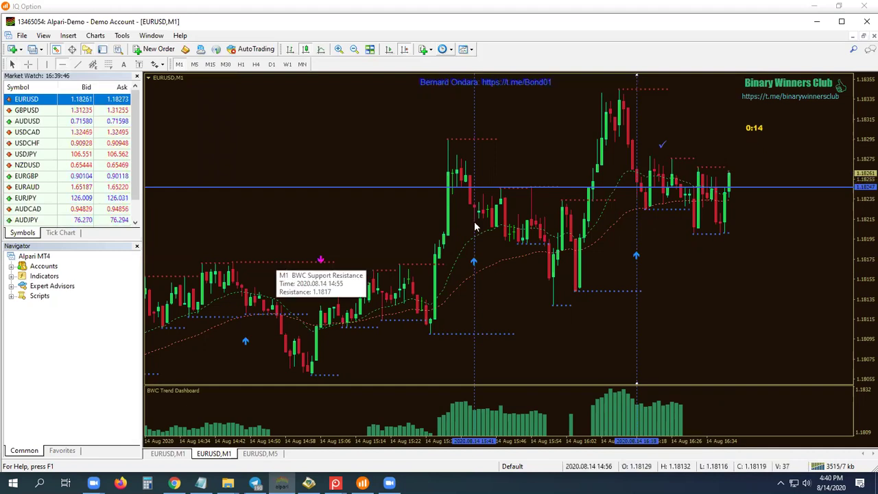
click(474, 264)
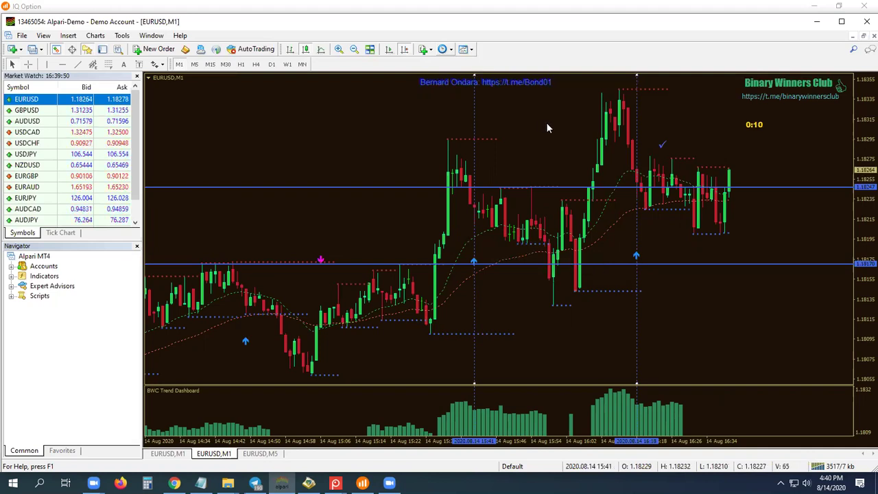
mouse_move(547, 284)
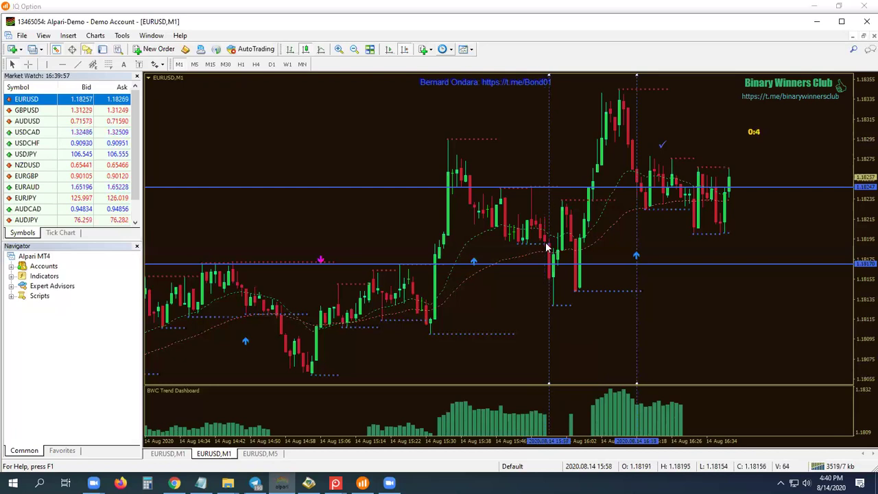
mouse_move(547, 247)
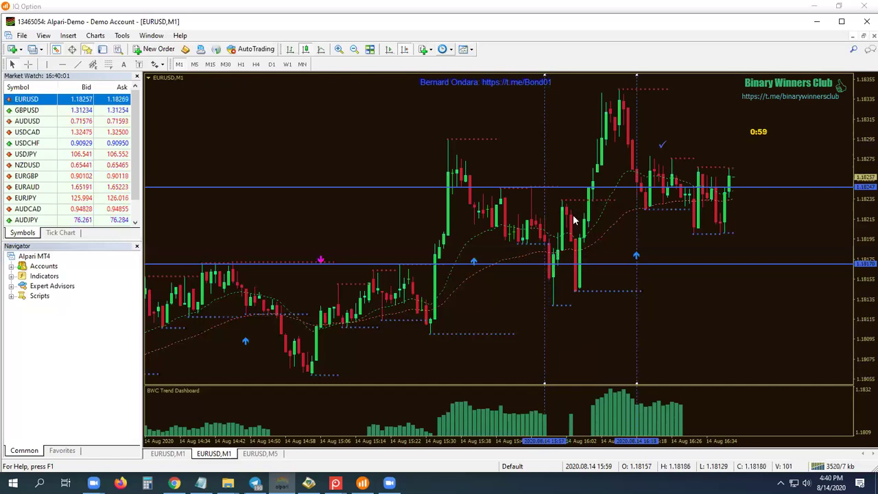
Examine the chart's earlier price history around the down-arrow signals between about 09:16 and 11:48
click(390, 50)
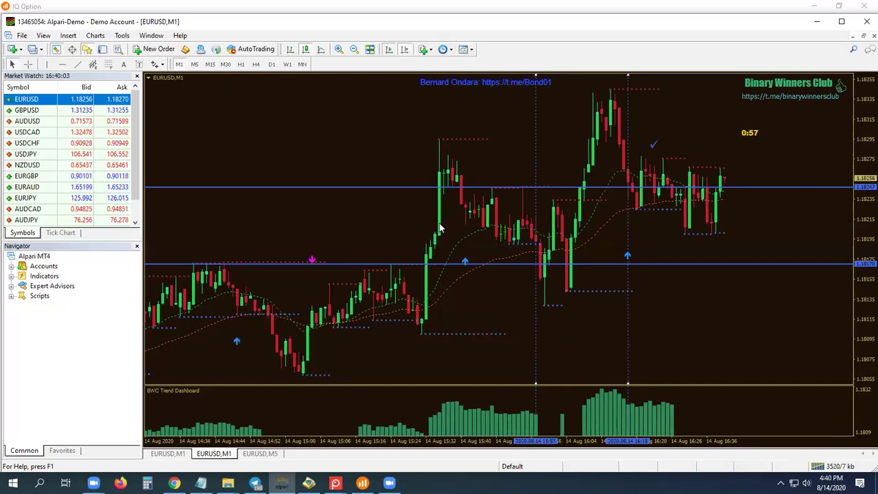
scroll(440, 226, up, 3)
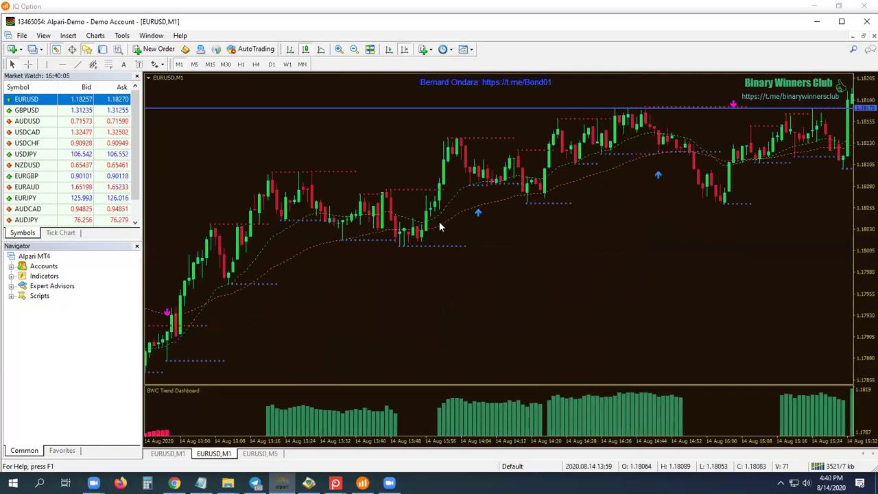
scroll(441, 227, up, 5)
scroll(440, 227, up, 5)
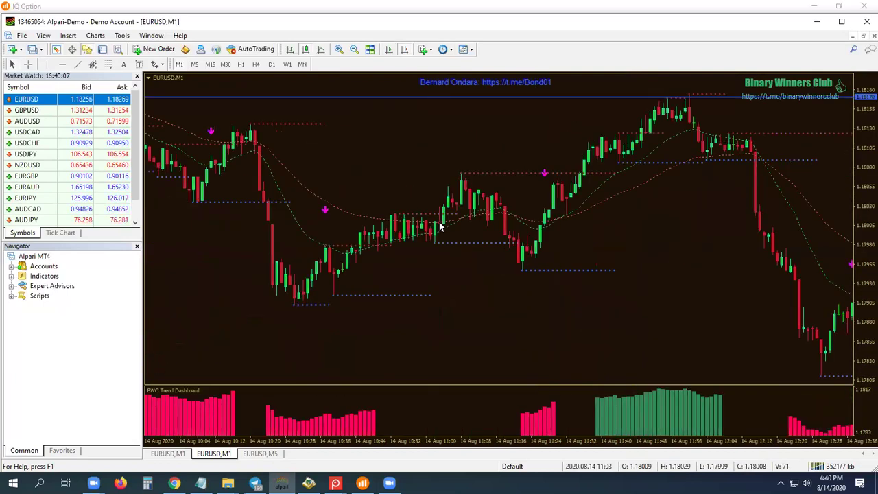
scroll(441, 228, up, 5)
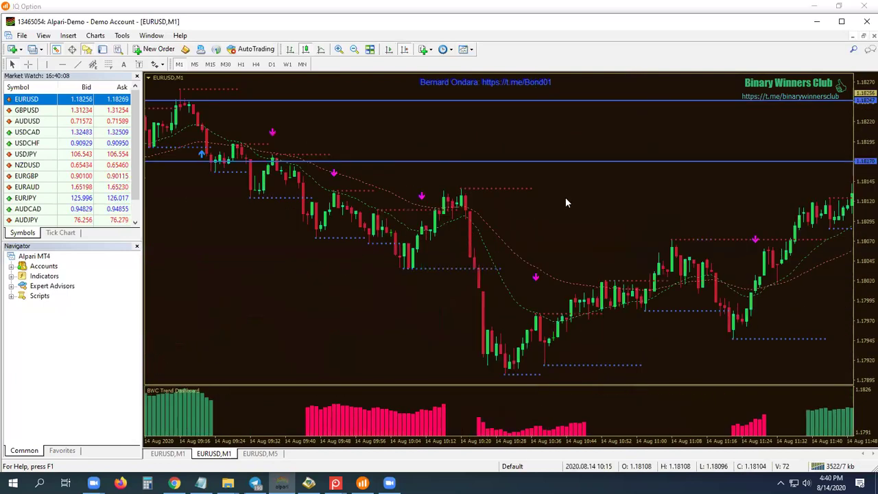
scroll(567, 199, up, 3)
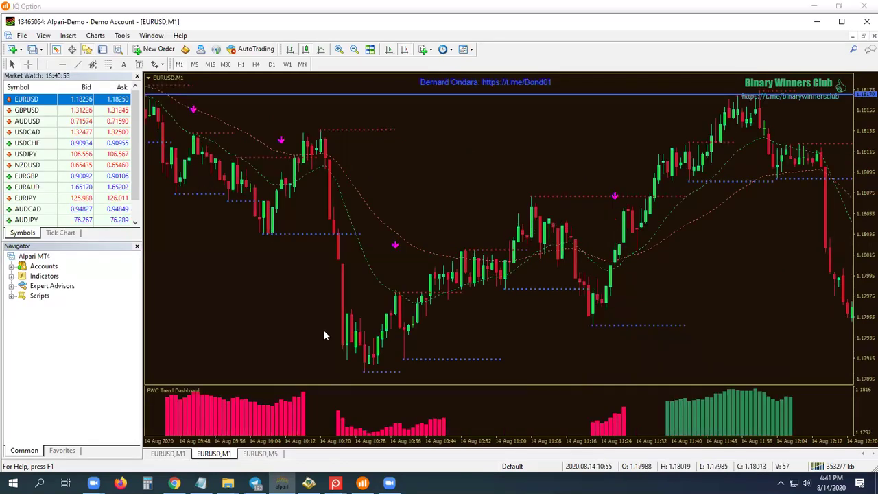
On the latest candles of the first EURUSD M1 chart, draw horizontal lines at 1.18165, 1.18109 and 1.18268
key(ctrl+shift+Tab)
click(389, 50)
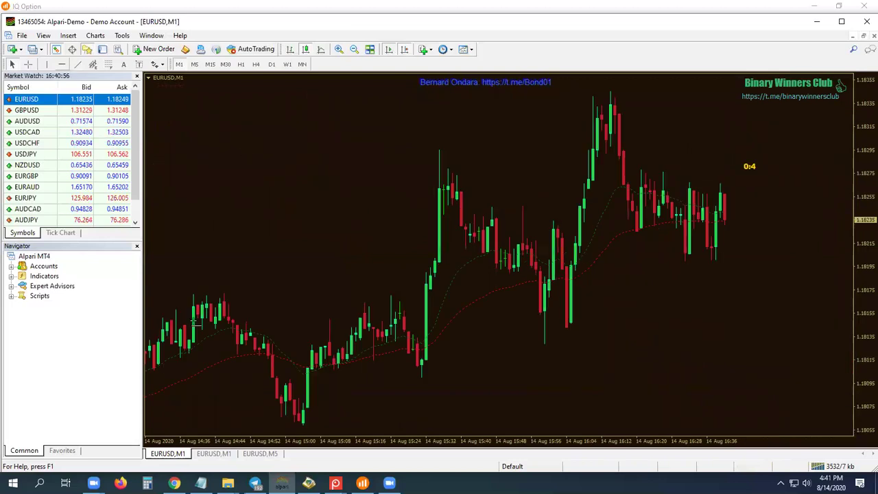
click(261, 302)
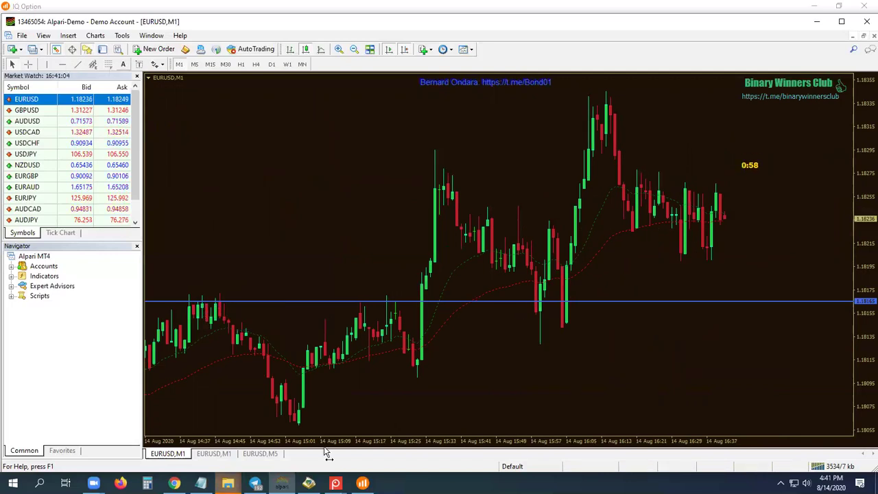
click(418, 367)
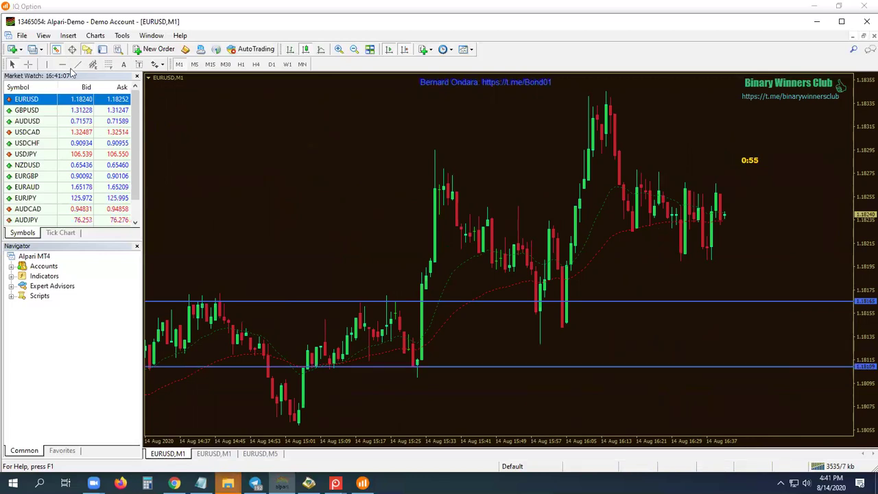
click(459, 181)
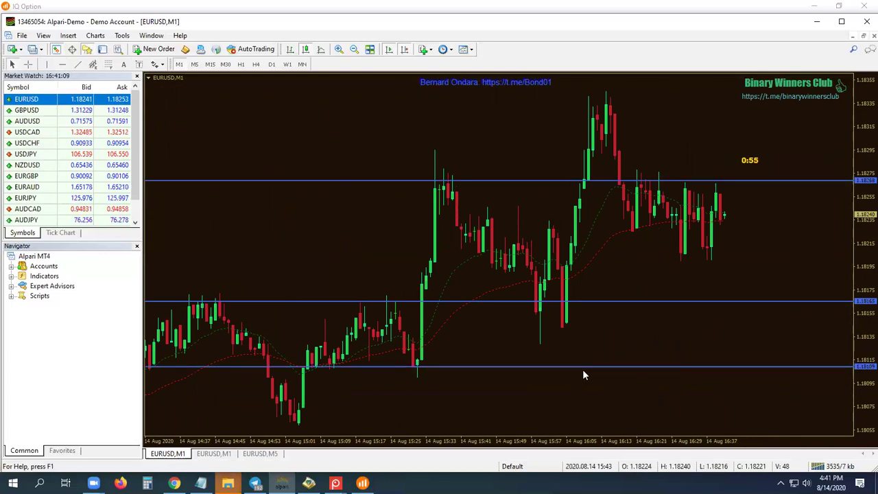
Draw horizontal lines at 1.18074 and 1.18018 through the swing high and lows between about 13:45 and 13:55
click(78, 65)
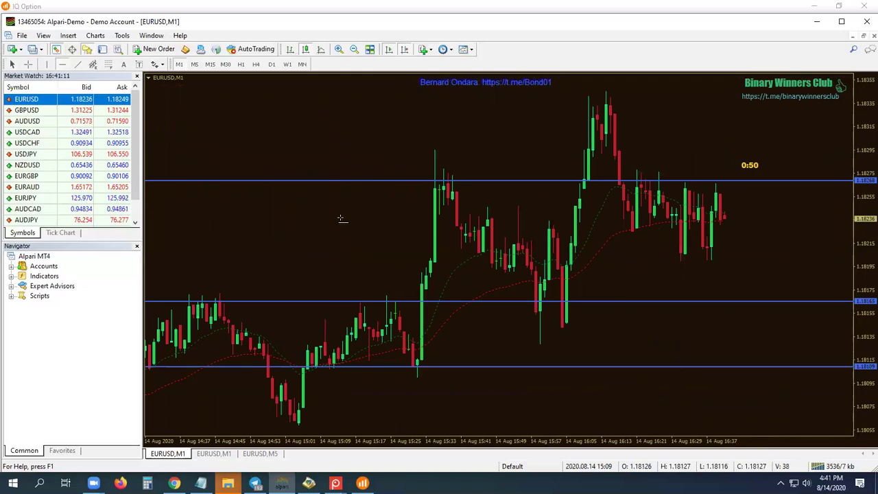
scroll(287, 331, up, 5)
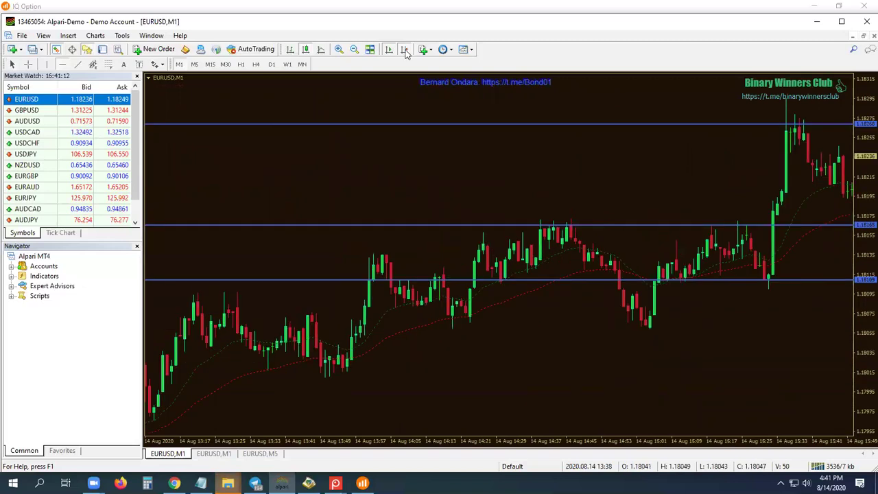
scroll(452, 331, up, 5)
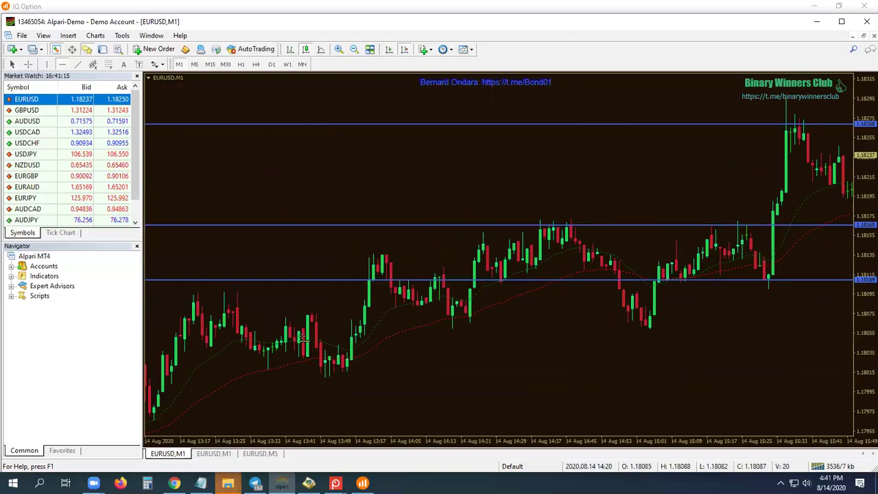
scroll(338, 289, down, 3)
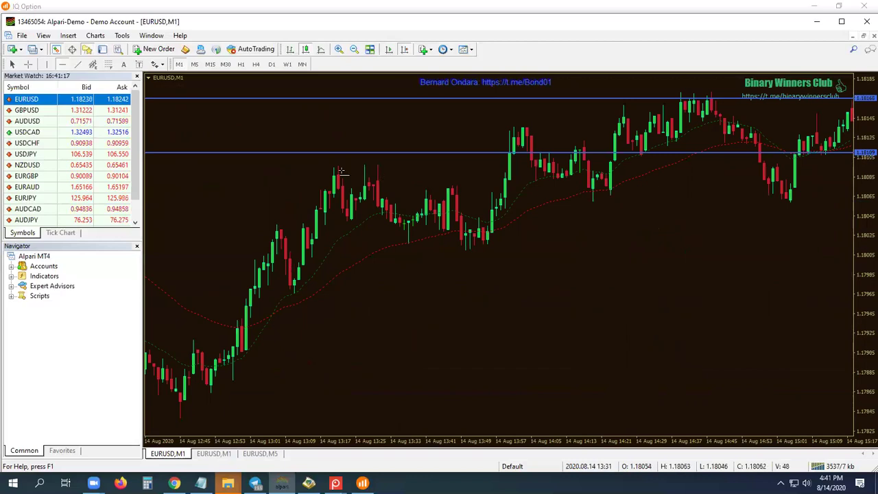
click(456, 187)
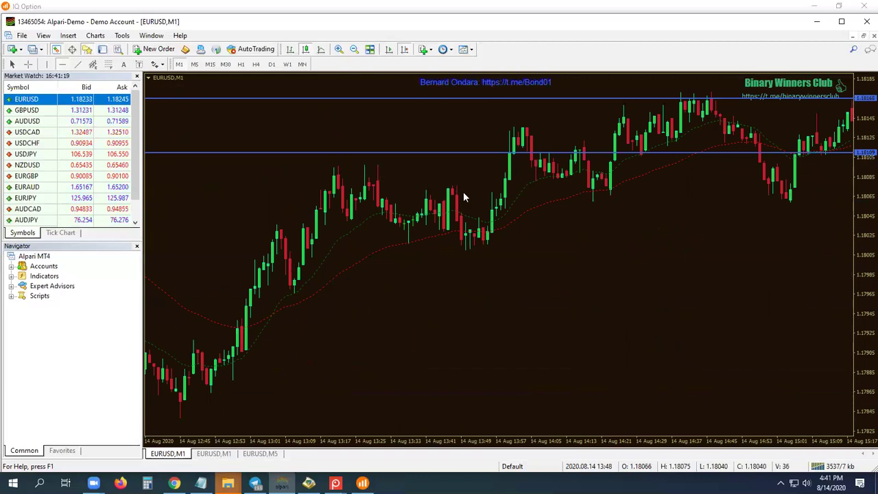
scroll(421, 292, up, 1)
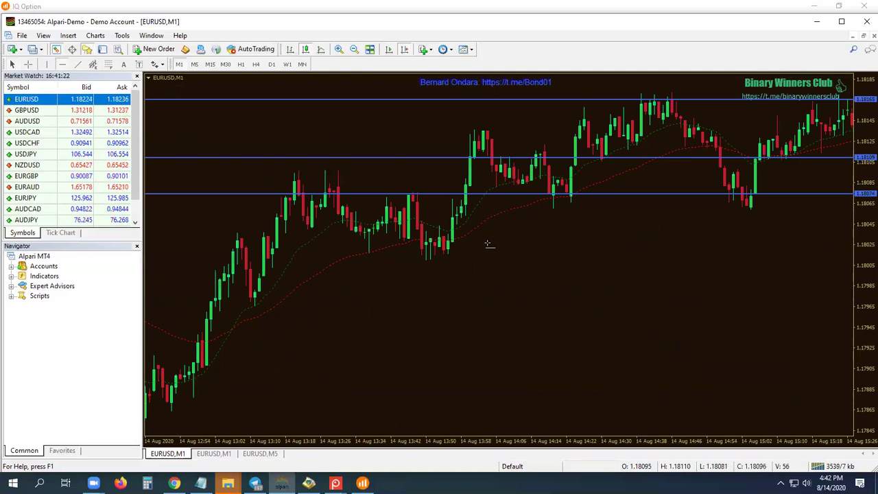
click(455, 251)
scroll(340, 400, up, 1)
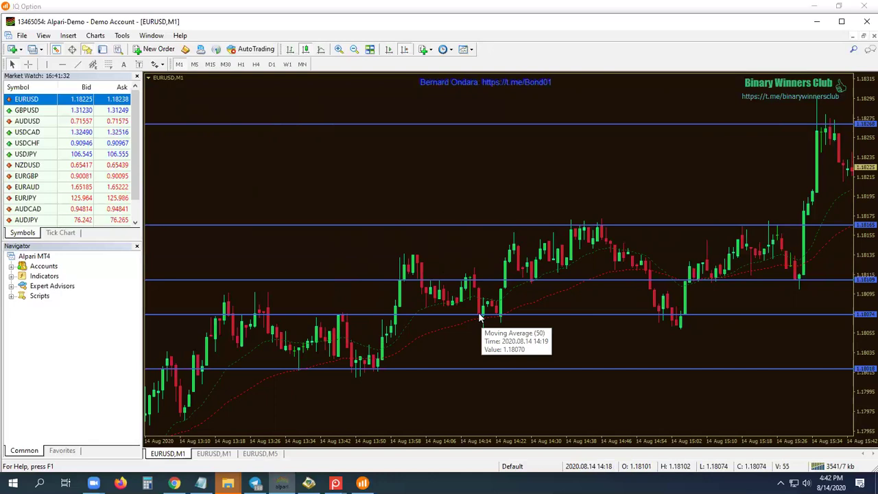
Examine how the candles from about 12:22 to 16:37 react to the drawn horizontal levels and moving averages
mouse_move(480, 321)
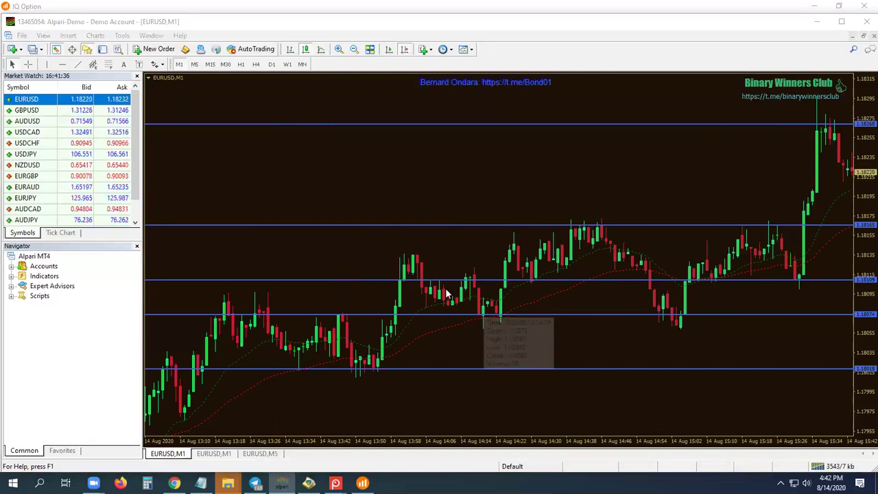
scroll(429, 254, up, 3)
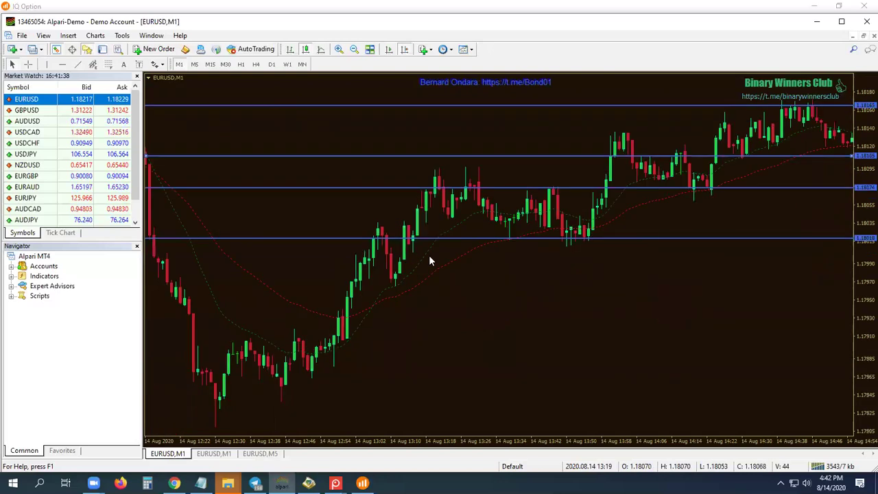
scroll(461, 265, down, 3)
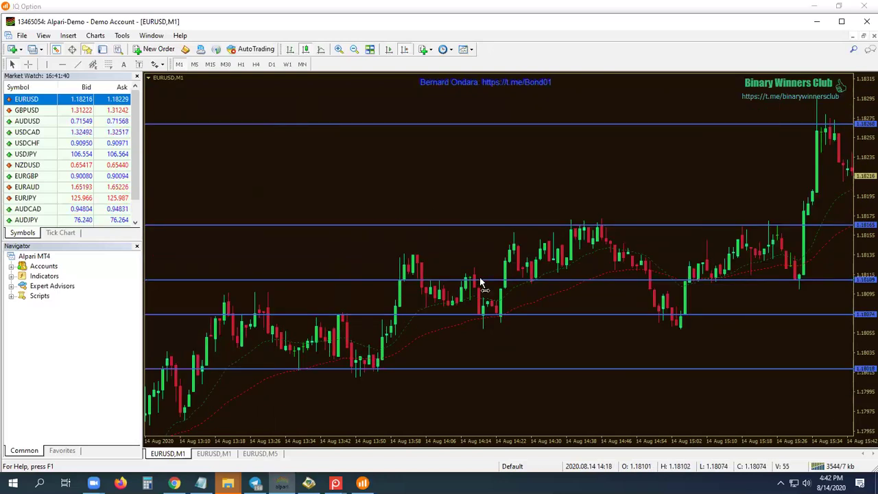
drag(480, 279, 483, 274)
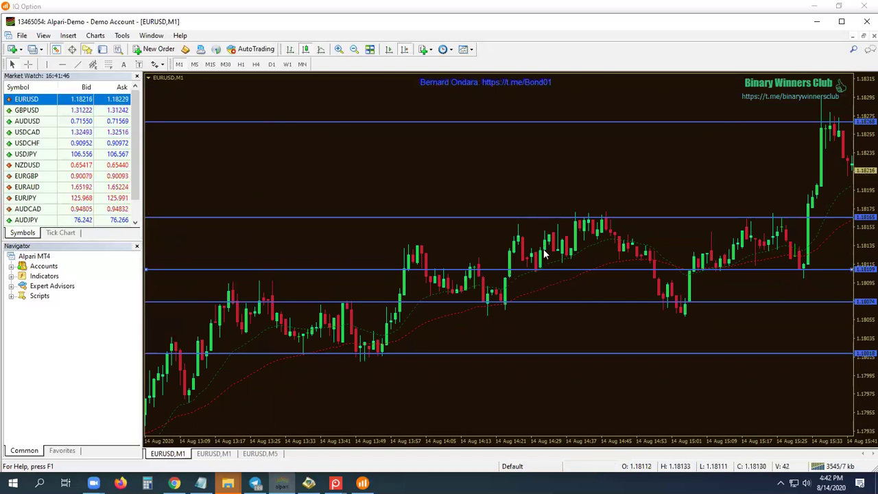
scroll(556, 364, down, 3)
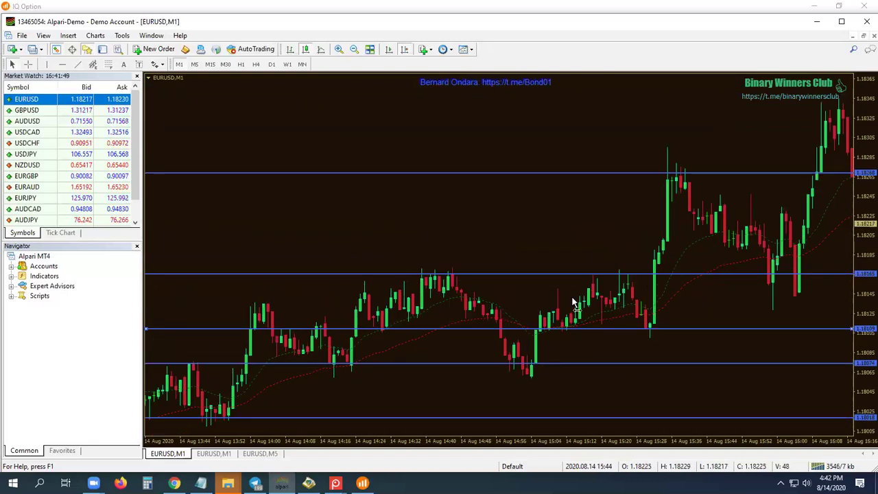
scroll(618, 309, down, 2)
scroll(650, 317, down, 1)
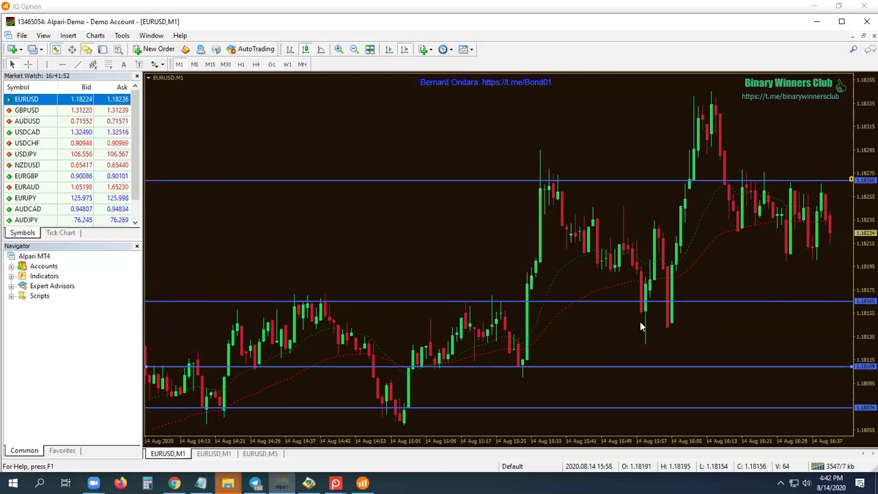
Add a horizontal line at 1.18155 and move the 1.18165 line up to 1.18227
click(62, 64)
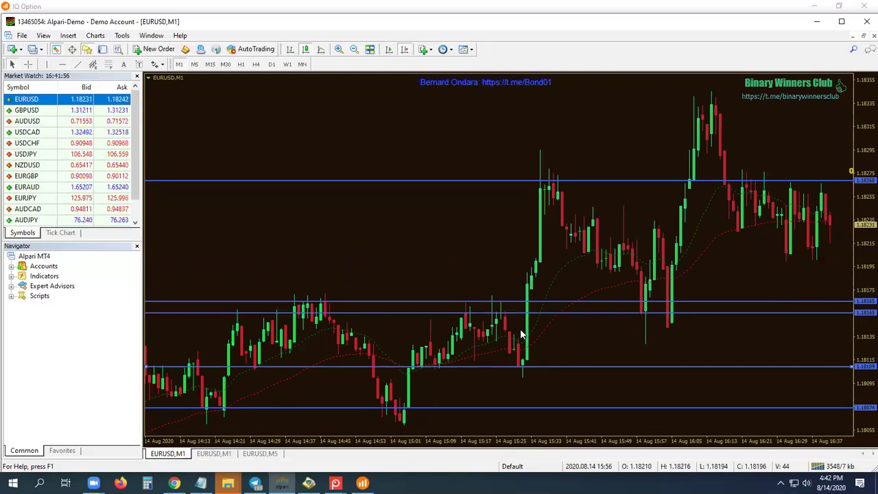
click(644, 313)
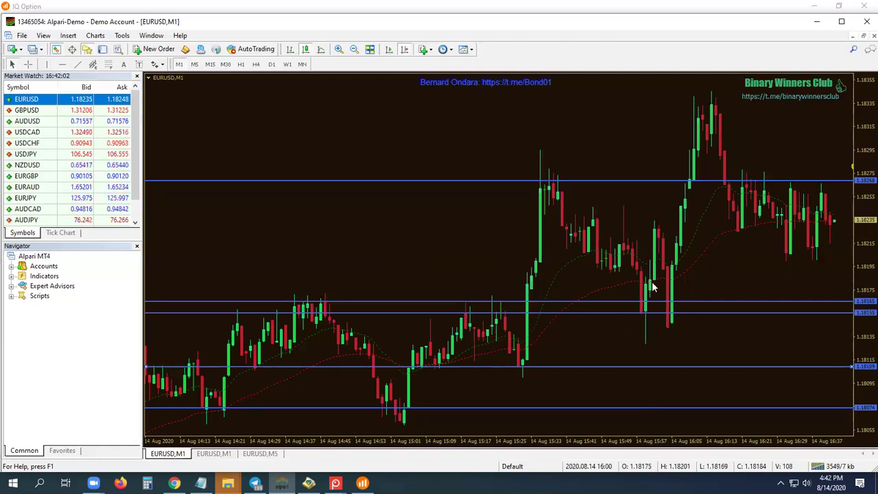
drag(656, 302, 653, 235)
drag(782, 256, 645, 240)
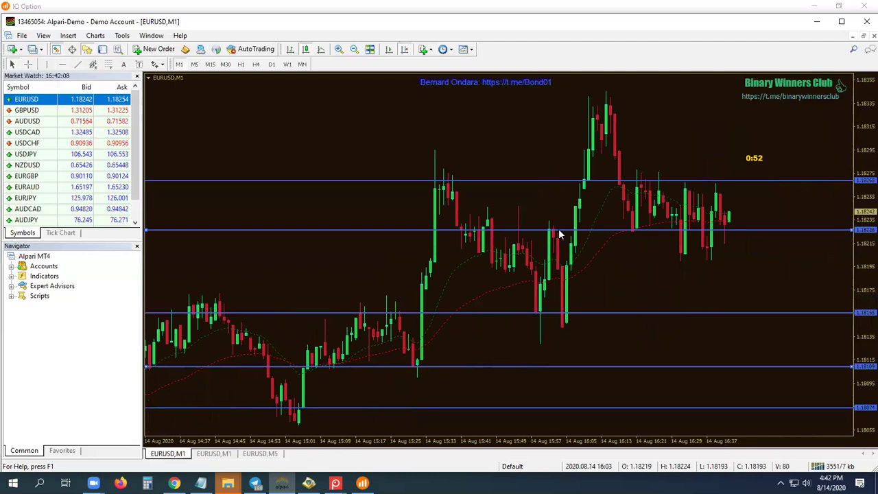
drag(559, 230, 561, 228)
mouse_move(634, 232)
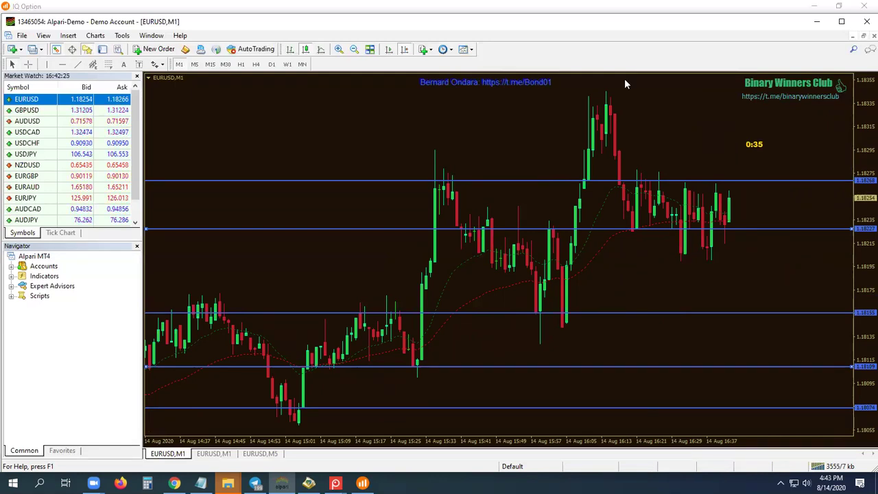
Write the letters T, L and S freehand in the chart's empty upper area and group them with a curly brace
key(ctrl+shift+3)
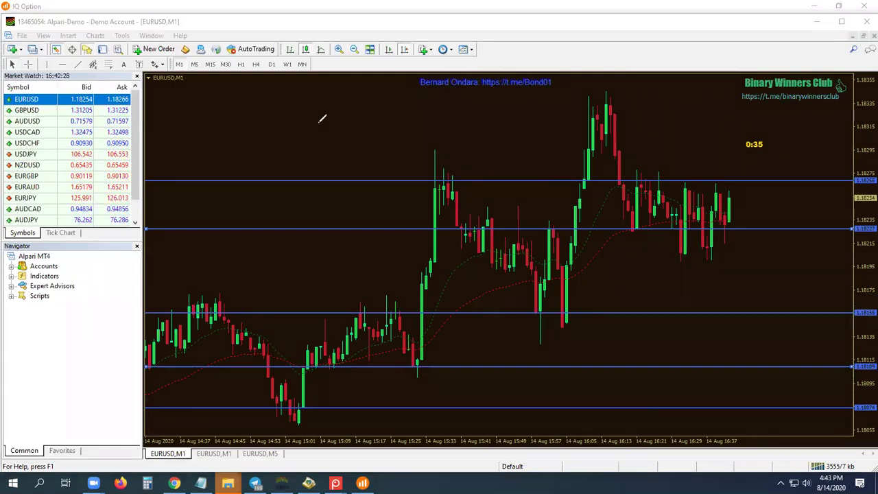
mouse_move(317, 137)
mouse_down()
mouse_move(316, 126)
mouse_move(302, 123)
mouse_move(331, 165)
mouse_move(313, 191)
mouse_move(327, 203)
mouse_move(301, 212)
mouse_up()
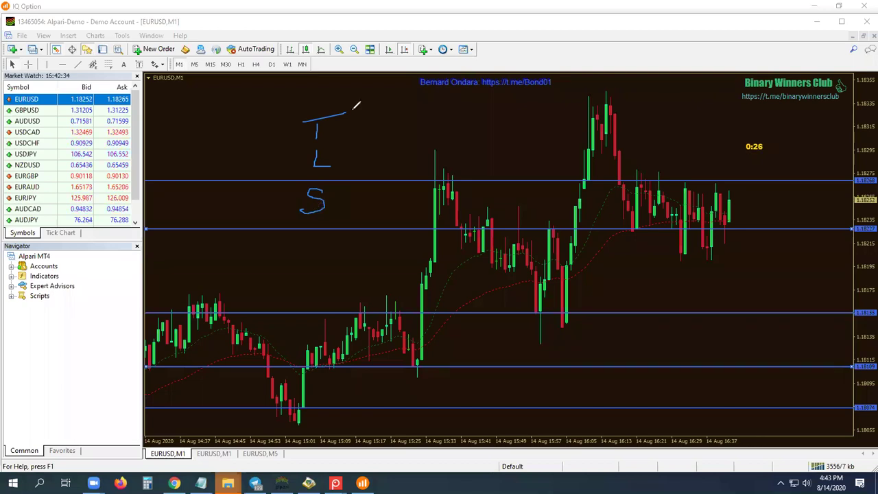
drag(364, 103, 353, 219)
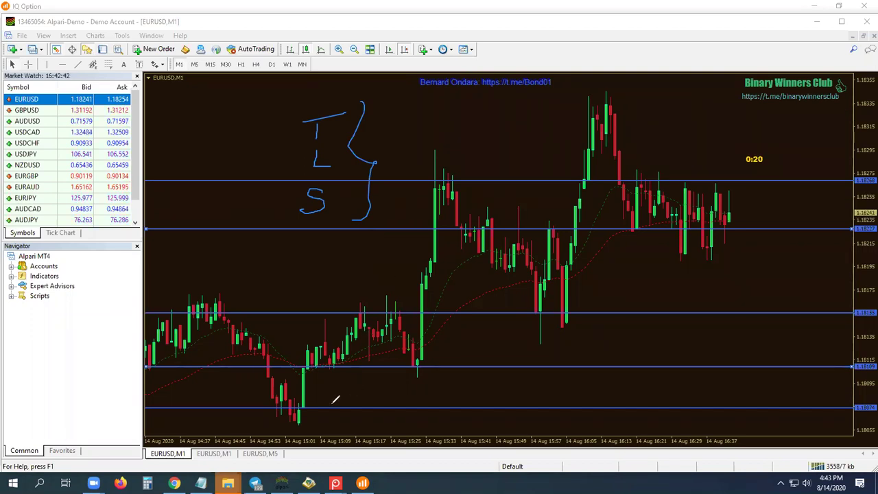
Sketch a freehand rising trend line with circled touch points under the swing lows from about 15:01, and clear all annotations
mouse_move(299, 418)
mouse_down()
mouse_move(423, 375)
mouse_move(781, 218)
mouse_up()
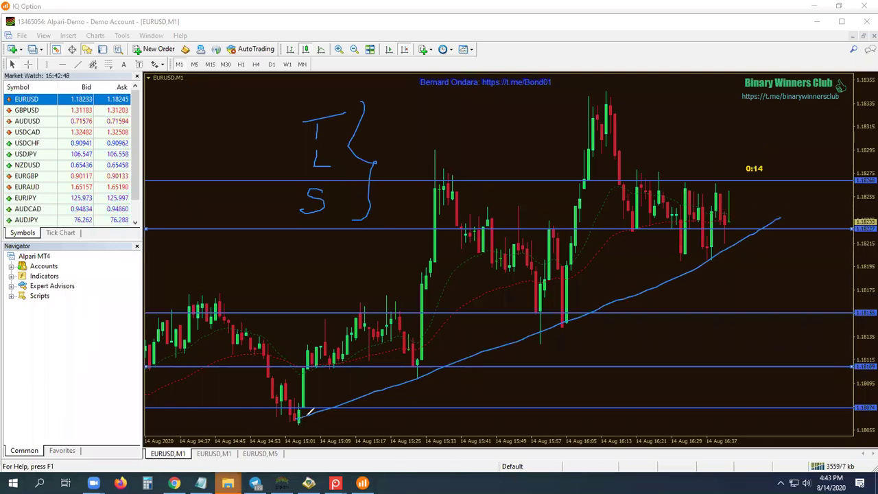
drag(310, 410, 296, 413)
drag(427, 374, 416, 369)
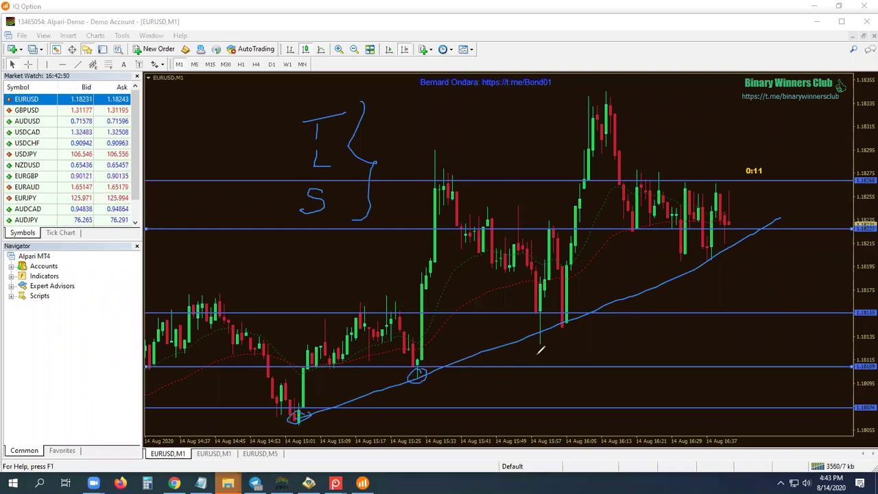
mouse_move(542, 327)
mouse_down()
mouse_move(549, 335)
mouse_move(543, 325)
mouse_up()
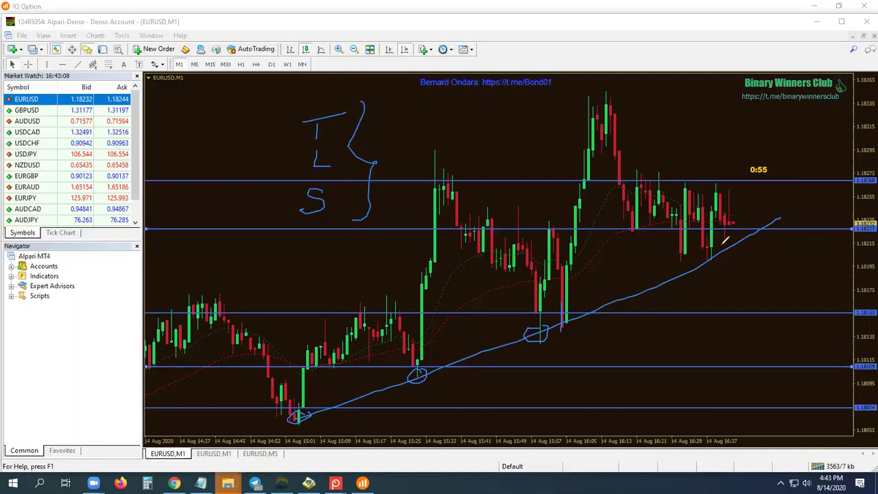
mouse_move(722, 243)
mouse_down()
mouse_move(708, 233)
mouse_move(721, 254)
mouse_move(708, 255)
mouse_up()
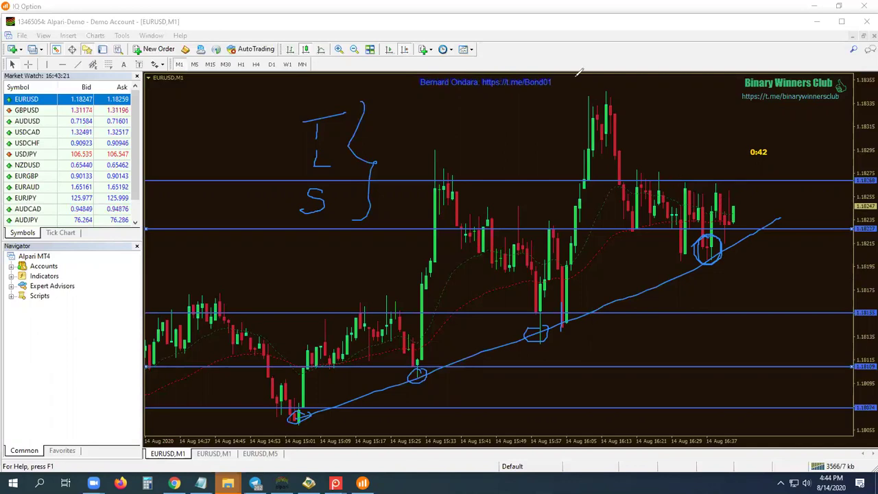
key(e)
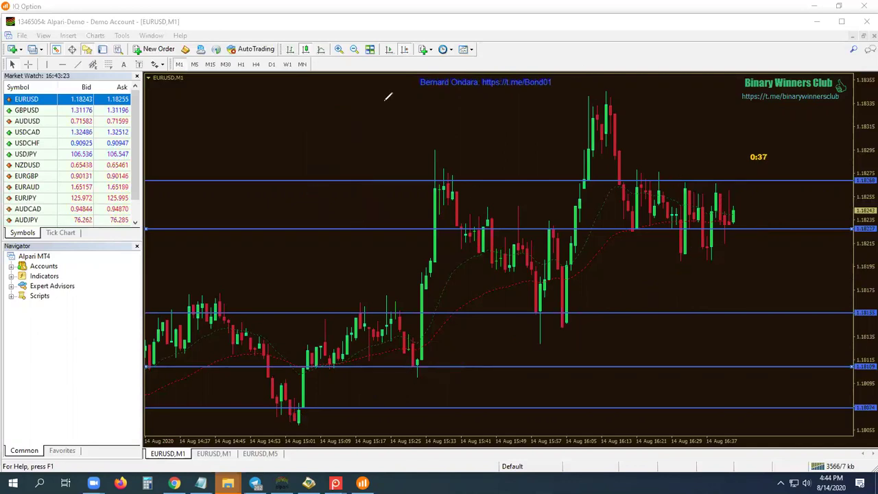
Try a Fibonacci retracement up to the chart's highest peak from three successively earlier swing lows, and delete it
click(111, 65)
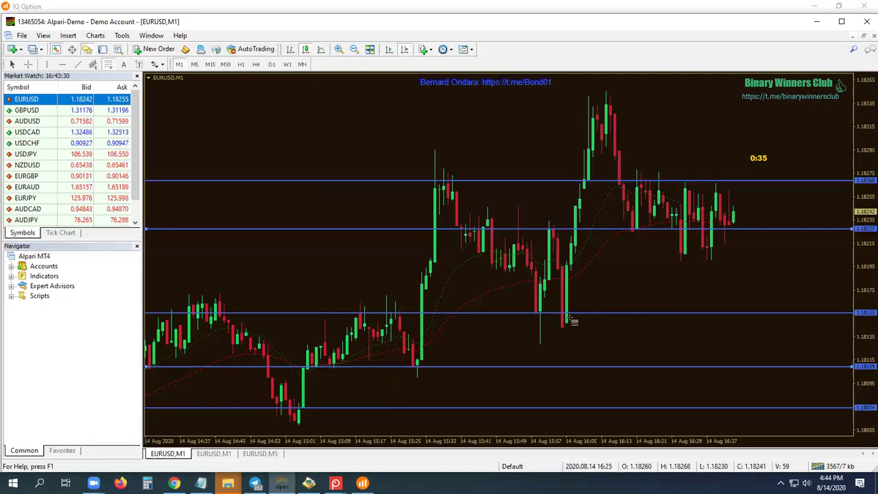
mouse_move(561, 329)
mouse_down()
mouse_move(604, 214)
mouse_move(596, 92)
mouse_up()
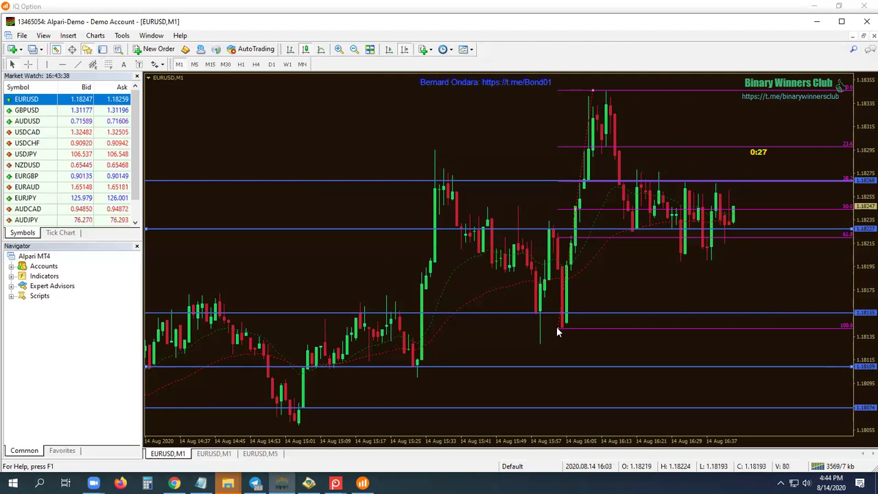
drag(558, 329, 413, 381)
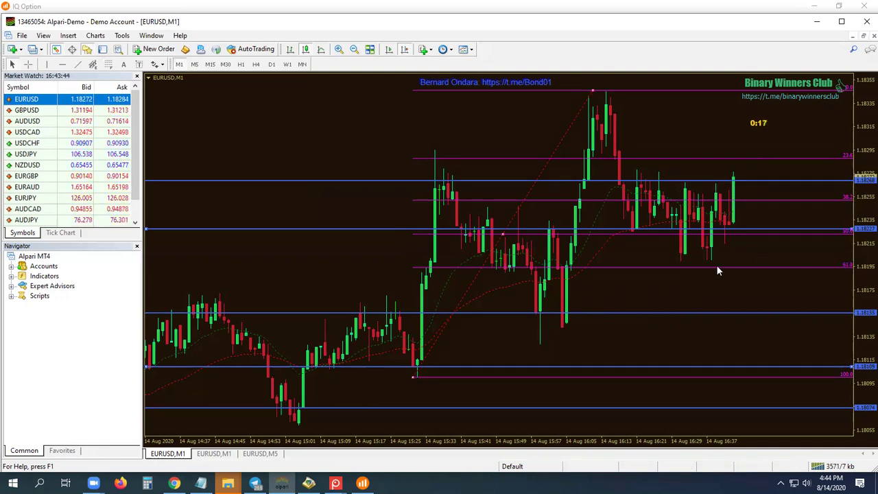
drag(414, 378, 295, 418)
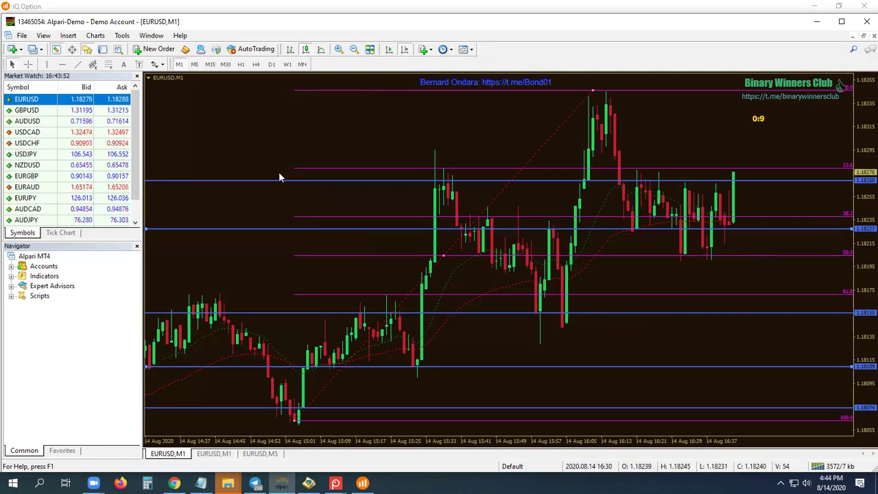
right_click(594, 91)
click(624, 125)
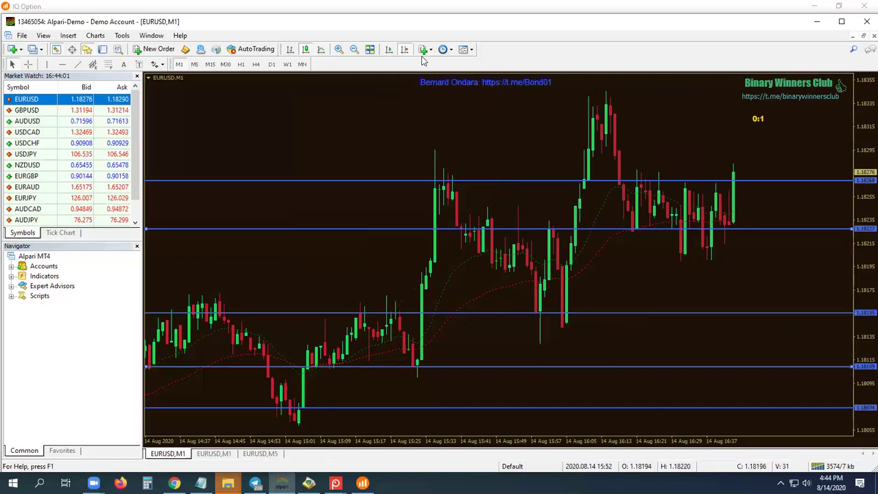
Examine the earlier EURUSD M1 history back to late 13 August and the decline of 14 August between about 02:39 and 05:11
click(388, 51)
scroll(450, 223, up, 5)
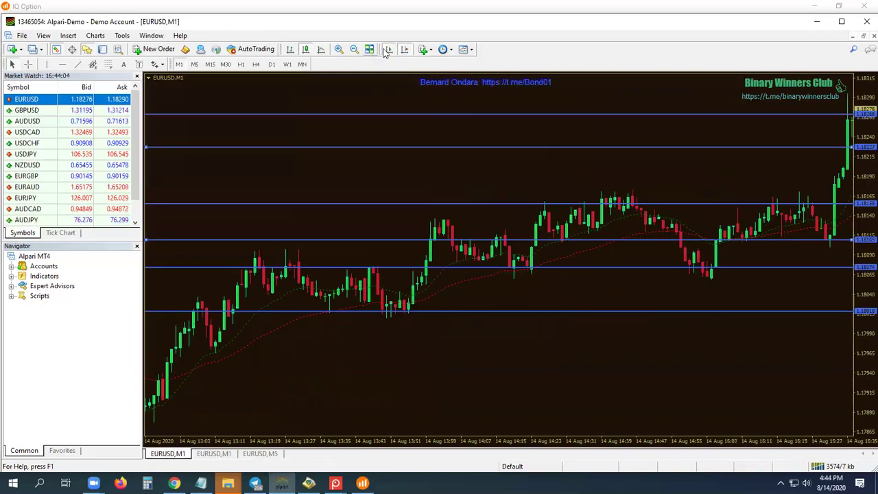
click(386, 50)
scroll(470, 294, up, 15)
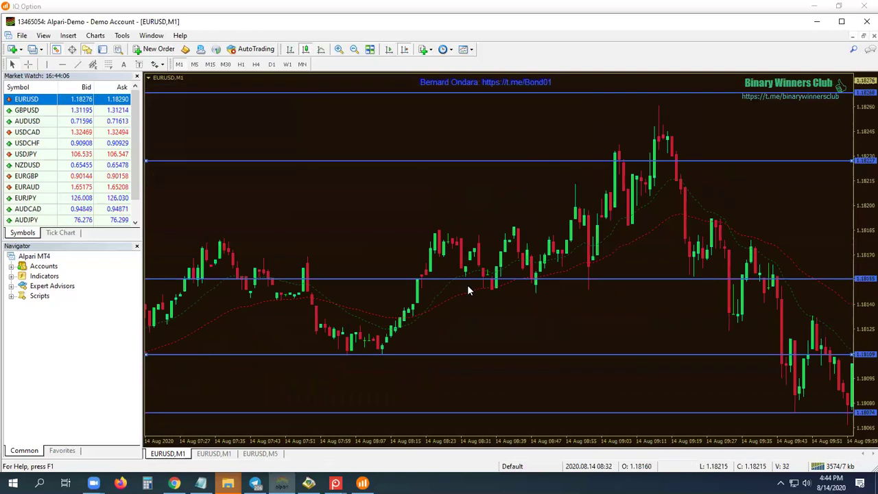
scroll(468, 291, up, 15)
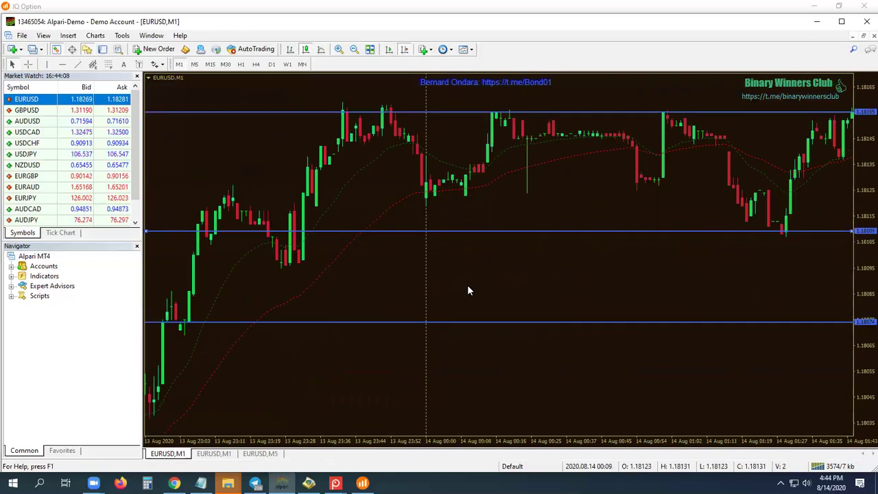
scroll(467, 290, down, 4)
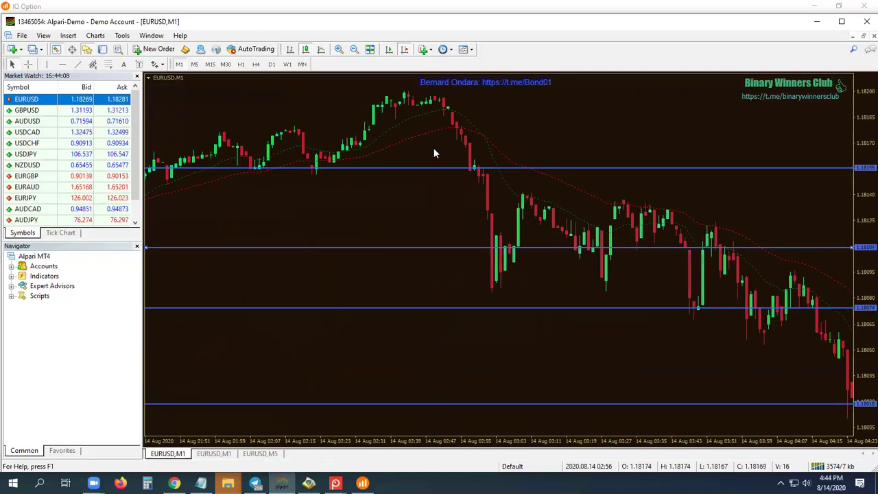
drag(434, 153, 326, 141)
drag(555, 265, 460, 174)
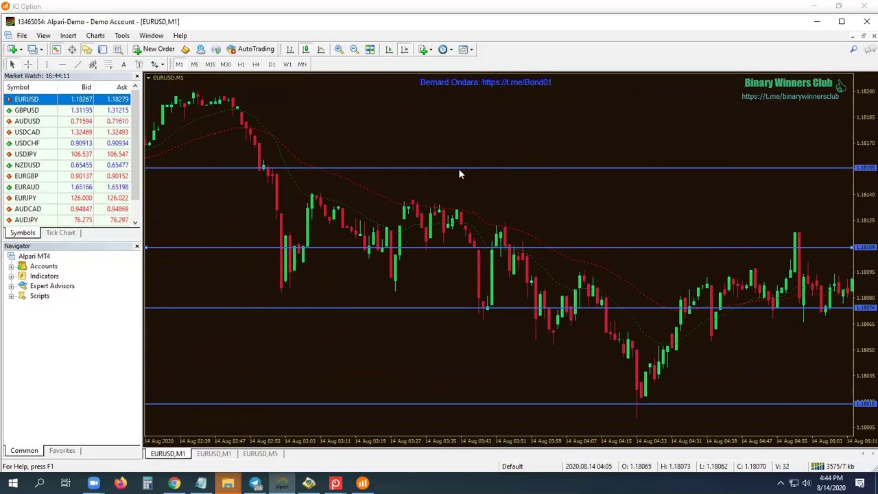
Delete every object on the EURUSD chart through its objects list, including all horizontal lines and labels
right_click(500, 185)
click(508, 206)
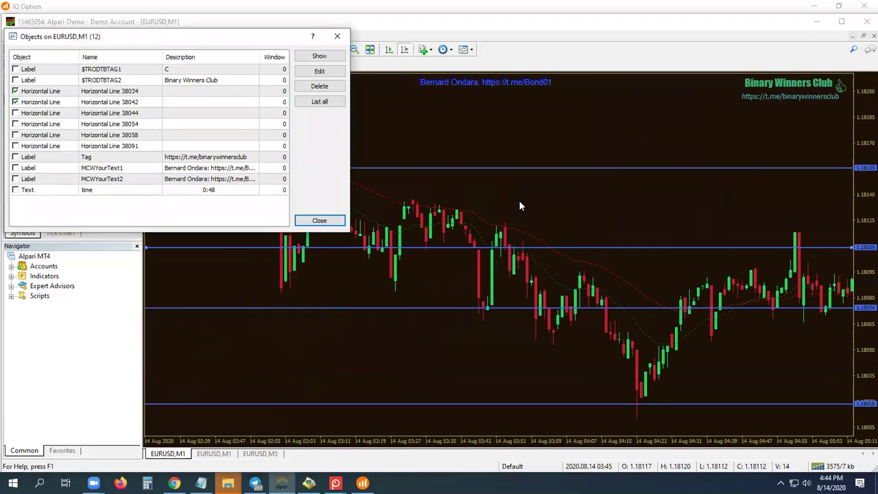
key(ctrl+a)
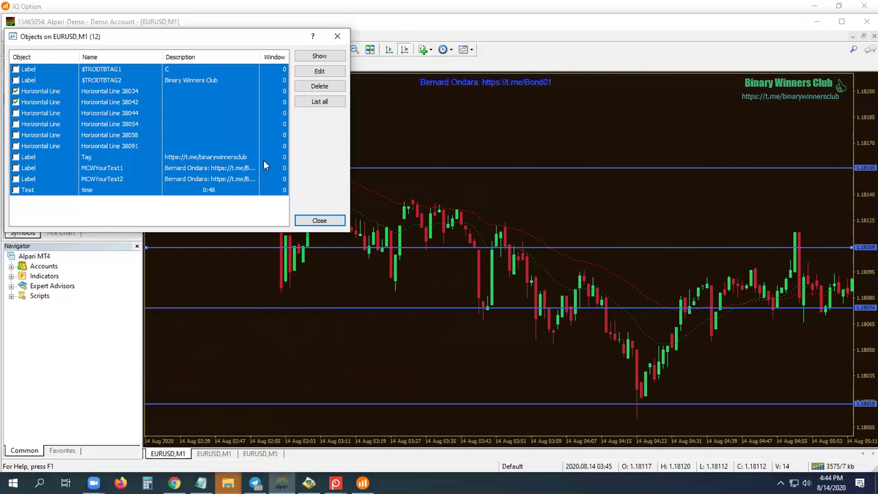
key(Delete)
key(Escape)
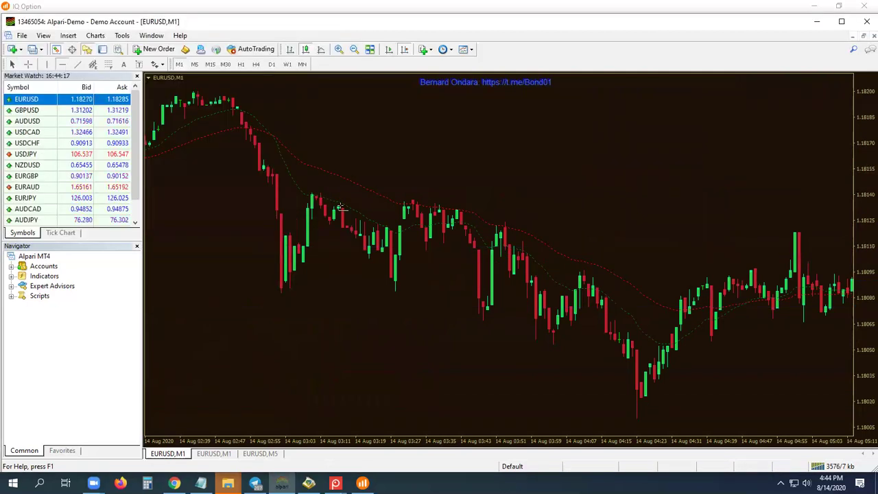
Add horizontal lines at 1.18140 on the rebound high, at 1.18085 on the first swing low and at 1.18059 on the next low
click(313, 195)
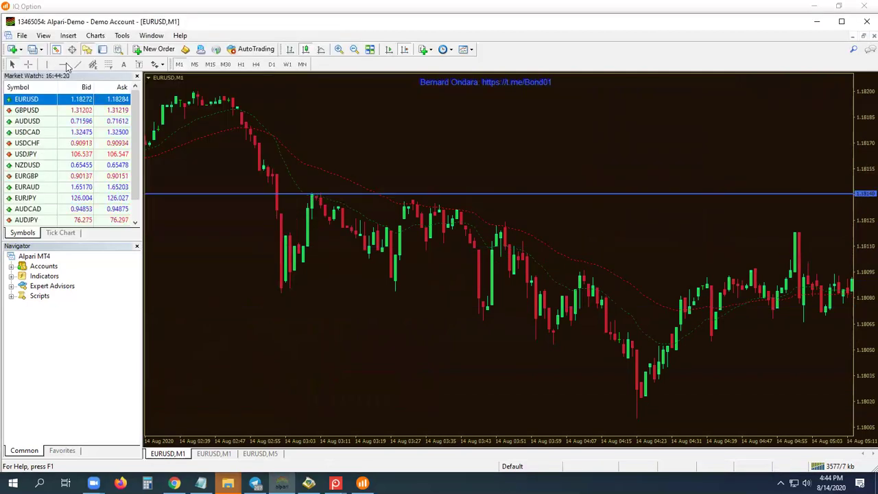
click(345, 289)
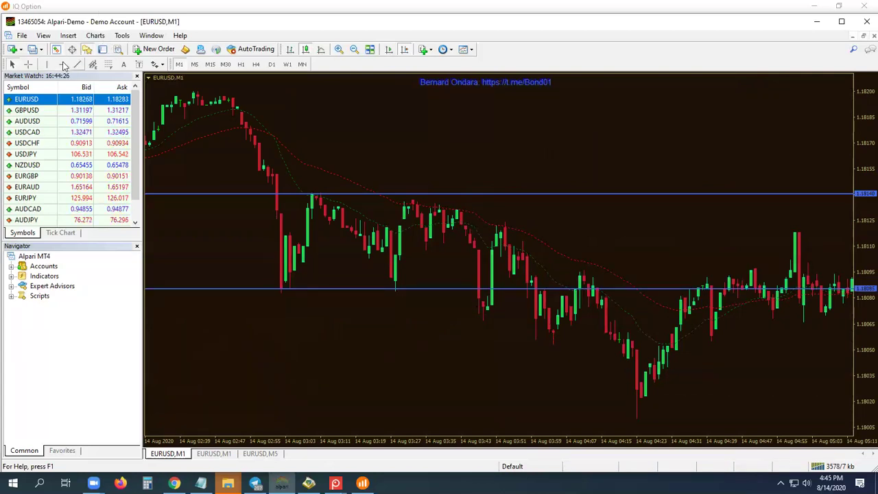
click(561, 334)
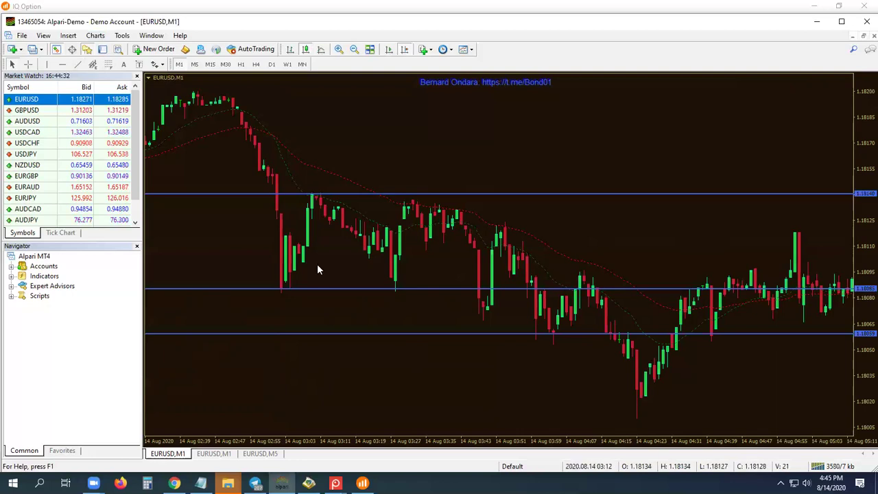
Add horizontal lines at 1.18090 and 1.18053, and lower the 1.18085 line to 1.18083, forming paired levels at the two swing lows
click(62, 64)
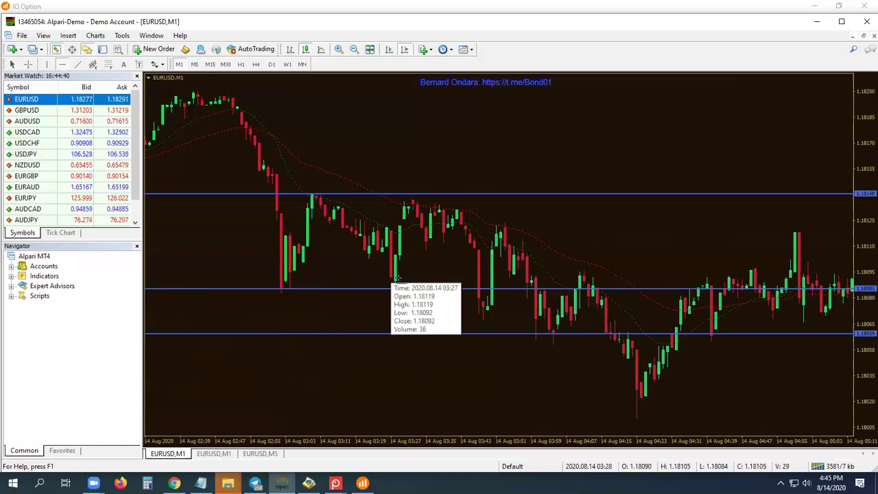
click(359, 282)
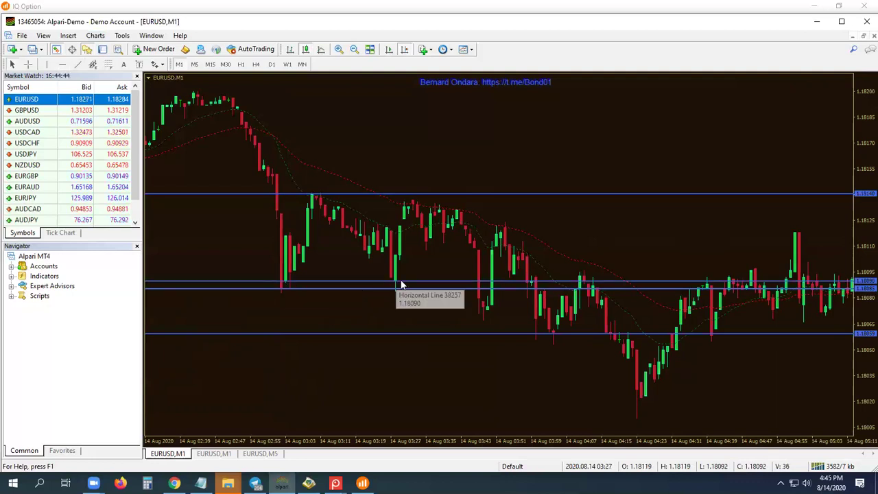
drag(392, 289, 391, 293)
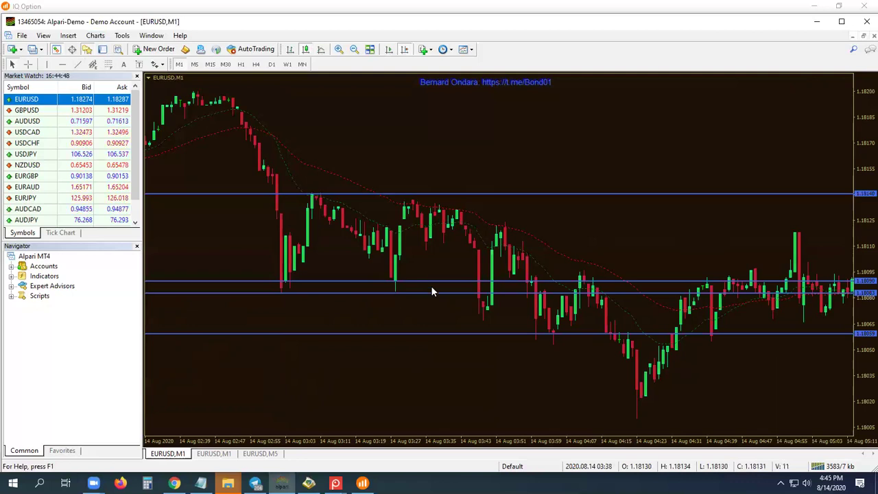
click(61, 64)
click(556, 343)
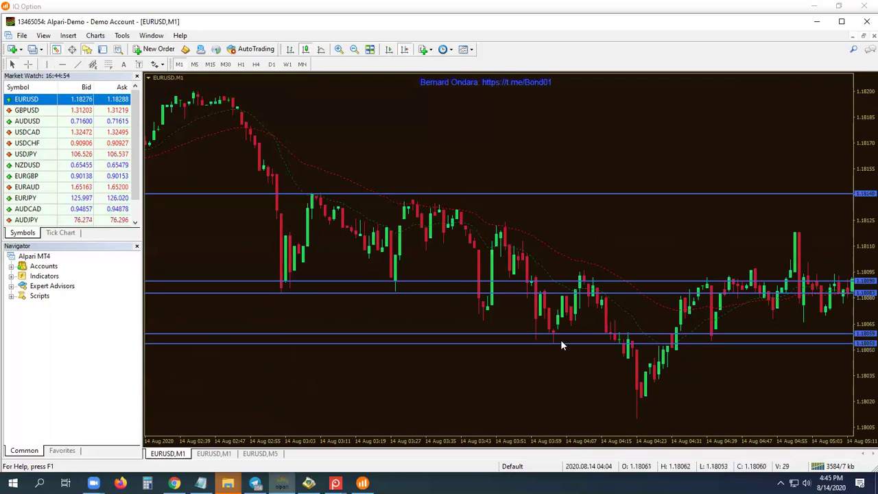
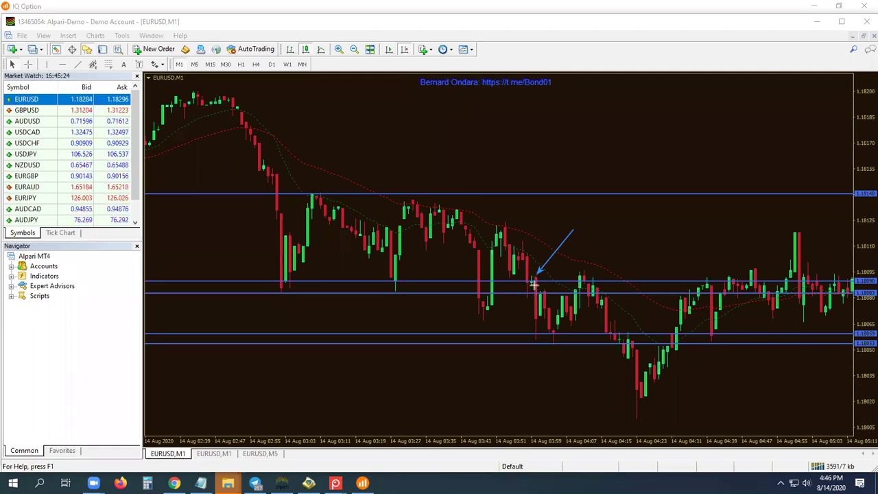
Draw a second arrow to the candle beside the existing arrow's tip, and add horizontal lines at 1.18022 and 1.18010 on the deepest swing low
drag(581, 243, 543, 288)
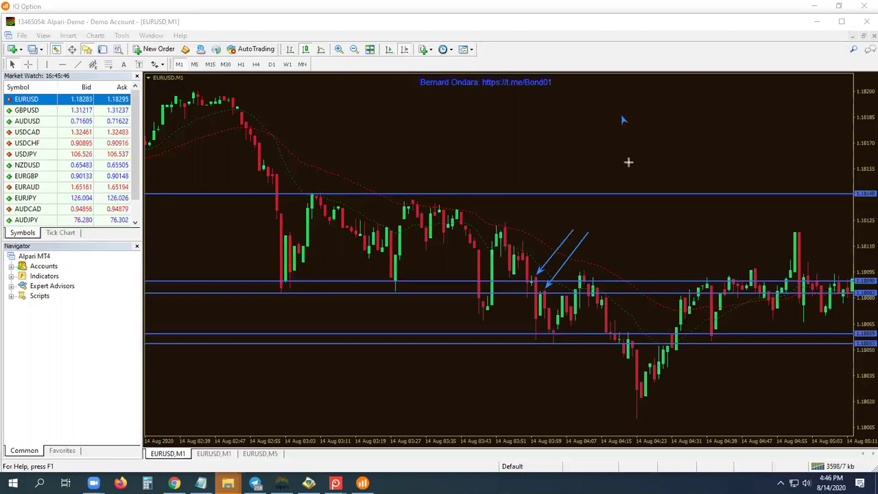
drag(626, 241, 504, 241)
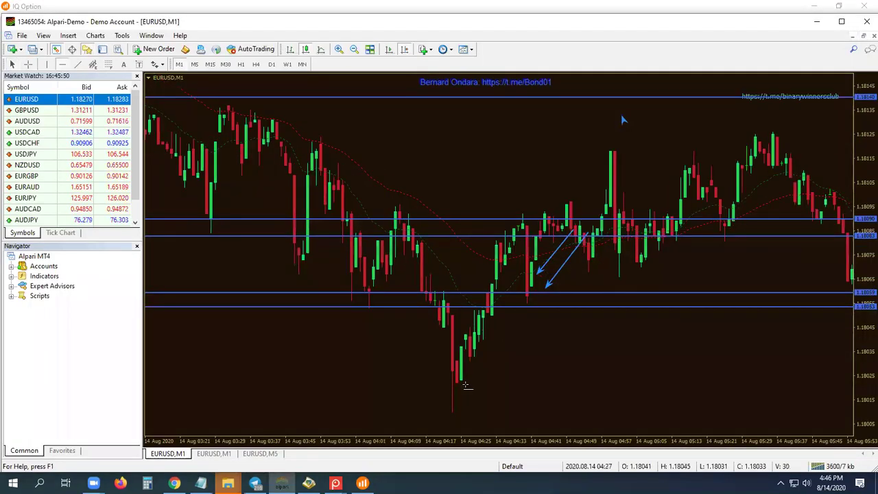
click(462, 383)
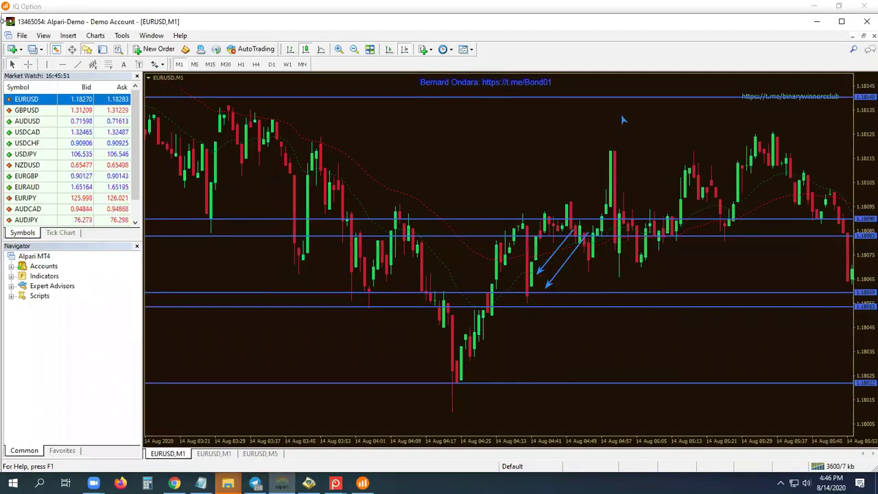
click(475, 410)
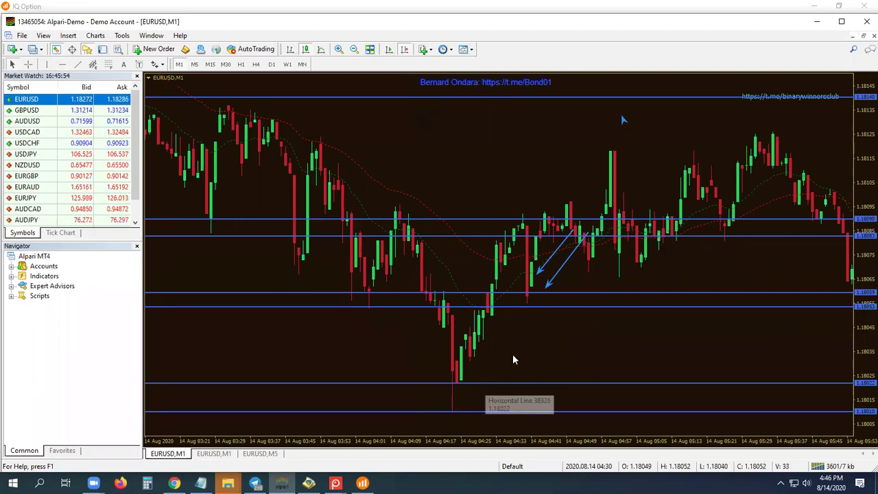
Clear the chart again by deleting all seven horizontal lines and the remaining labels from the objects list
scroll(511, 343, down, 3)
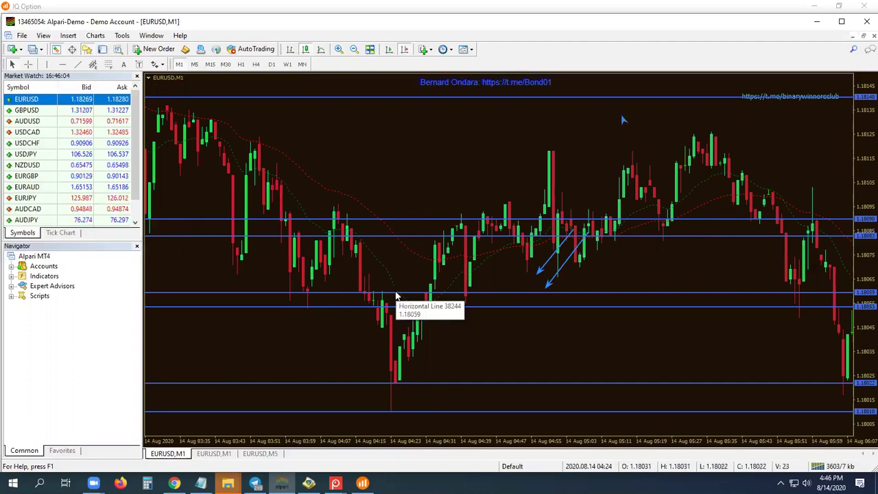
drag(611, 266, 541, 269)
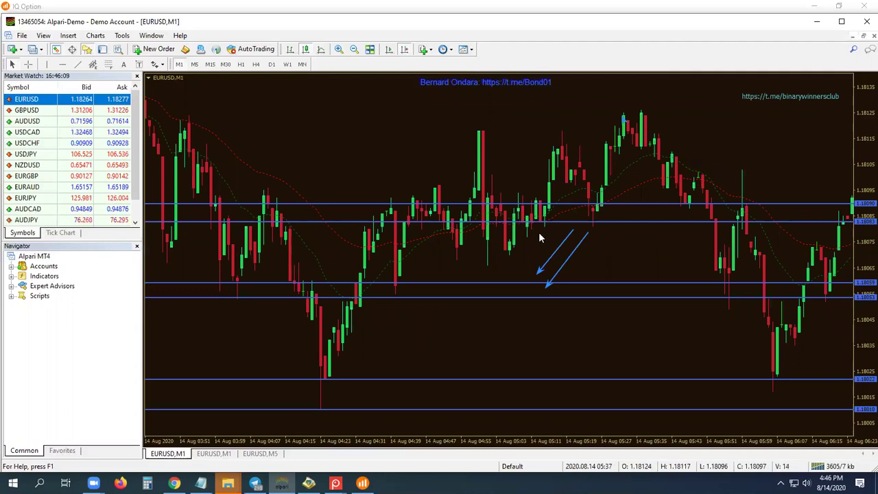
right_click(421, 148)
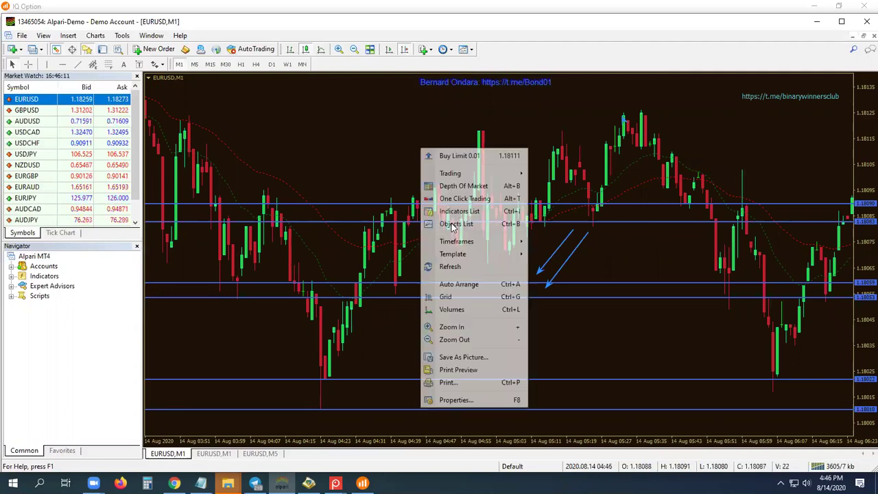
click(456, 225)
key(ctrl+a)
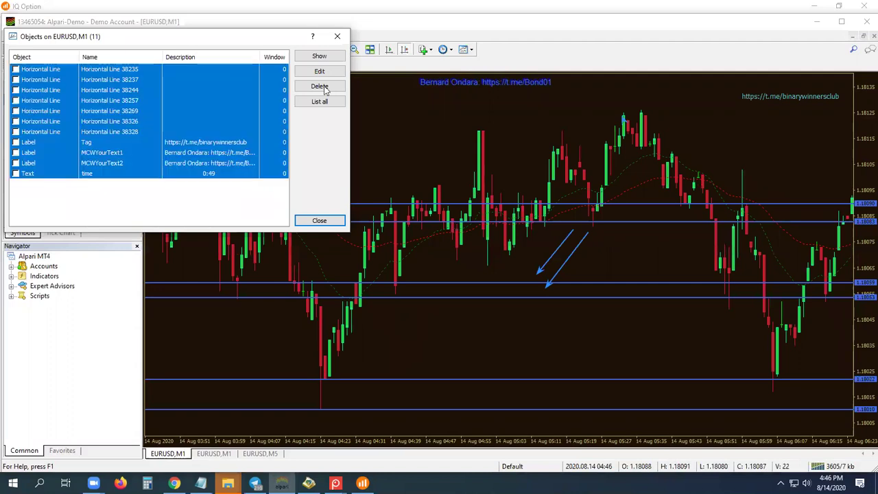
click(320, 86)
click(320, 221)
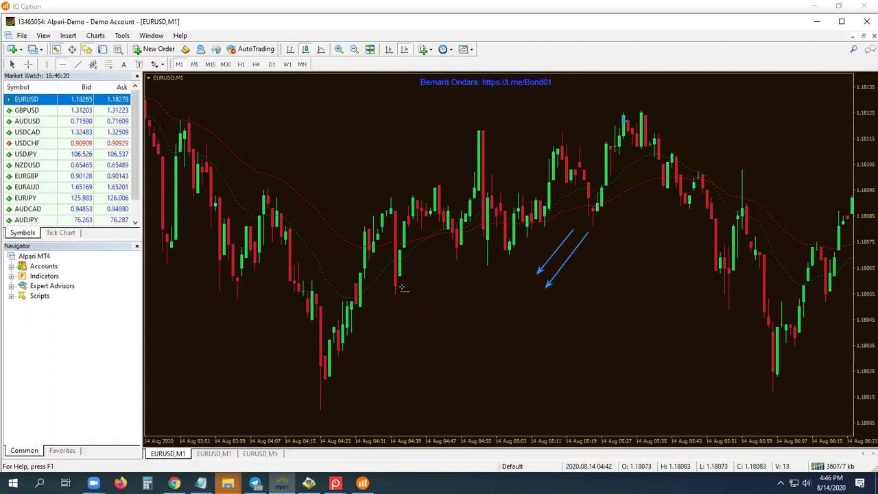
Place horizontal lines at 1.18073 and 1.18068 around the body and wick of the swing low near 04:55
click(463, 251)
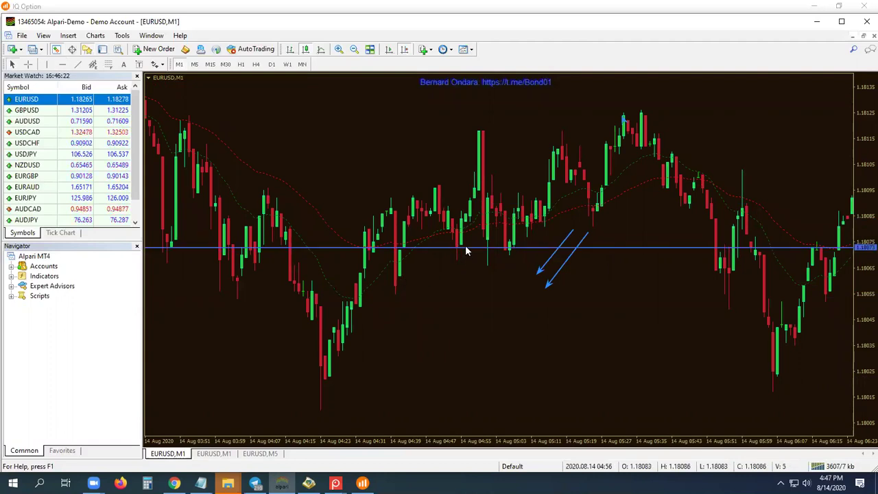
drag(463, 251, 464, 255)
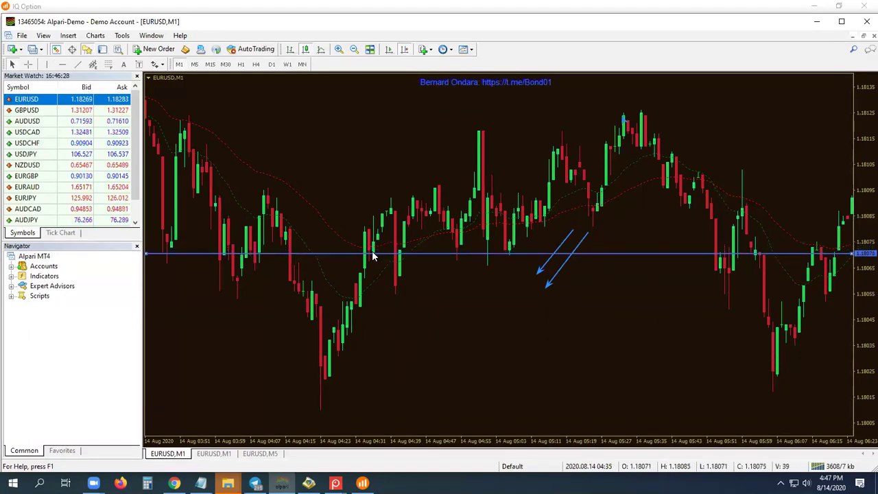
drag(459, 257, 461, 244)
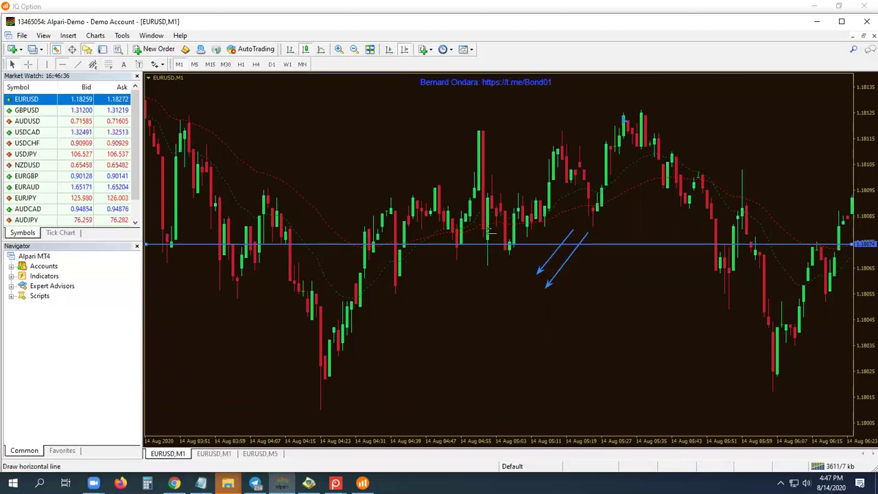
click(460, 259)
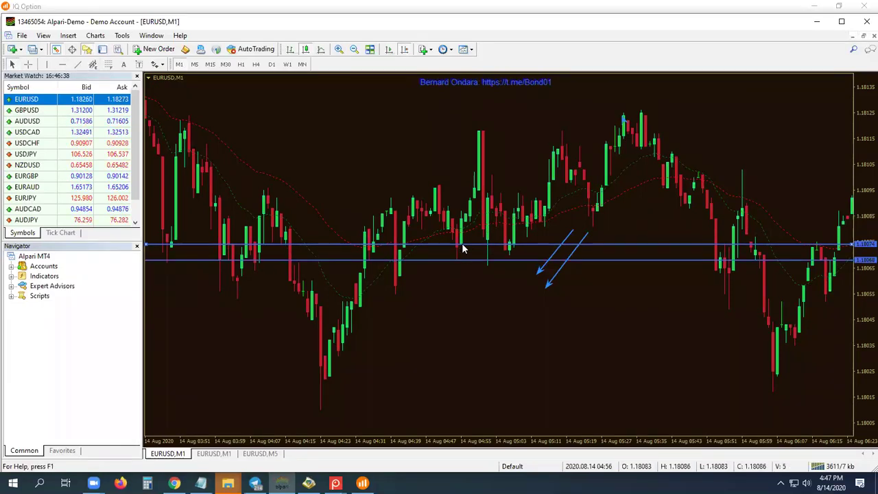
drag(463, 247, 461, 247)
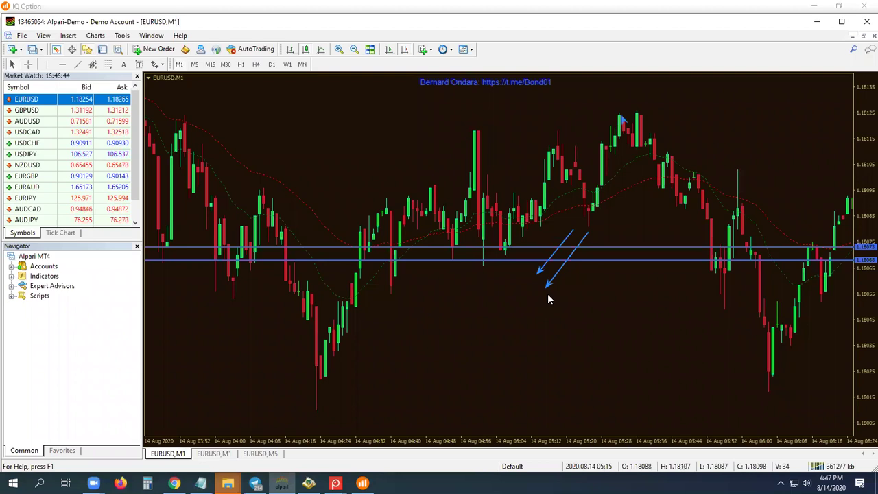
Add horizontal lines at 1.18097 and 1.18118 on the swing highs, and draw a rising trend line from the 04:40 low through the following lows
click(63, 64)
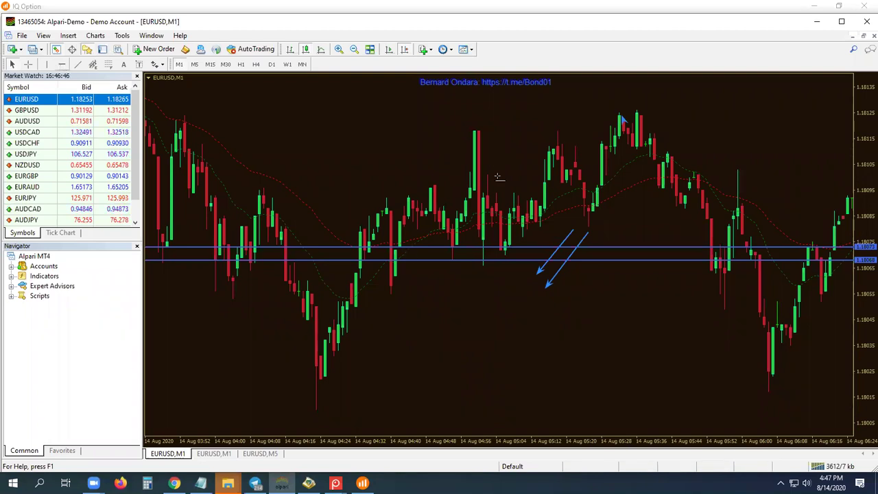
click(441, 186)
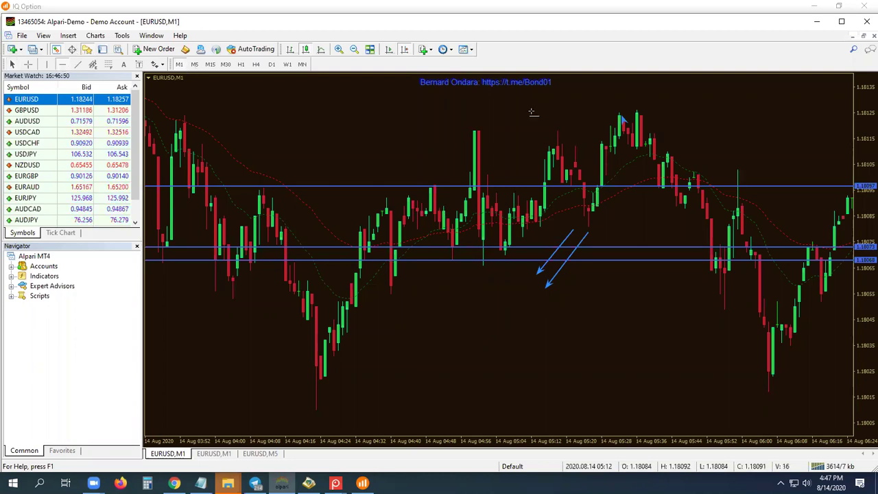
click(496, 129)
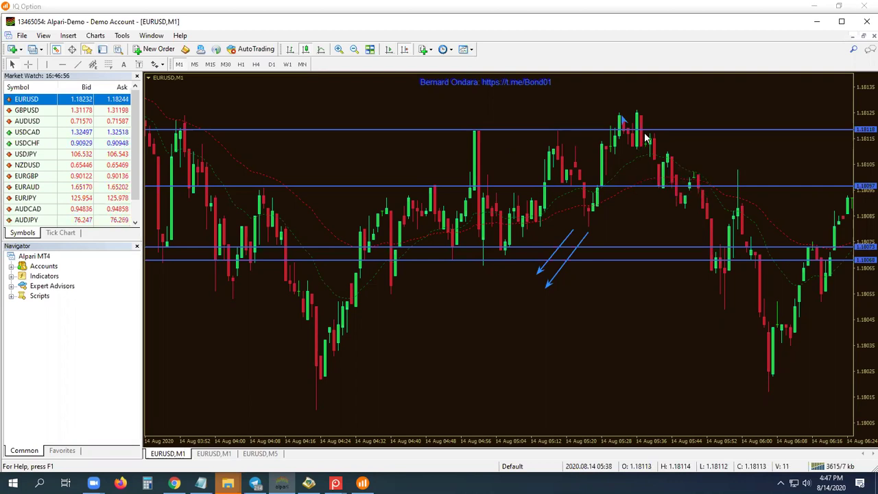
click(78, 64)
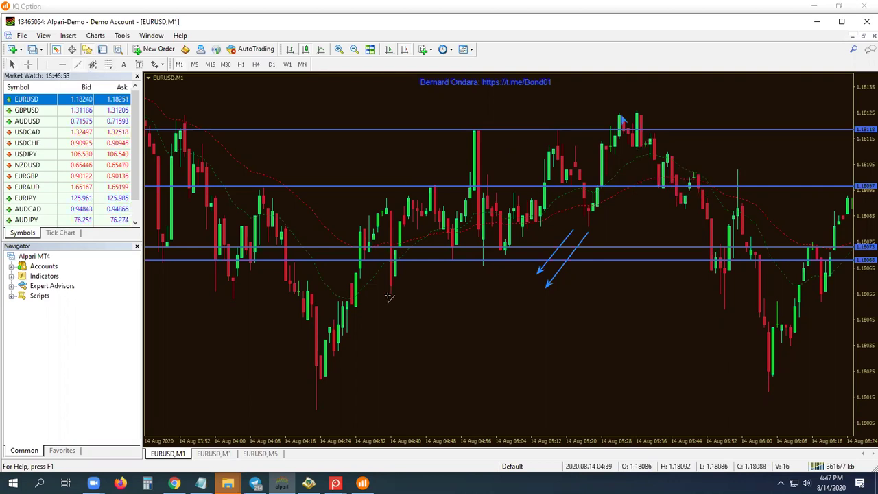
drag(393, 288, 808, 150)
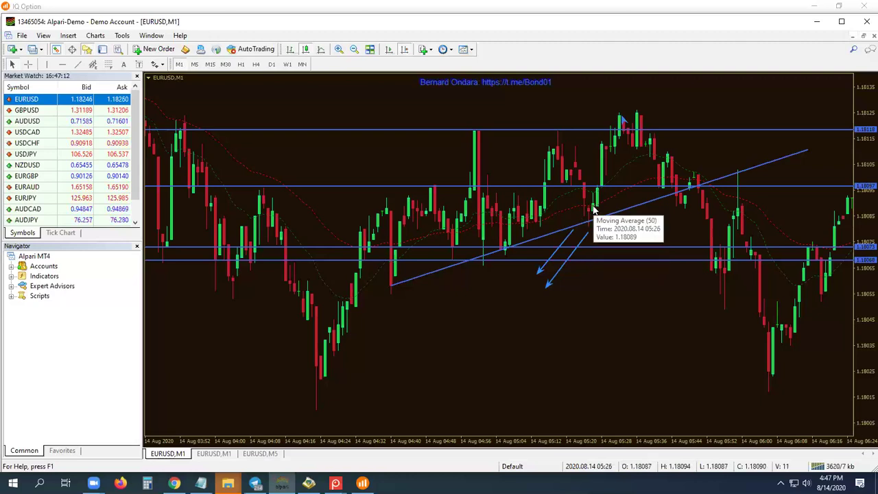
Add a horizontal line at 1.18082 along the candle lows near 05:14
click(63, 64)
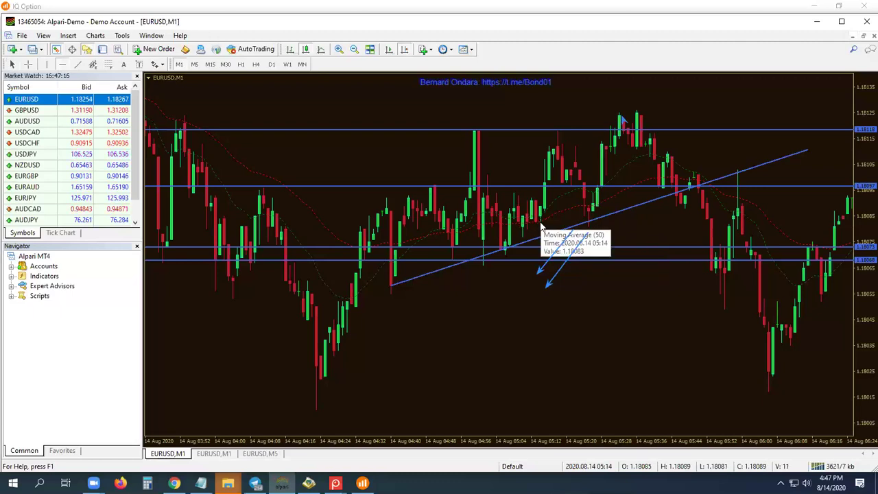
click(539, 223)
drag(538, 226, 539, 227)
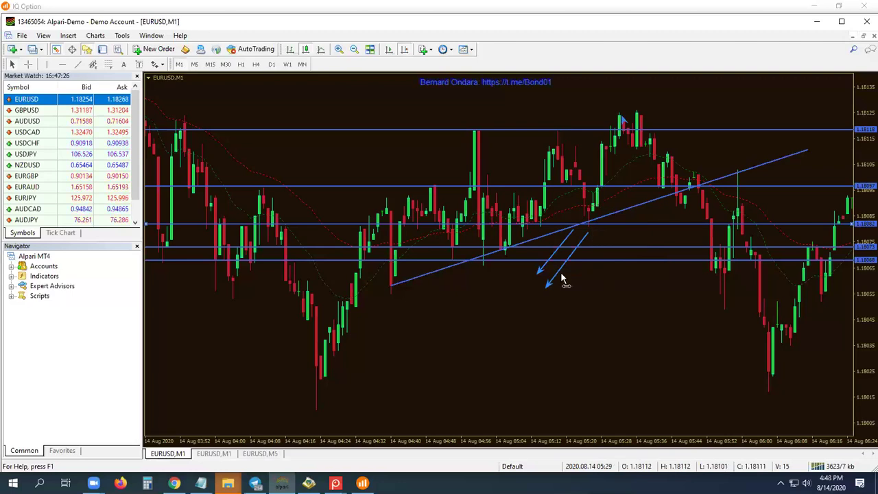
Clear the chart by deleting all its horizontal lines, the trend line and the text labels from the objects list
drag(562, 273, 461, 273)
key(ctrl+b)
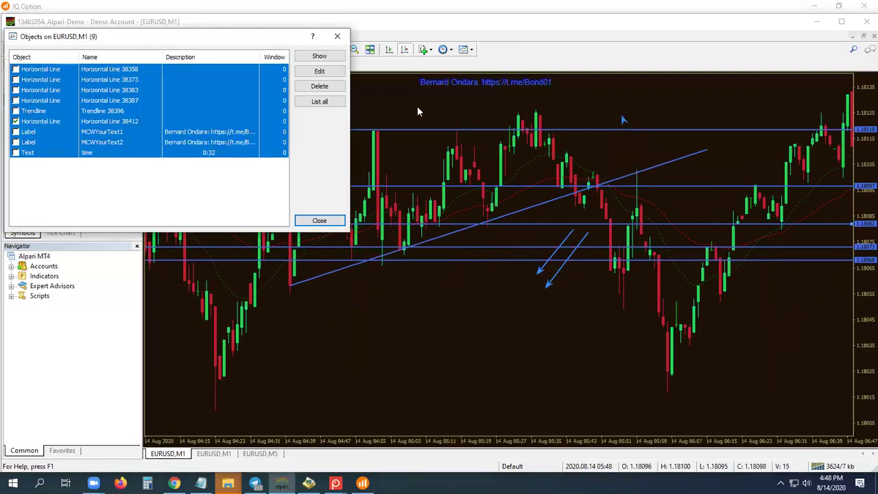
click(335, 86)
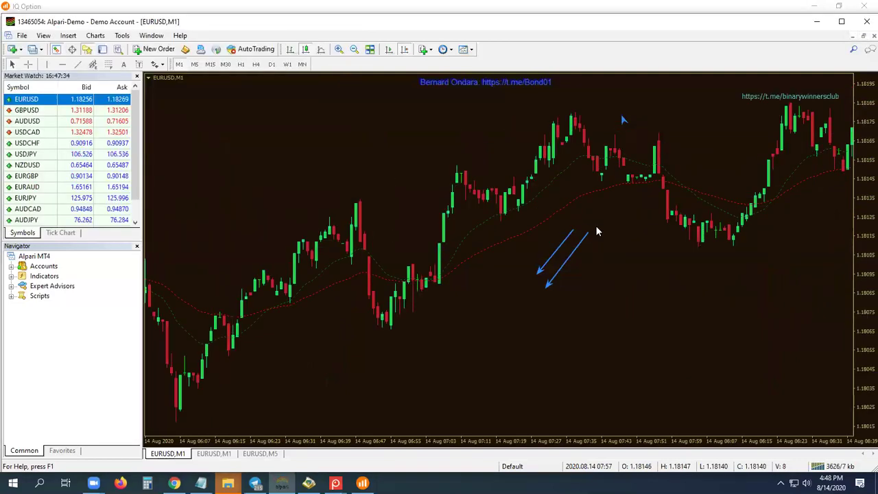
Handwrite a circled 1 with "Trend" and a circled 2 with "Levels" below it over the chart
key(alt+Tab)
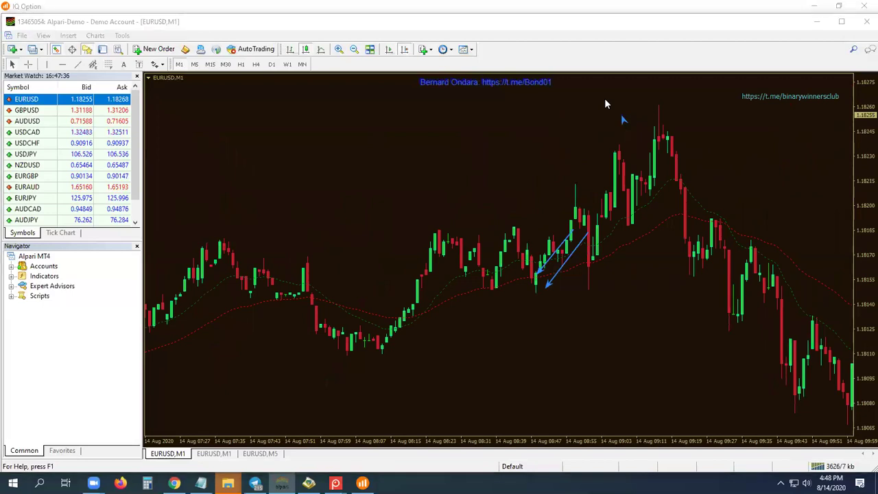
mouse_move(329, 116)
mouse_down()
mouse_move(317, 147)
mouse_move(417, 103)
mouse_move(398, 159)
mouse_move(457, 123)
mouse_move(481, 145)
mouse_move(529, 128)
mouse_move(556, 142)
mouse_up()
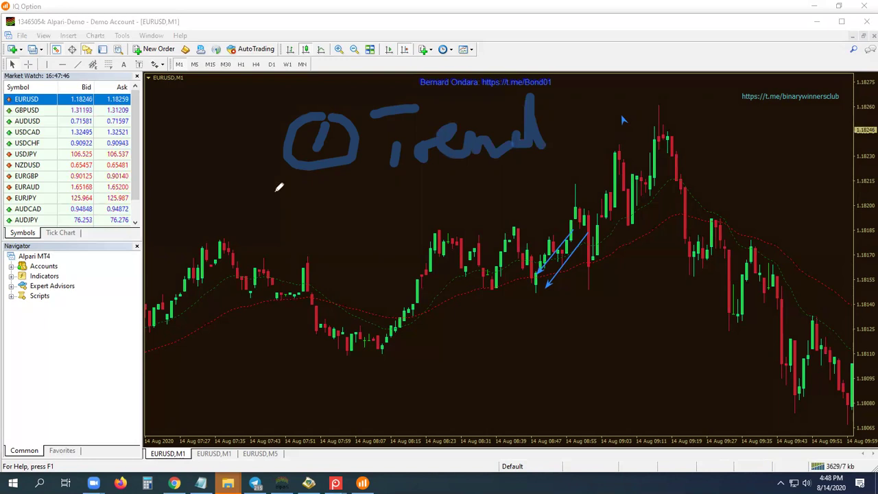
mouse_move(297, 193)
mouse_down()
mouse_move(337, 212)
mouse_move(347, 237)
mouse_up()
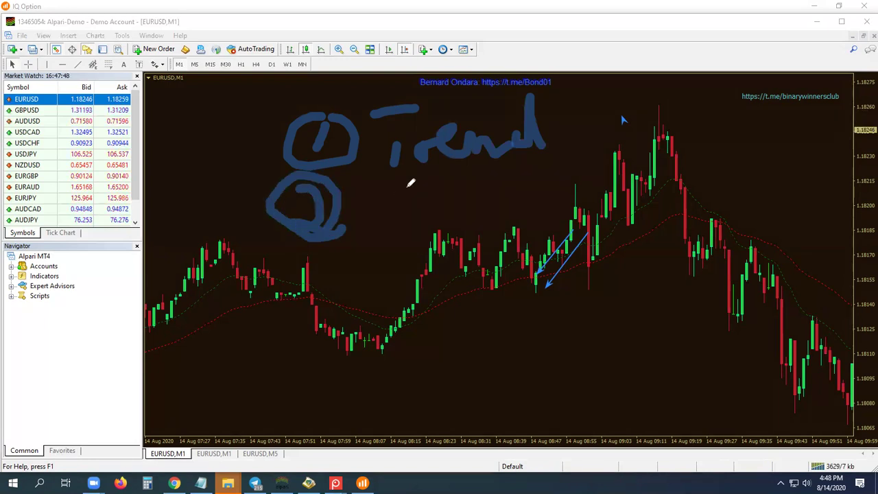
mouse_move(406, 176)
mouse_down()
mouse_move(430, 229)
mouse_move(477, 191)
mouse_move(542, 186)
mouse_move(658, 140)
mouse_move(639, 185)
mouse_up()
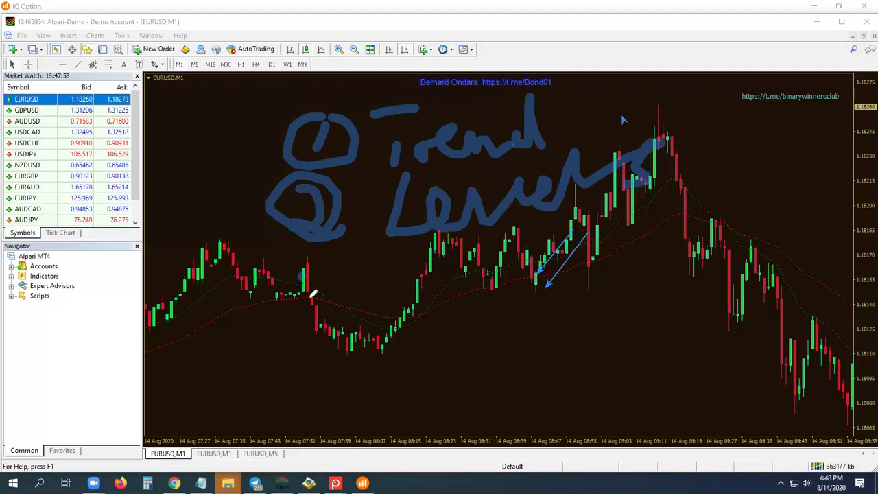
Handwrite a circled 3 with "Signal" below the other notes, add lines under and over the word, and clear all on-screen drawings
drag(302, 269, 284, 327)
mouse_move(329, 262)
mouse_down()
mouse_move(278, 330)
mouse_move(353, 276)
mouse_up()
drag(450, 269, 417, 322)
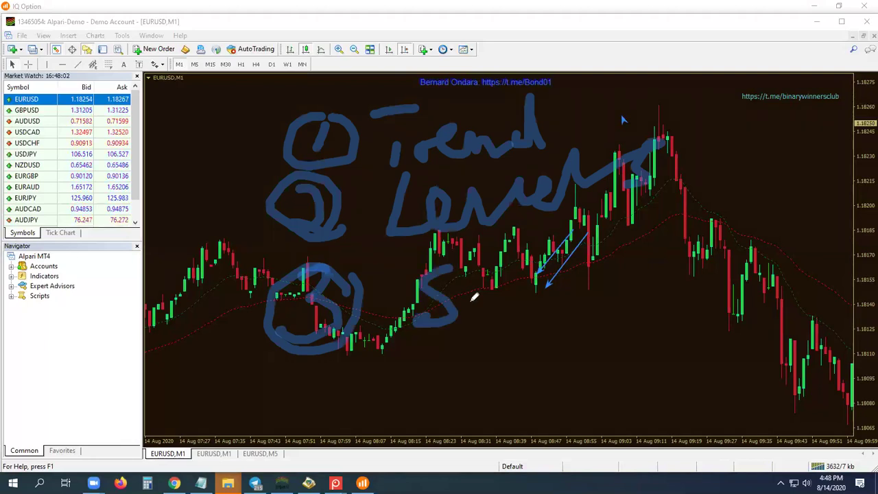
drag(505, 301, 472, 356)
mouse_move(519, 321)
mouse_down()
mouse_move(522, 336)
mouse_move(563, 300)
mouse_move(610, 318)
mouse_up()
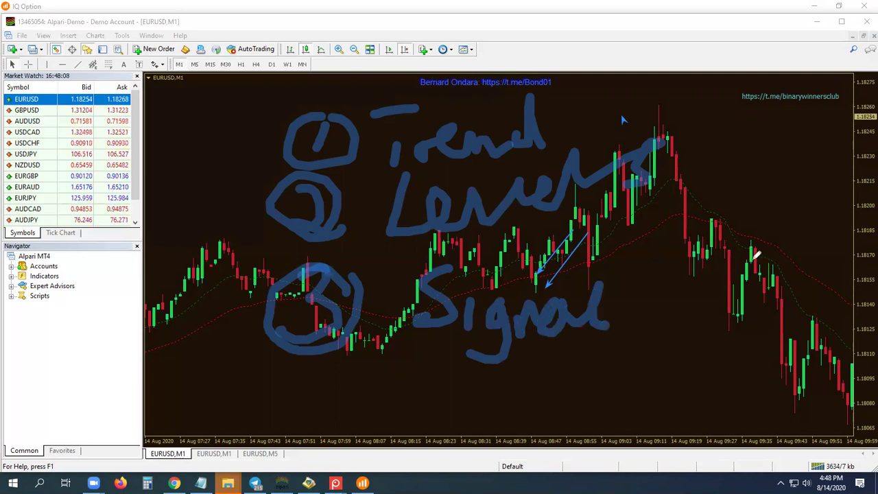
drag(445, 354, 605, 349)
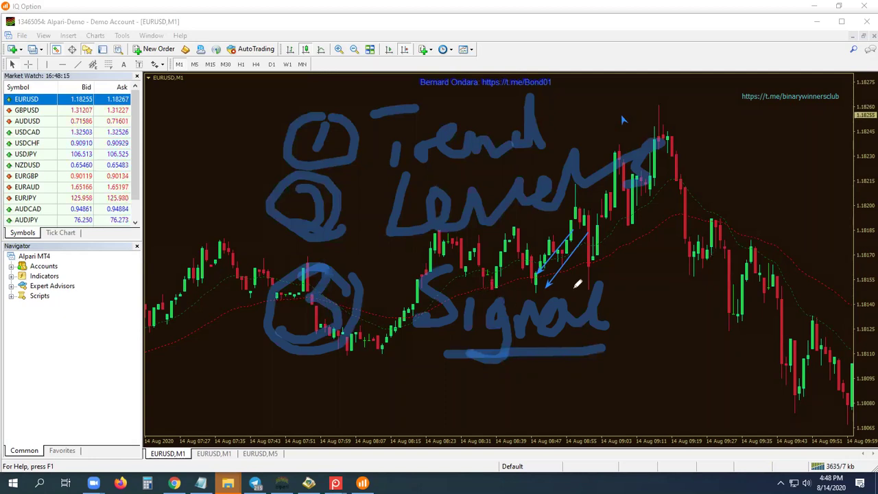
drag(481, 289, 579, 288)
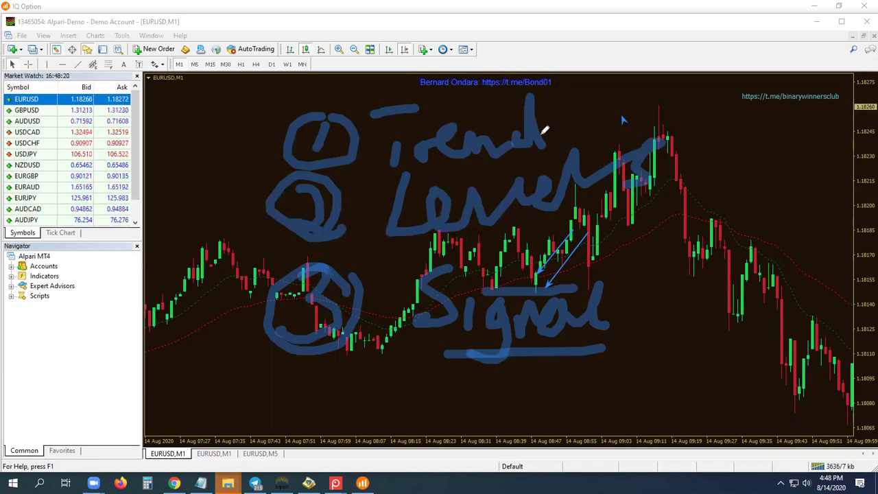
click(568, 75)
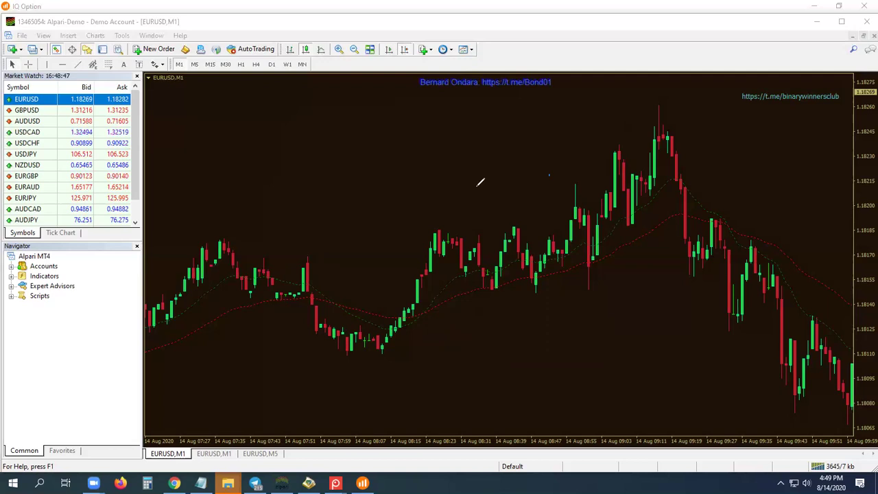
Switch to IQ Option and examine the EUR/USD one-minute downtrend of 13 August between about 17:30 and 19:30
key(alt+Tab)
drag(577, 316, 529, 320)
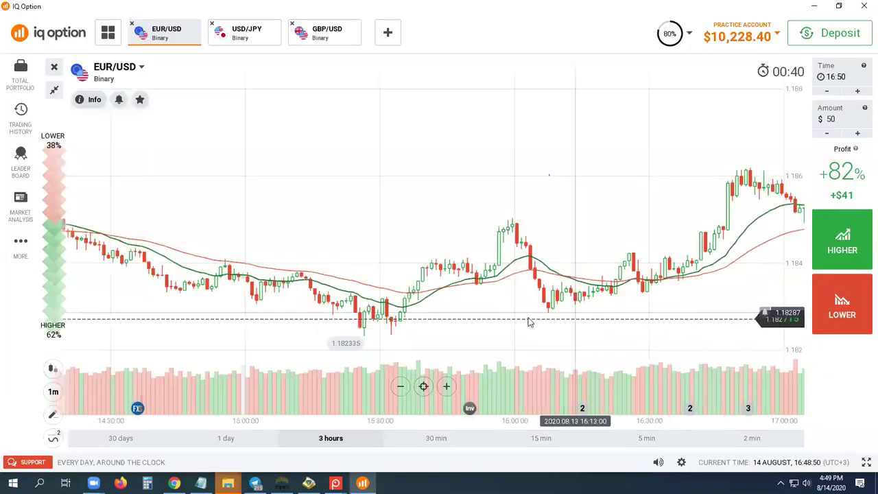
scroll(555, 294, up, 3)
scroll(549, 278, down, 2)
drag(547, 276, 180, 206)
drag(516, 288, 278, 240)
scroll(366, 212, left, 3)
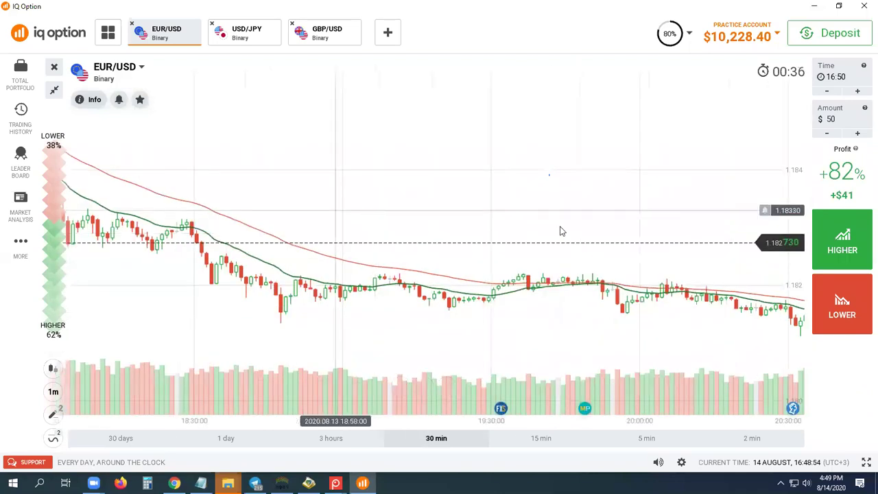
drag(535, 220, 377, 178)
scroll(471, 206, up, 3)
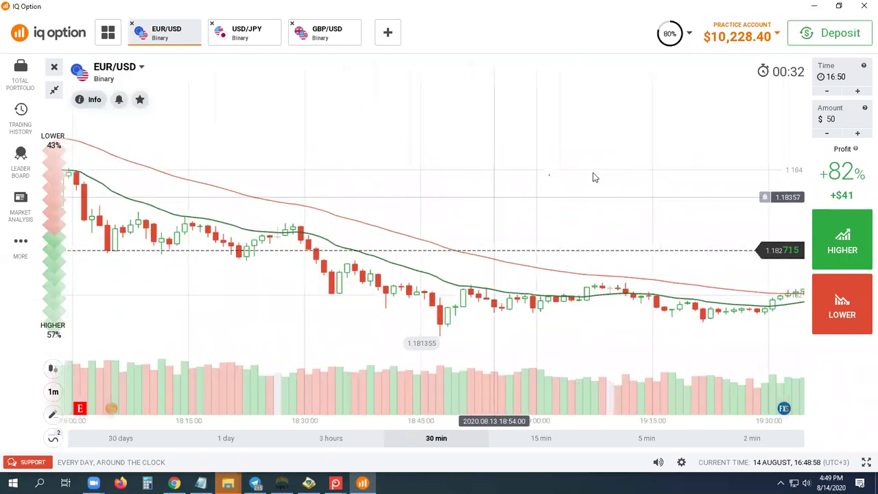
scroll(579, 174, down, 4)
scroll(577, 176, right, 4)
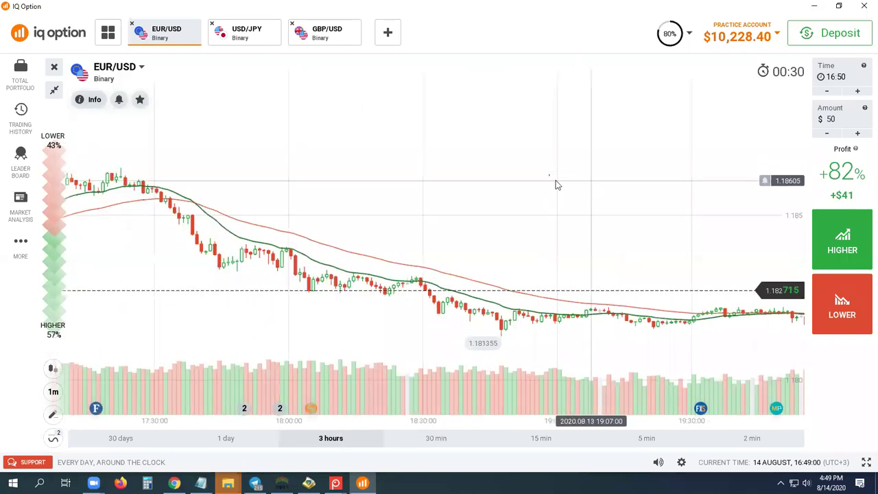
scroll(521, 193, left, 8)
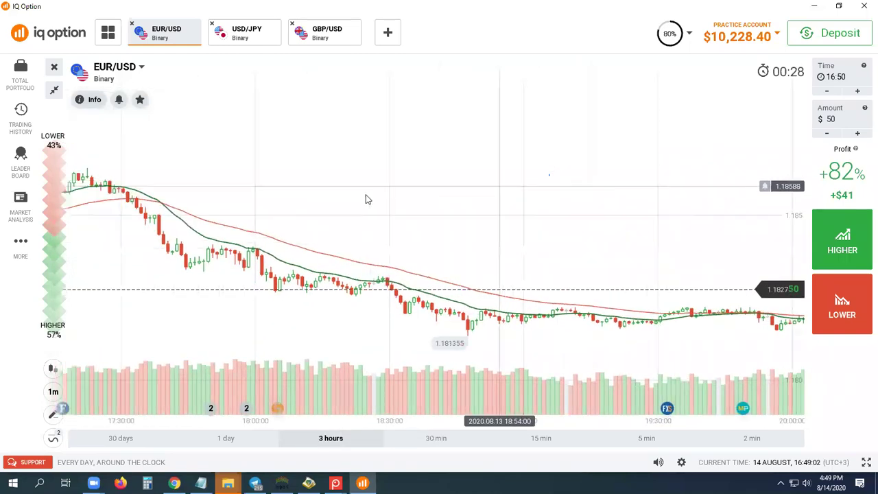
scroll(491, 194, down, 2)
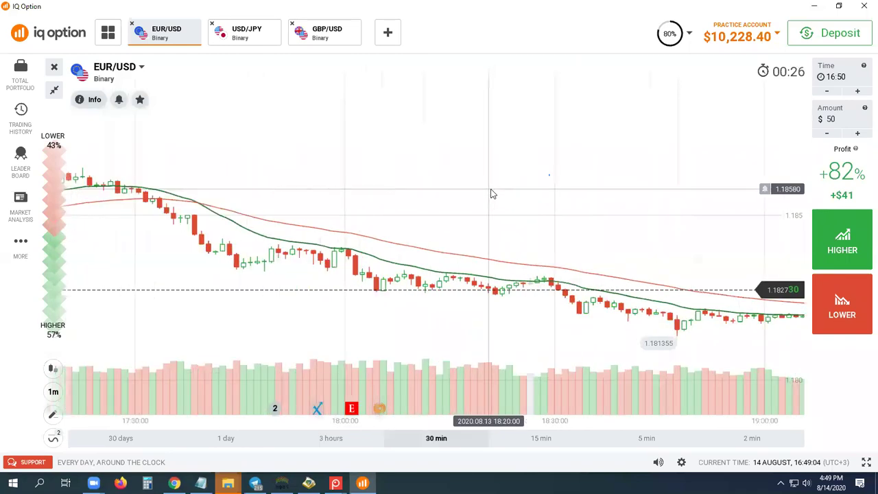
scroll(492, 194, up, 3)
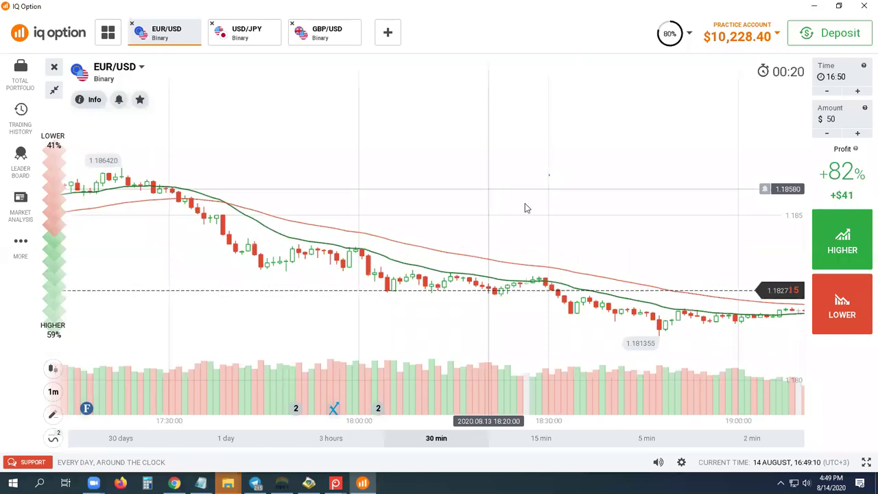
drag(524, 206, 443, 183)
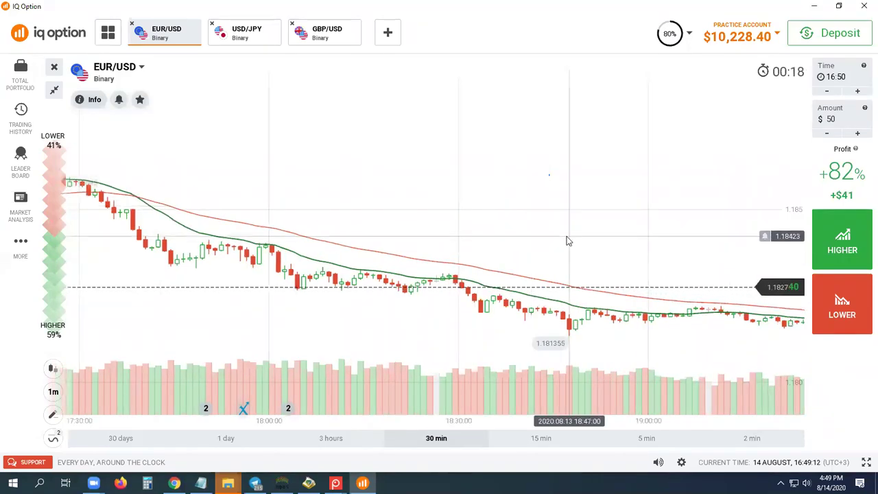
drag(568, 237, 545, 164)
drag(584, 216, 449, 167)
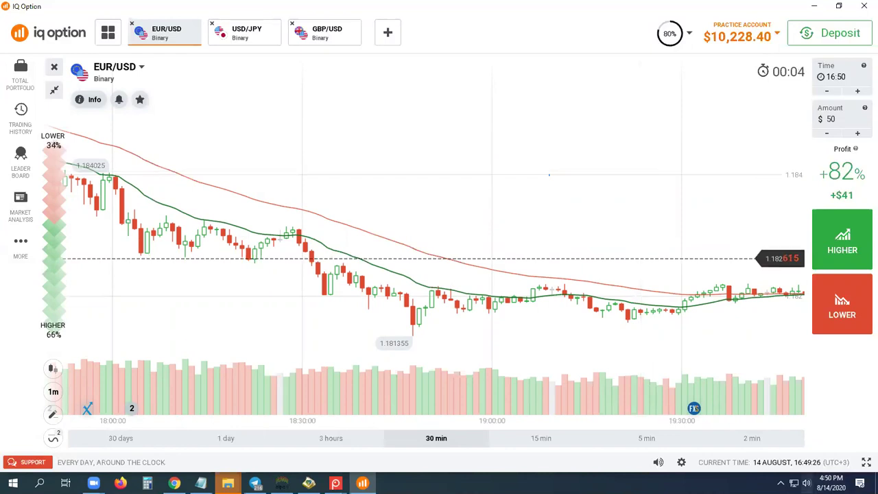
Set the computer's speaker volume to 62
click(807, 483)
drag(771, 457, 794, 456)
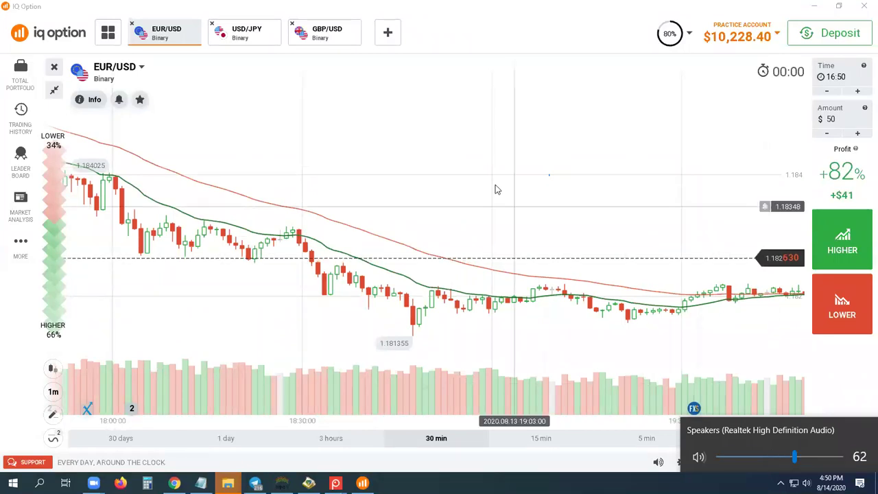
click(498, 190)
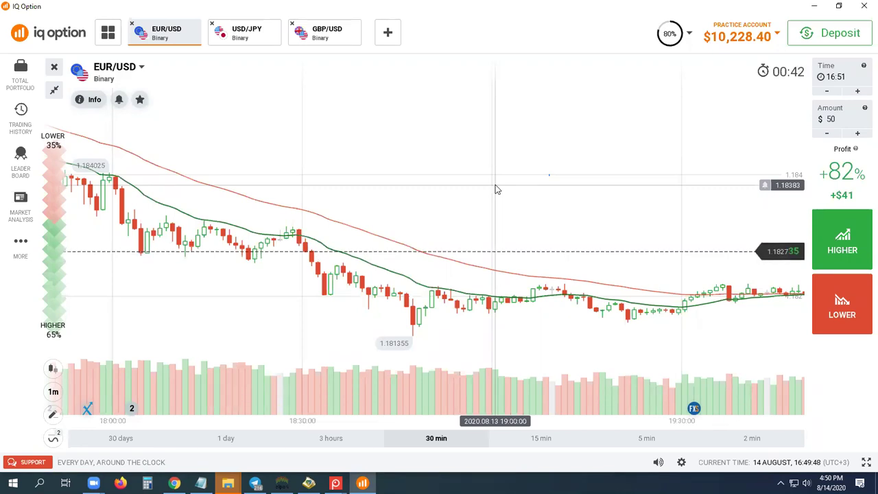
Draw a horizontal line at 1.18203 along the swing low of the 18:33 and 18:34 candles
scroll(453, 168, up, 5)
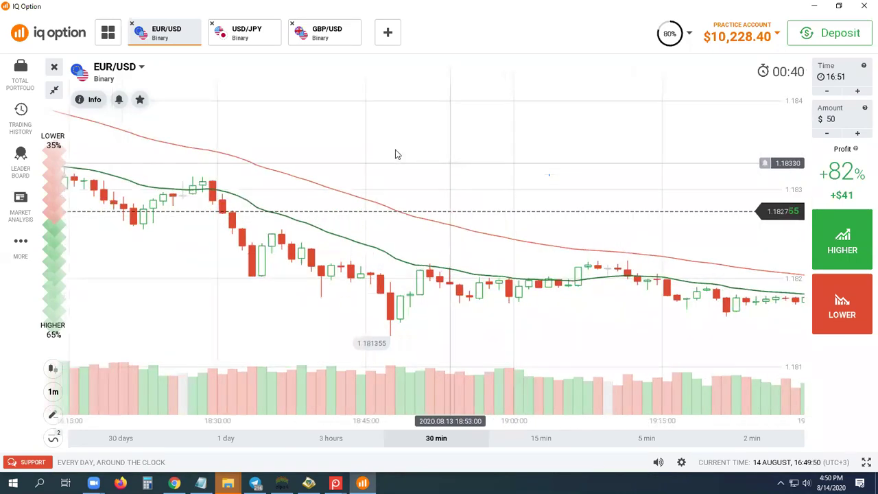
scroll(457, 151, up, 3)
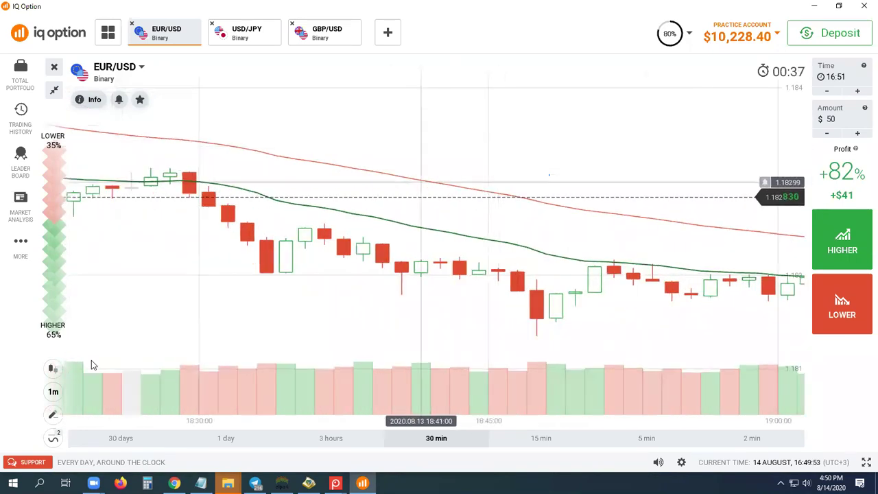
click(52, 414)
click(128, 389)
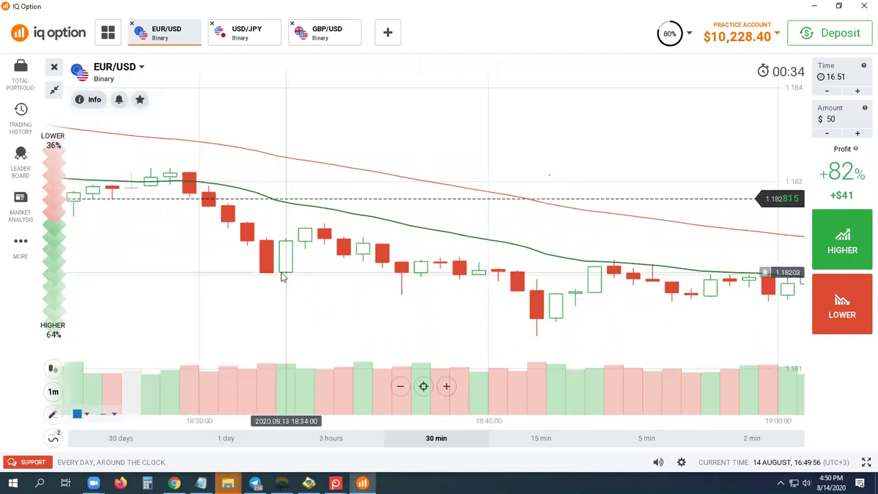
click(302, 275)
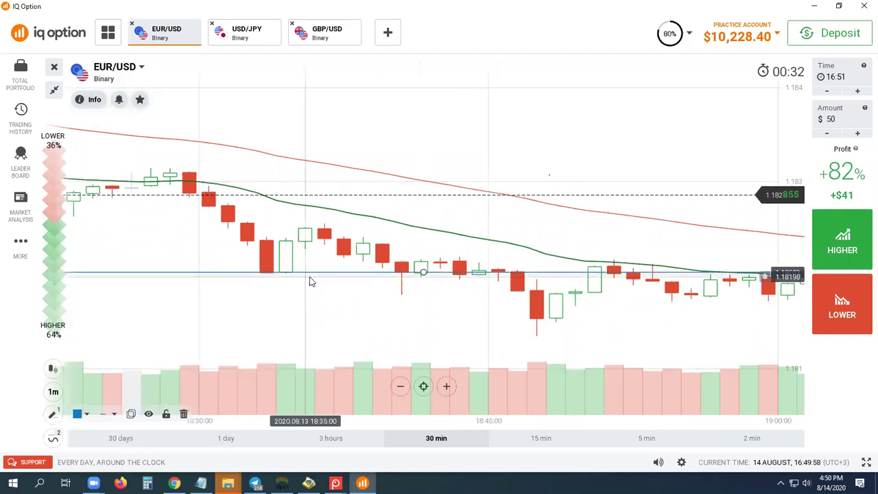
Examine how the candles after 18:35 react to the horizontal line and the moving averages
scroll(310, 278, up, 2)
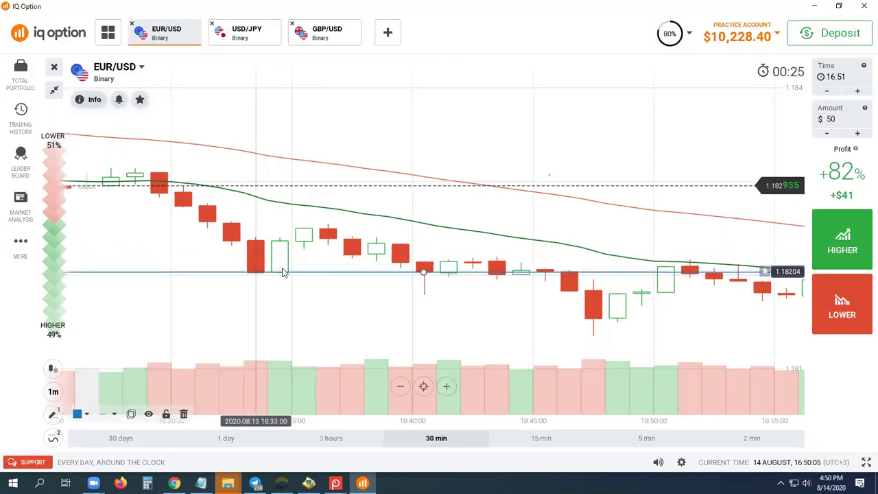
scroll(410, 285, up, 2)
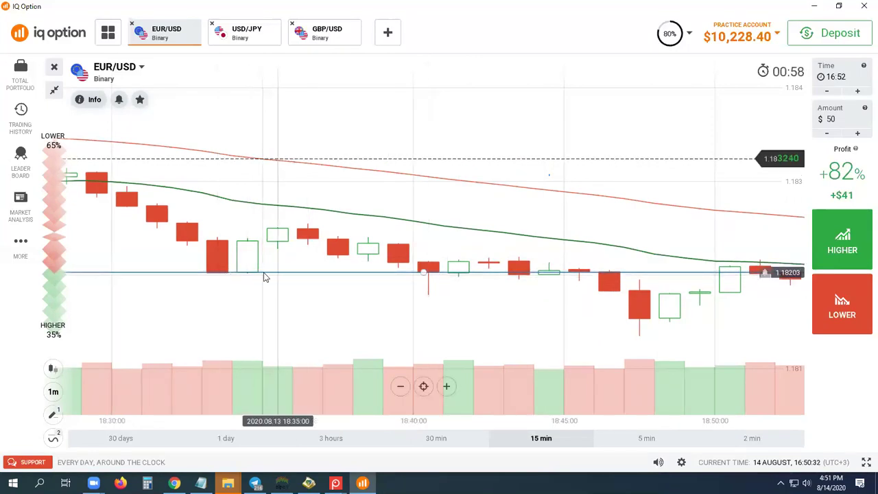
scroll(350, 278, down, 3)
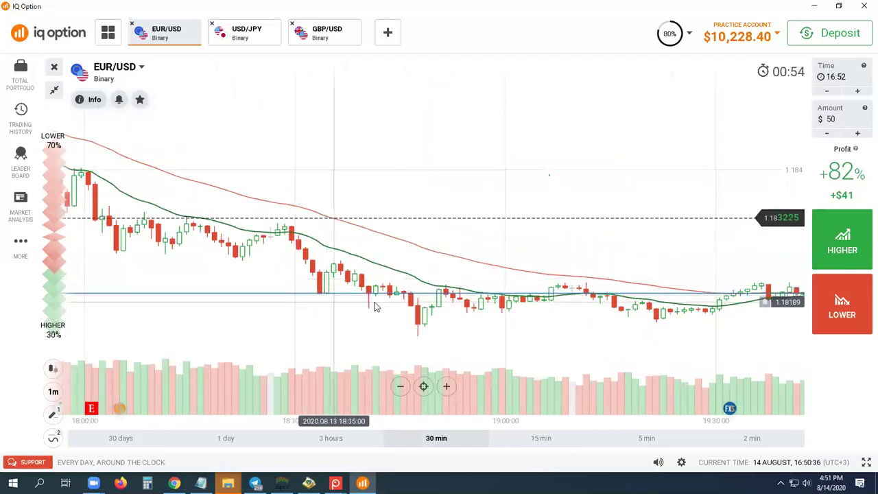
drag(371, 307, 408, 275)
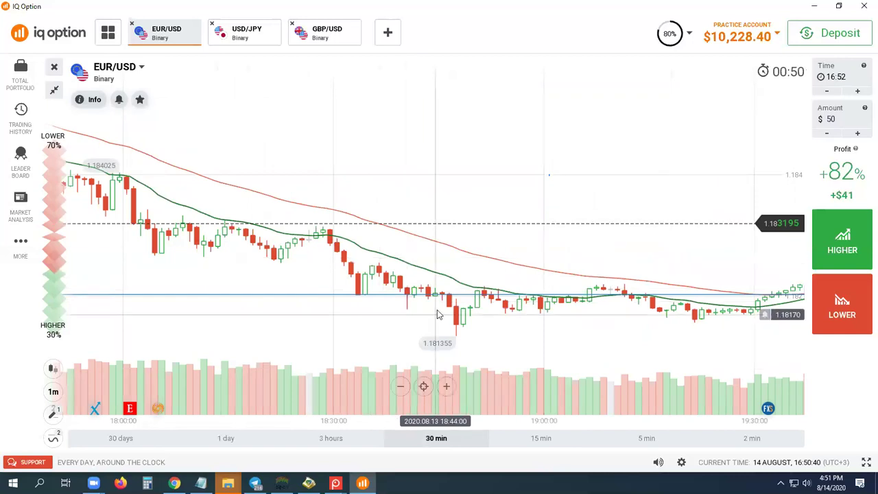
scroll(408, 292, up, 2)
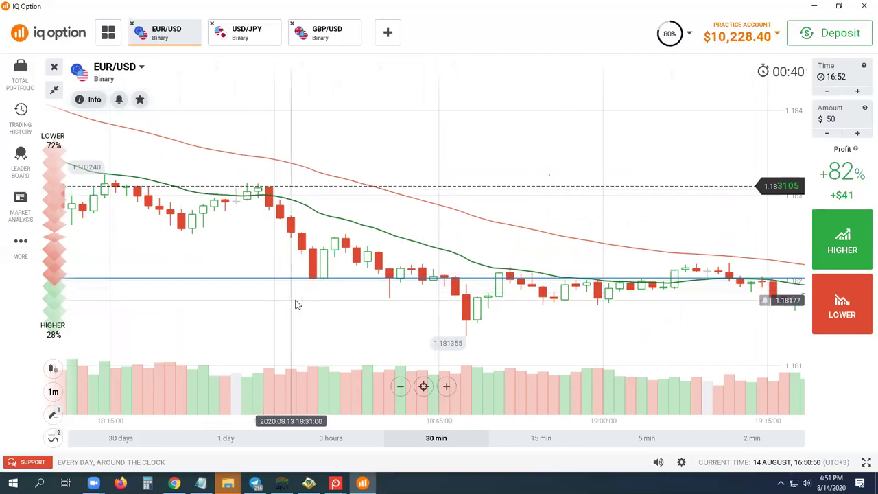
scroll(297, 305, down, 1)
drag(297, 305, 393, 314)
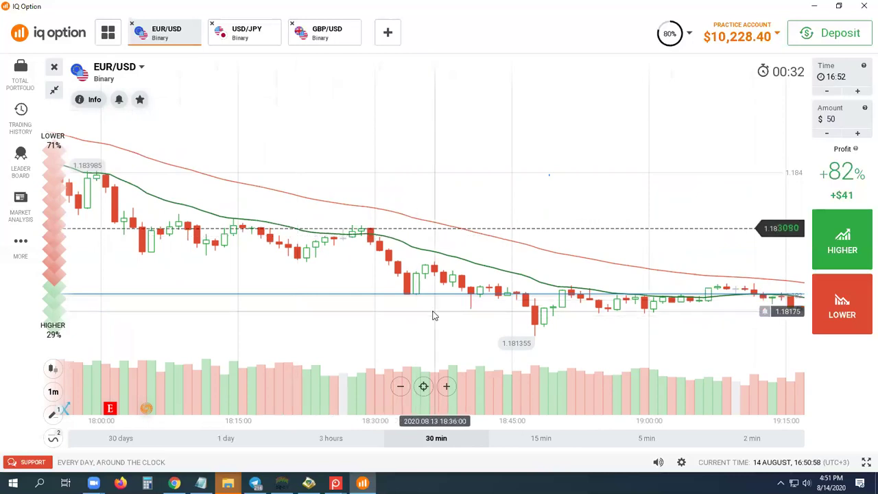
drag(475, 322, 403, 306)
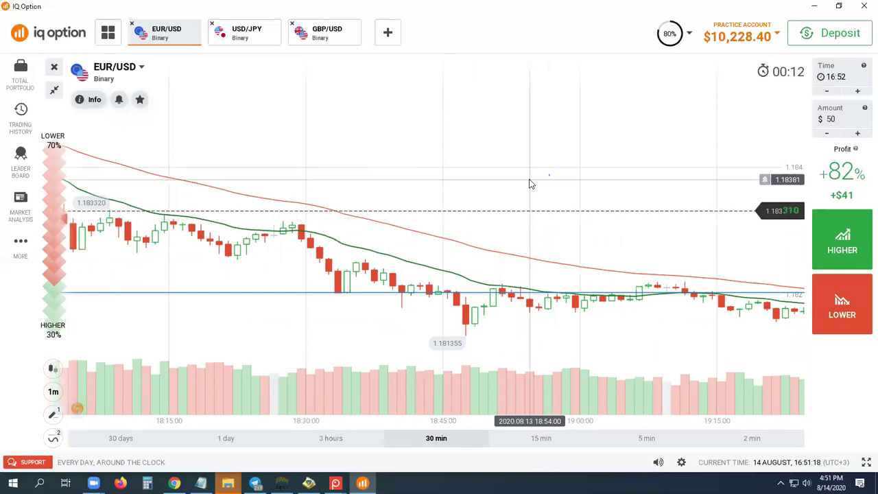
Examine how the EUR/USD candles from about 18:45 to 21:00 behave around the existing horizontal line and moving averages
scroll(530, 183, down, 3)
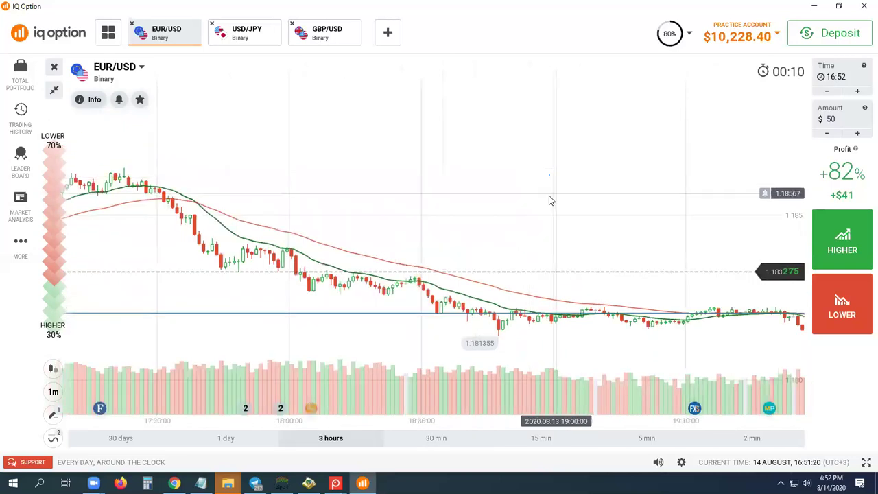
scroll(550, 199, up, 3)
drag(550, 199, 442, 146)
drag(547, 294, 400, 294)
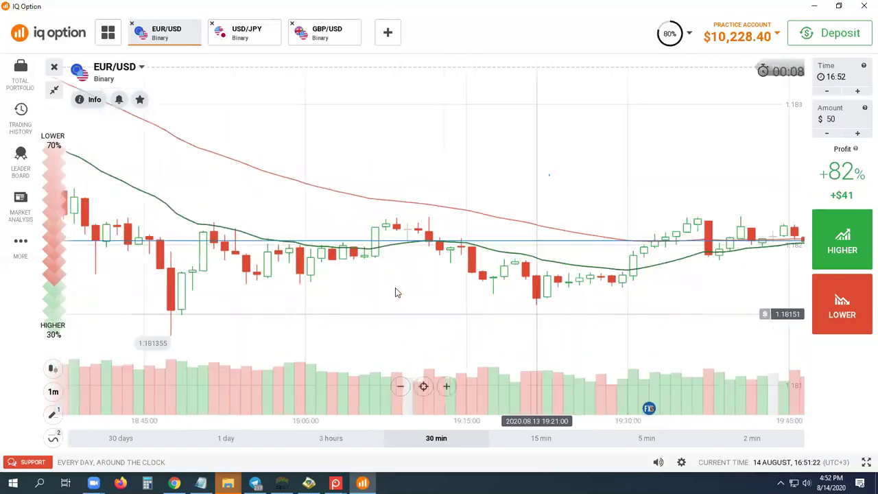
drag(546, 302, 401, 298)
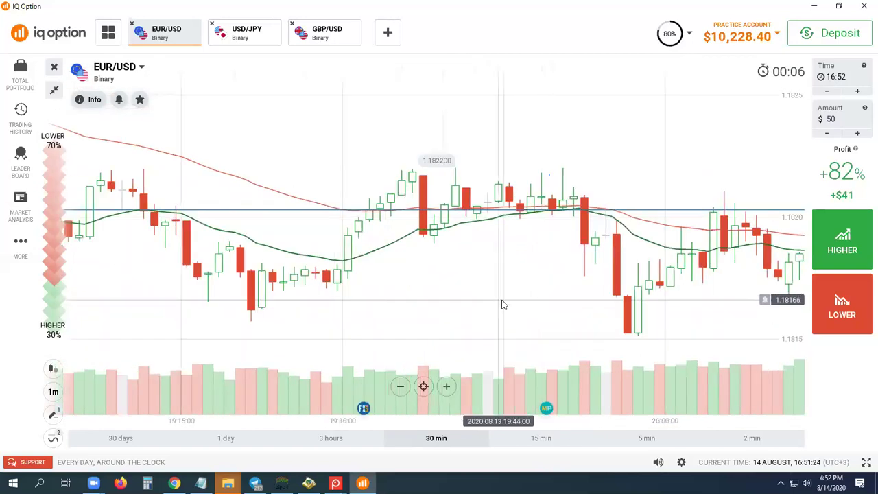
drag(503, 304, 432, 300)
scroll(438, 296, down, 3)
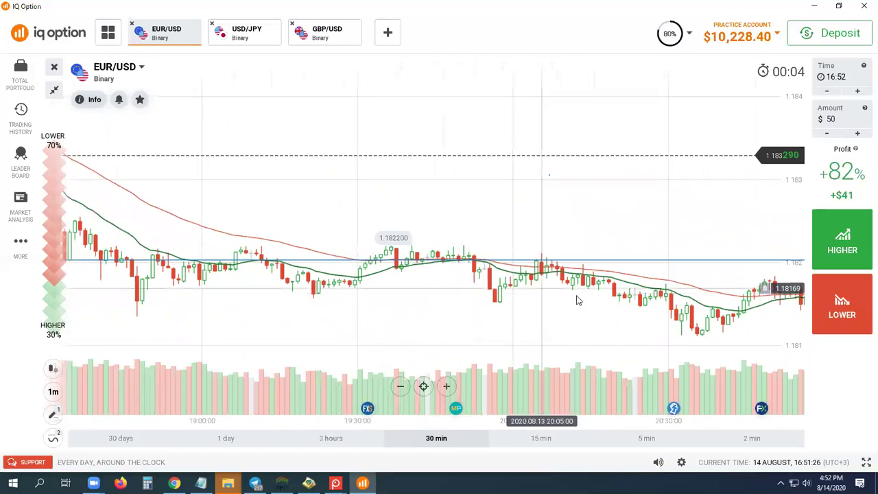
scroll(573, 297, up, 3)
scroll(569, 290, down, 2)
drag(569, 290, 451, 288)
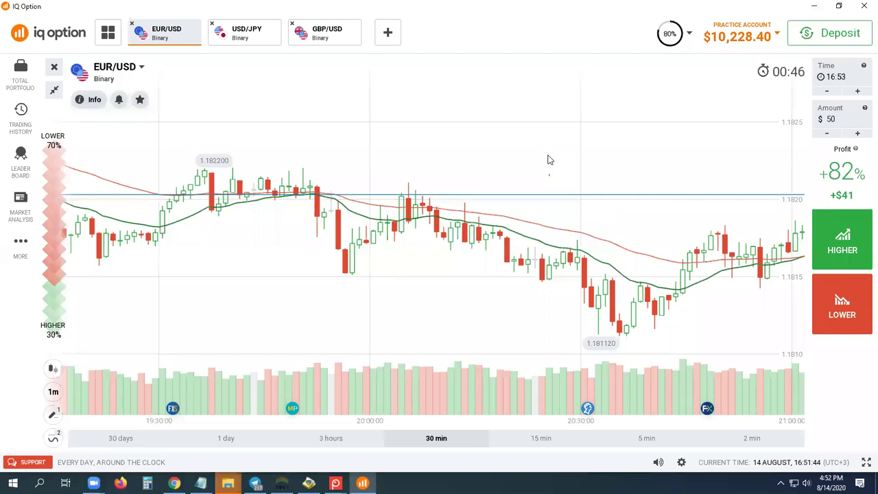
Examine the price drop after 21:00 and the sideways candles that follow it until about 22:30
drag(594, 151, 452, 143)
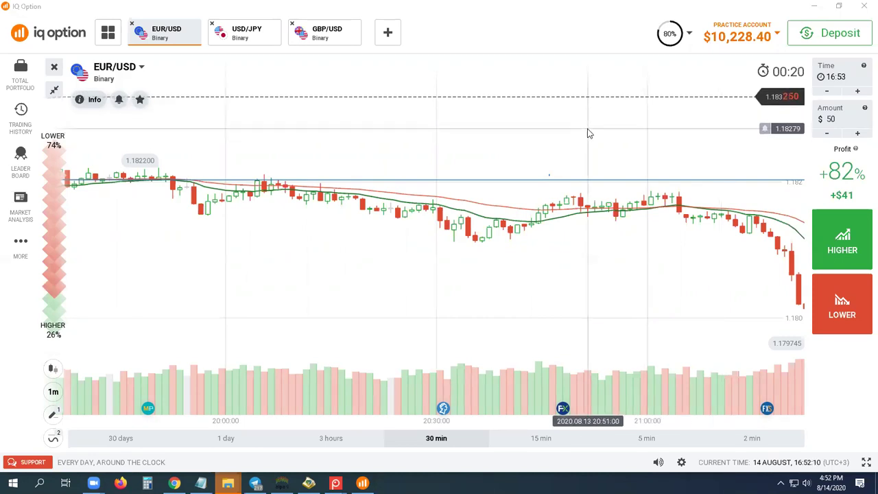
drag(595, 251, 442, 273)
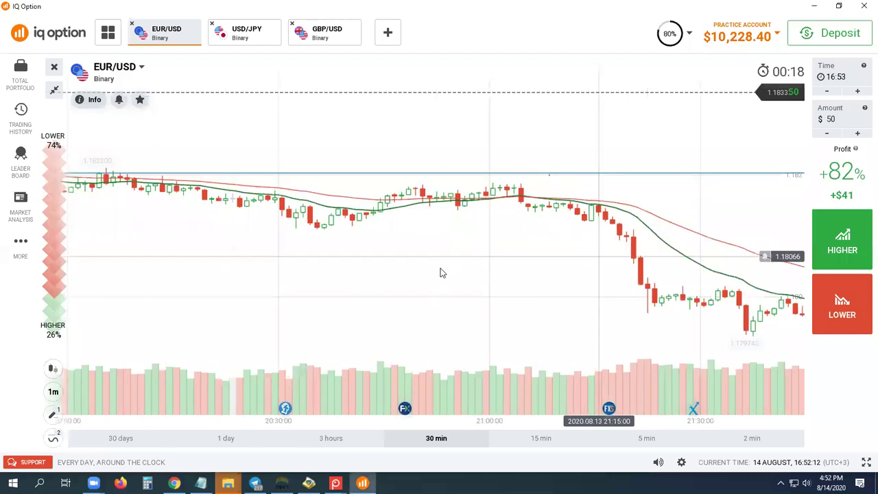
drag(526, 259, 351, 266)
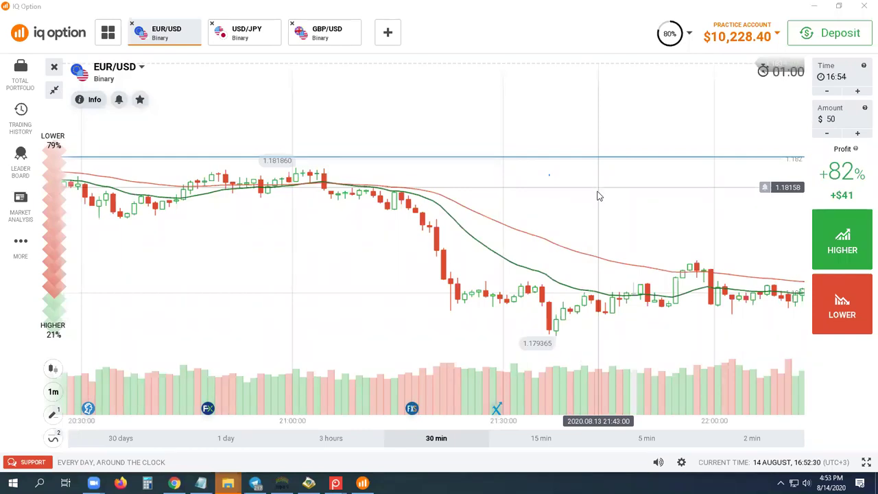
drag(596, 222, 551, 215)
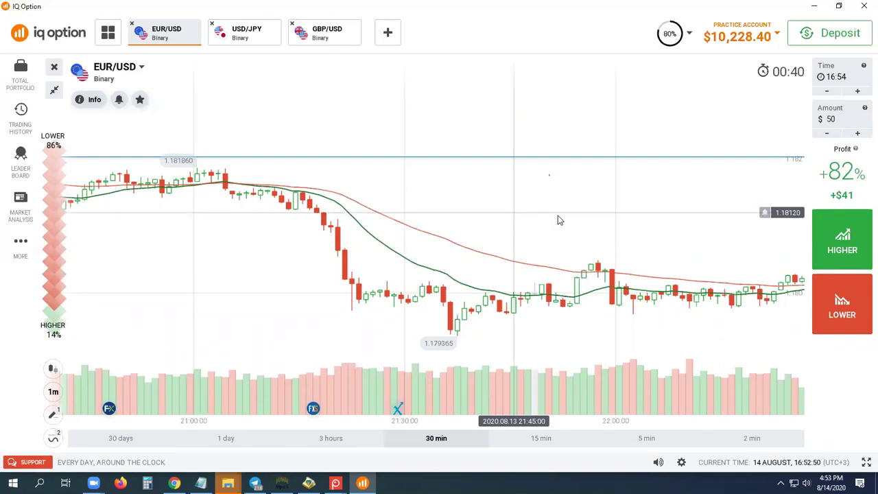
drag(560, 219, 523, 218)
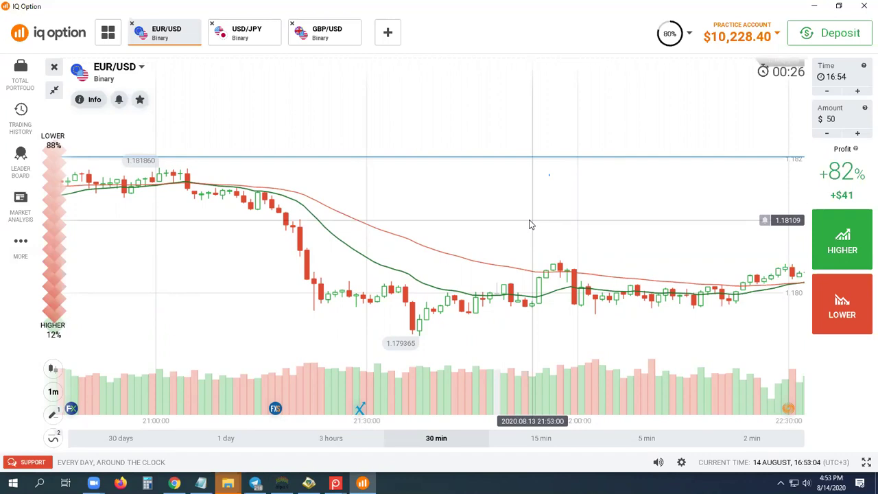
Draw a horizontal line at 1.18010 along the tops of the candle bodies near 21:33
scroll(569, 247, up, 2)
drag(371, 218, 500, 196)
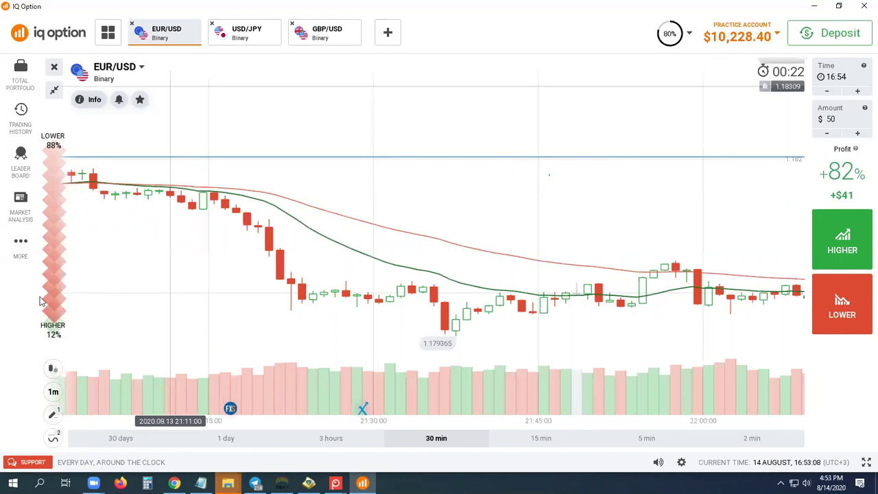
click(53, 413)
click(140, 386)
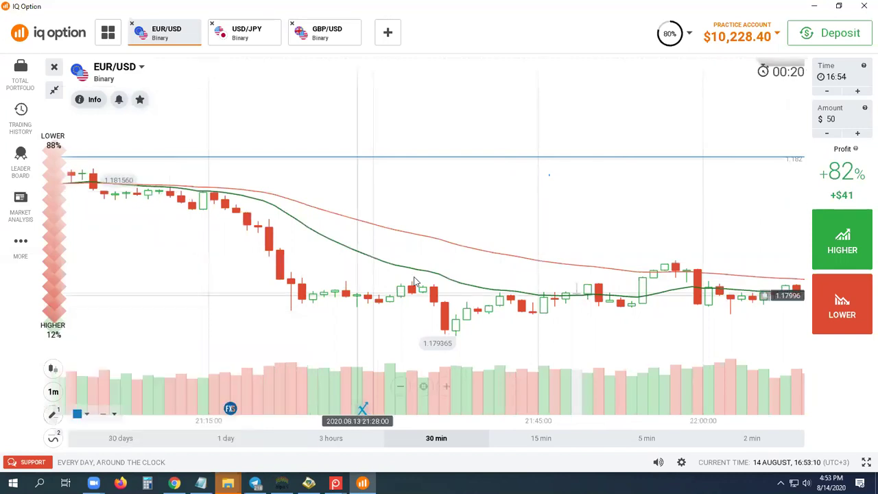
click(419, 287)
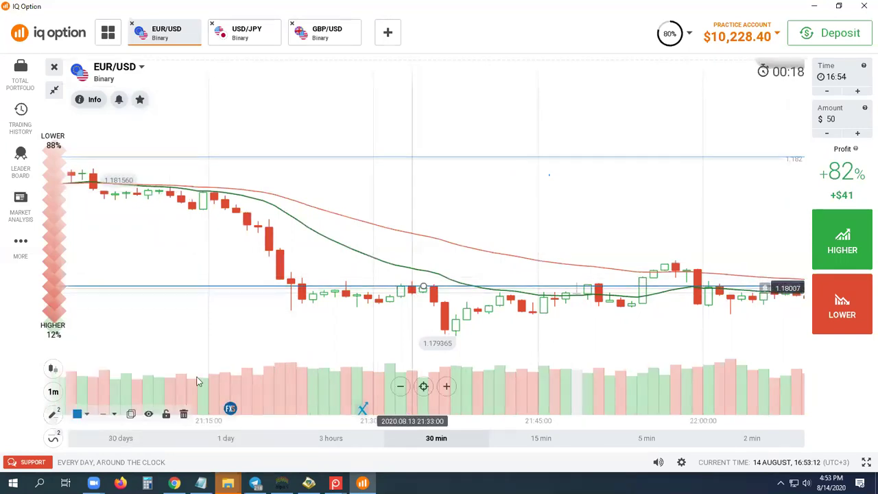
Draw a second horizontal line at about 1.18018 along the upper wicks near 21:33
click(52, 414)
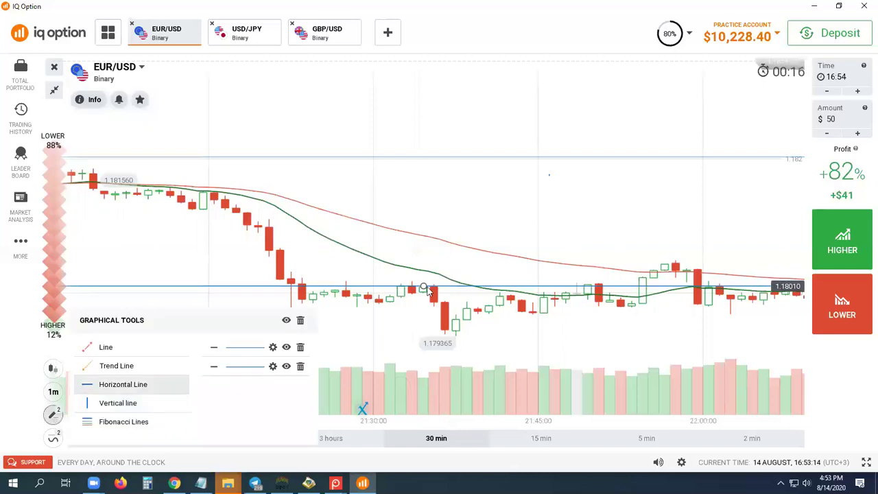
click(123, 384)
click(415, 282)
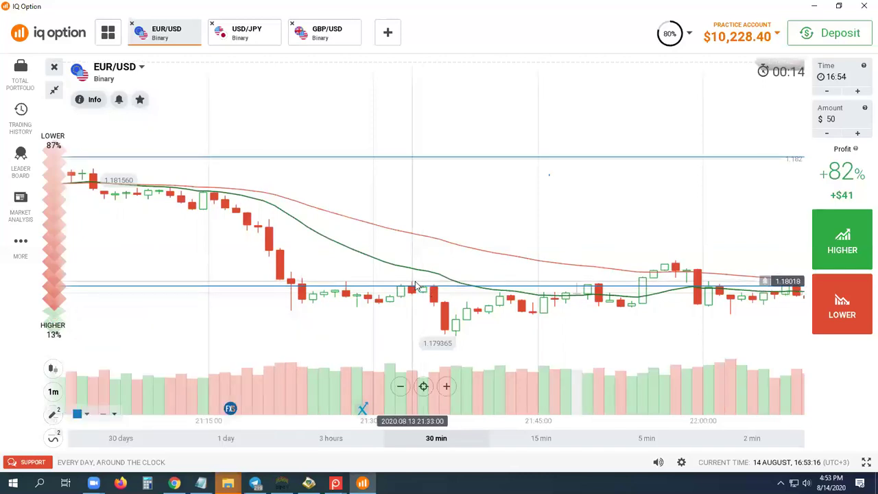
click(415, 283)
Examine how the candles between about 21:35 and 22:20 react to the pair of horizontal lines and the moving averages
scroll(412, 284, up, 2)
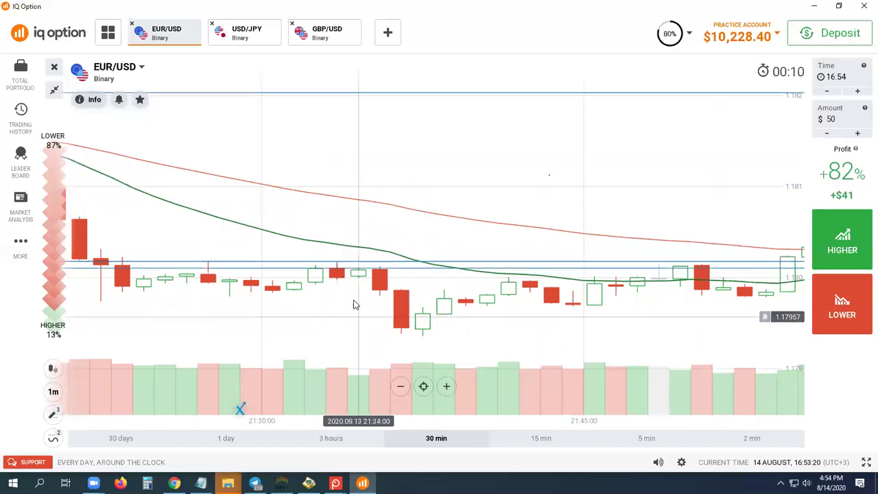
scroll(353, 305, down, 2)
scroll(523, 298, up, 2)
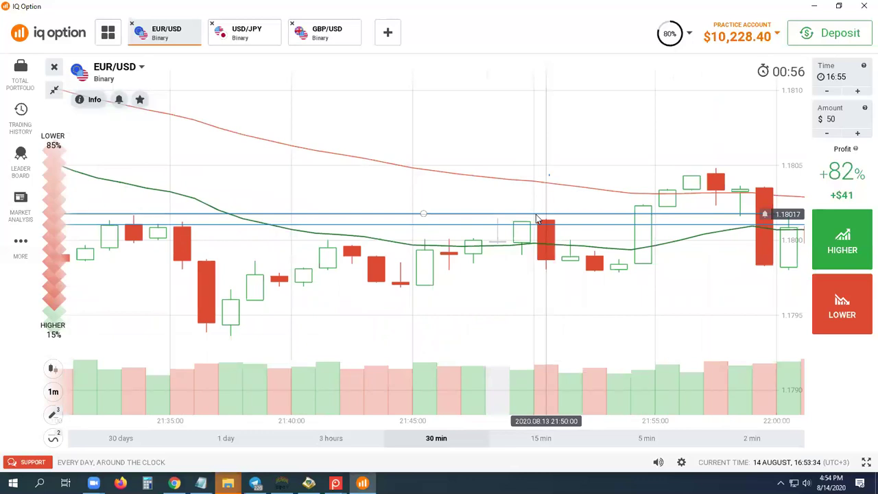
scroll(538, 219, down, 3)
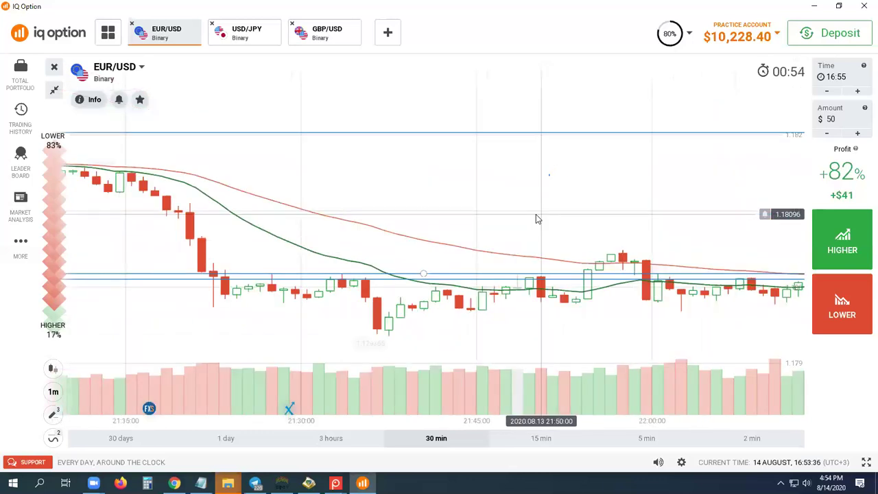
scroll(552, 215, up, 1)
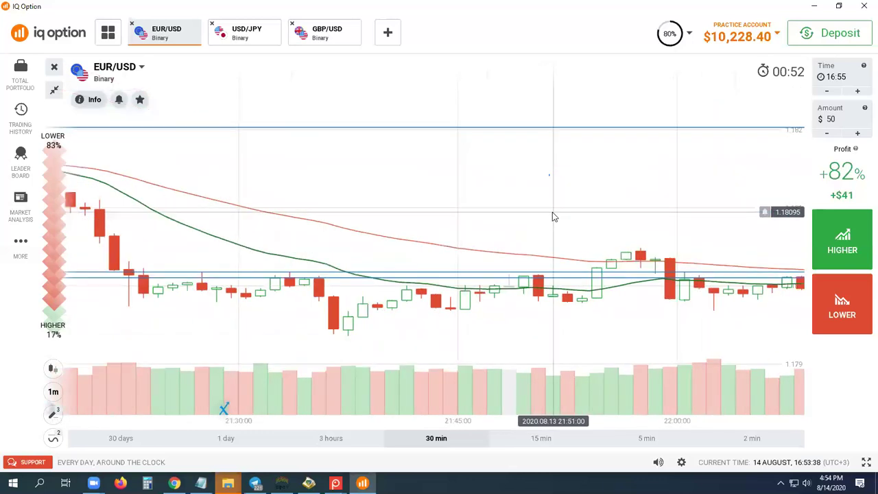
drag(579, 323, 408, 310)
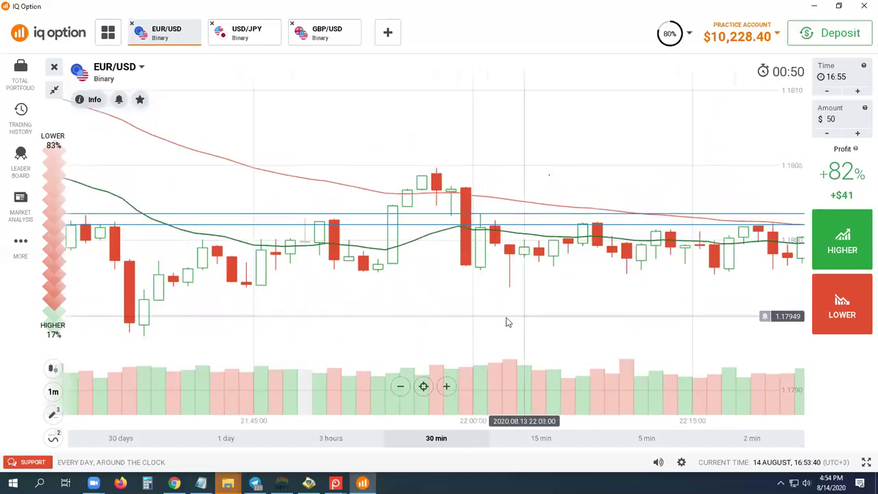
scroll(508, 323, up, 4)
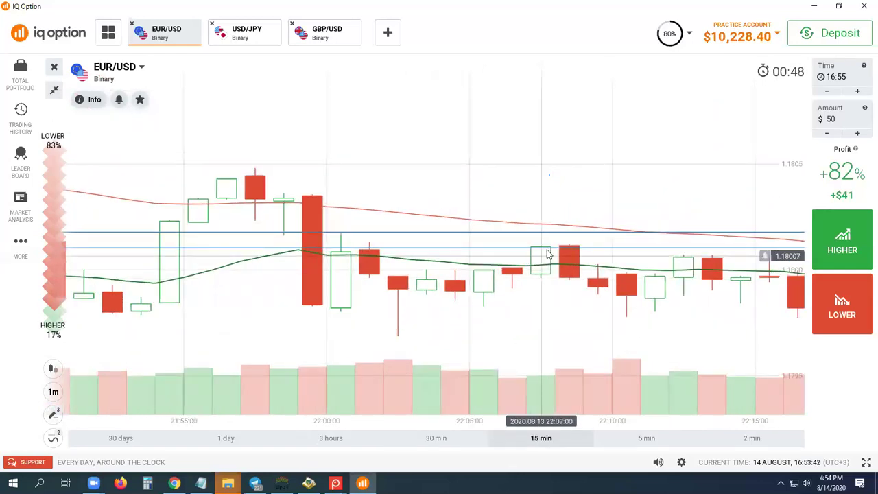
scroll(549, 253, down, 1)
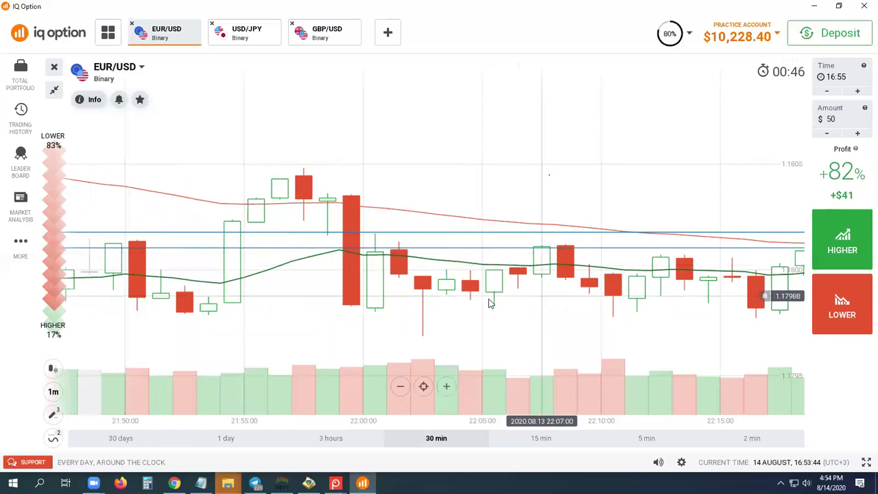
drag(486, 314, 367, 320)
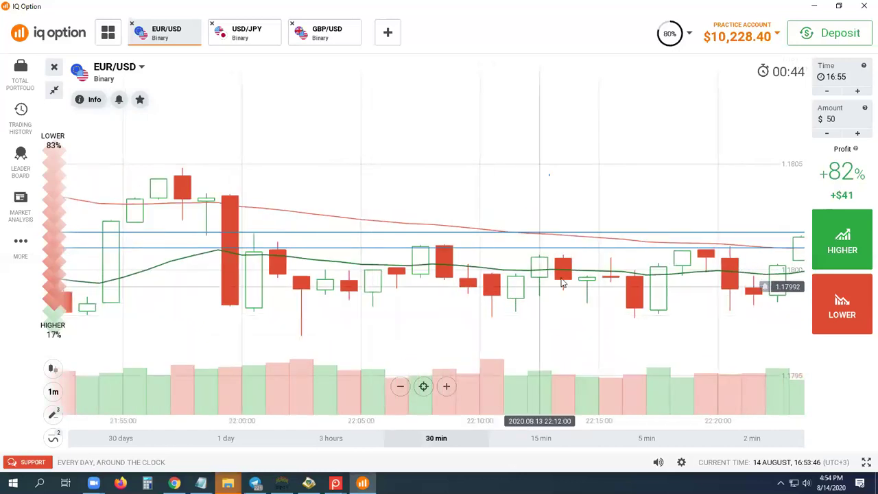
Move the lower line of the resistance pair to 1.18009, by the tops of the 22:07 and 22:08 candles
click(424, 249)
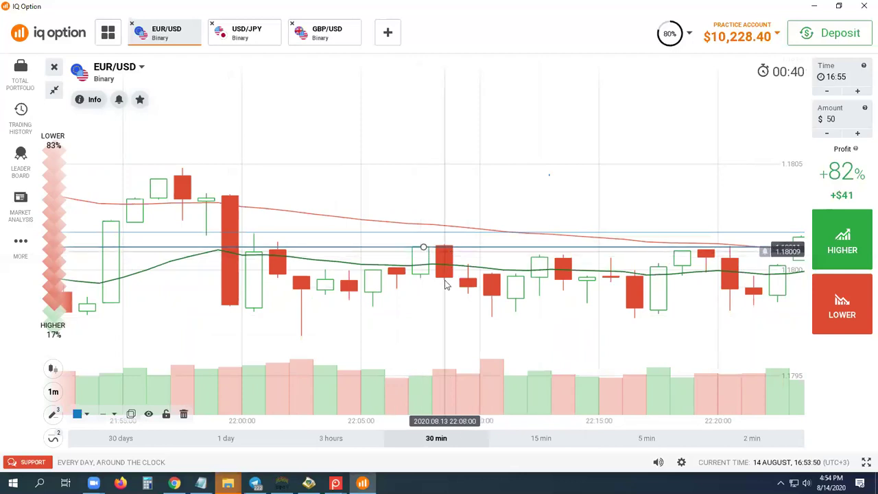
scroll(424, 250, down, 2)
drag(424, 250, 423, 251)
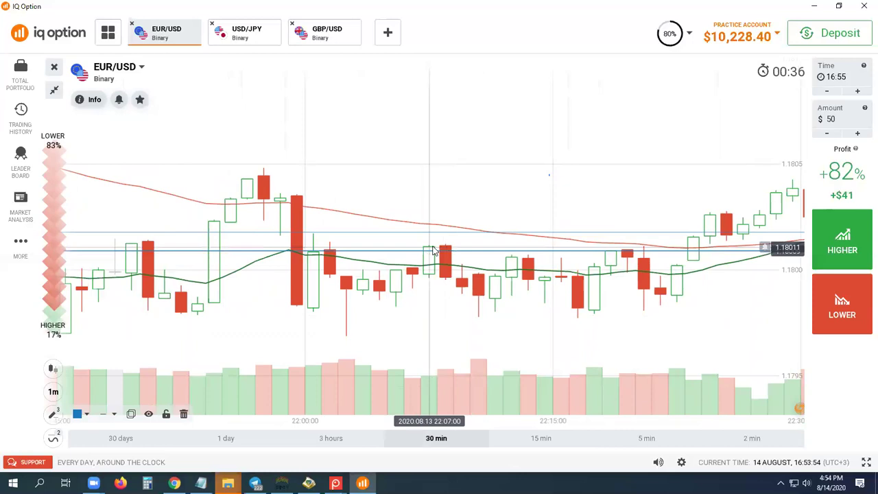
scroll(443, 274, up, 1)
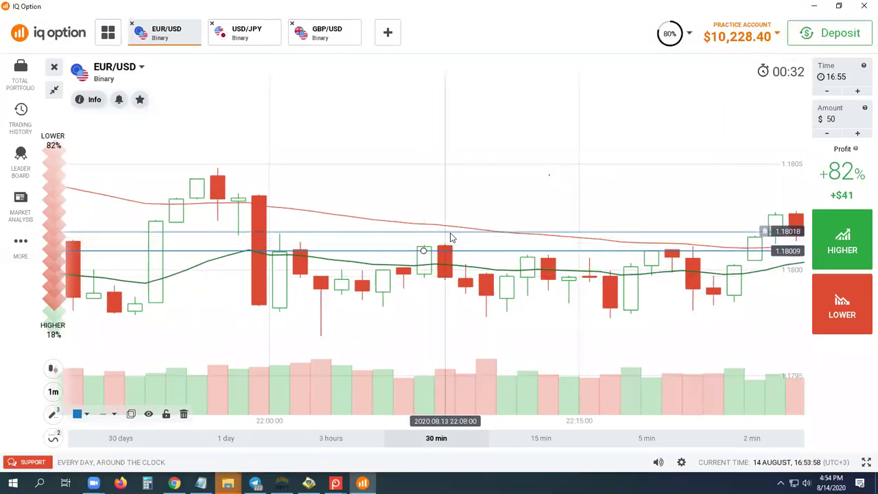
click(450, 323)
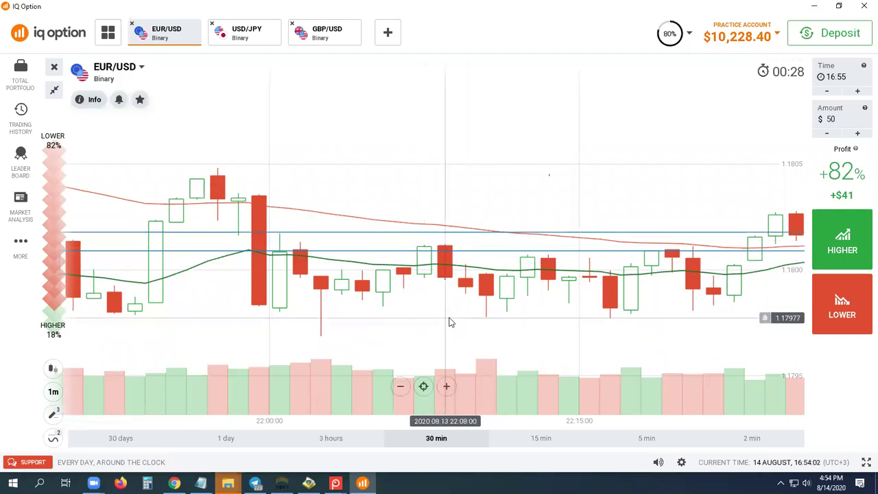
Move the lower resistance line down to 1.17981 under the candles near 22:16 and draw another horizontal line at 1.17978 along their wick lows
scroll(449, 323, down, 2)
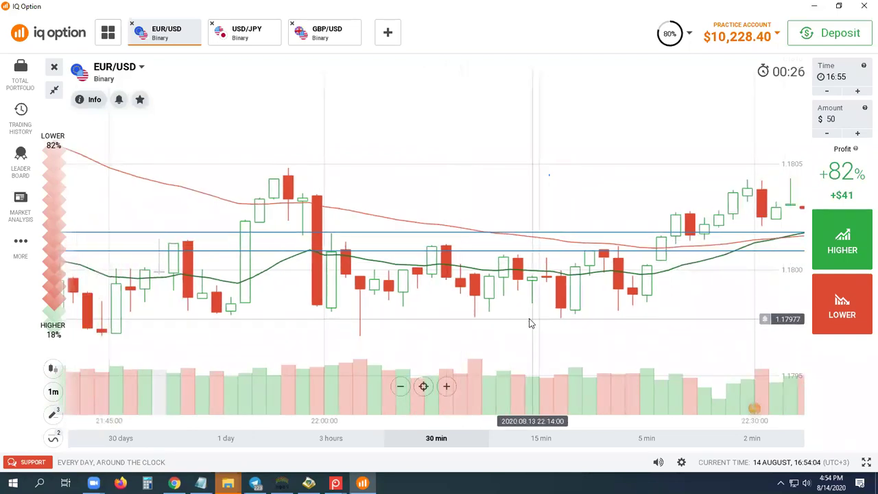
drag(530, 323, 512, 323)
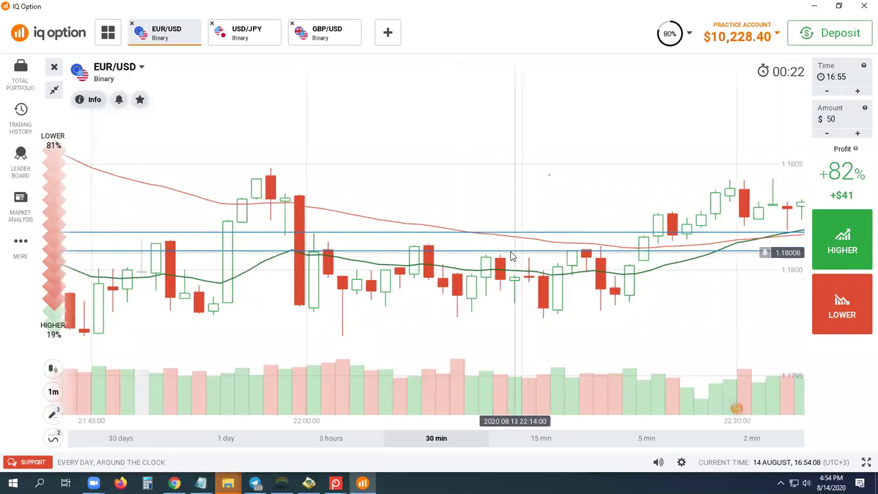
click(423, 251)
drag(449, 294, 472, 310)
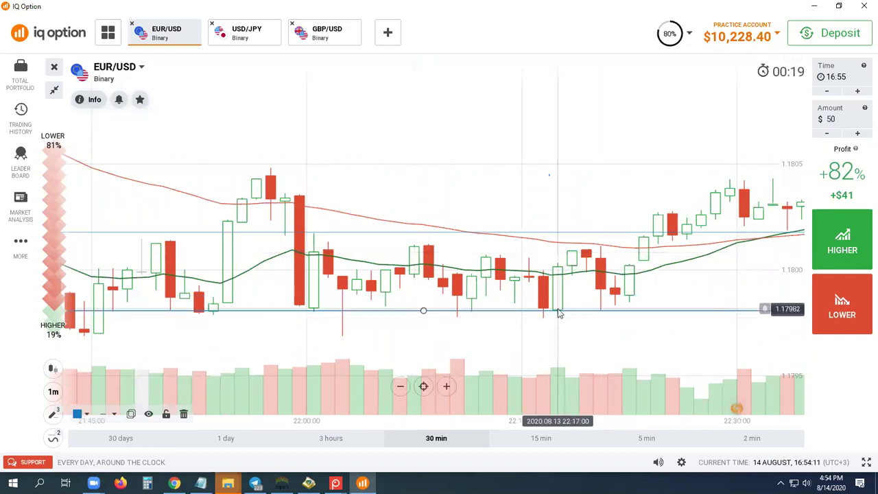
click(53, 413)
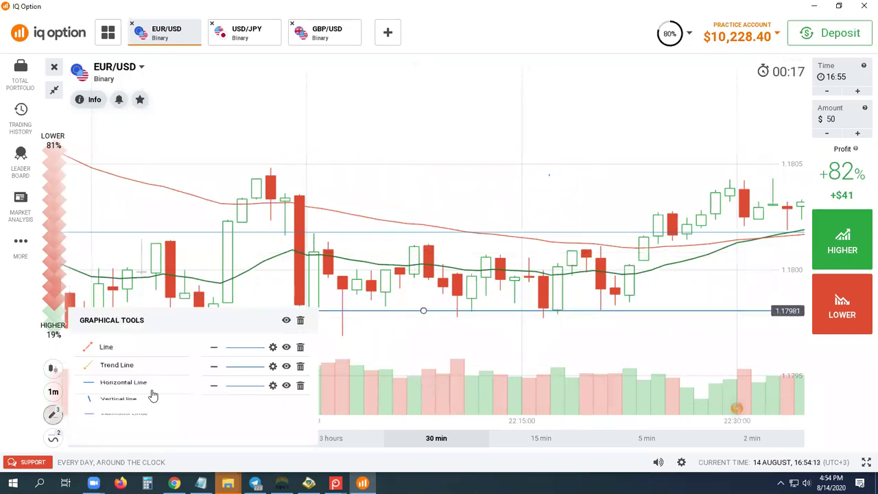
click(542, 317)
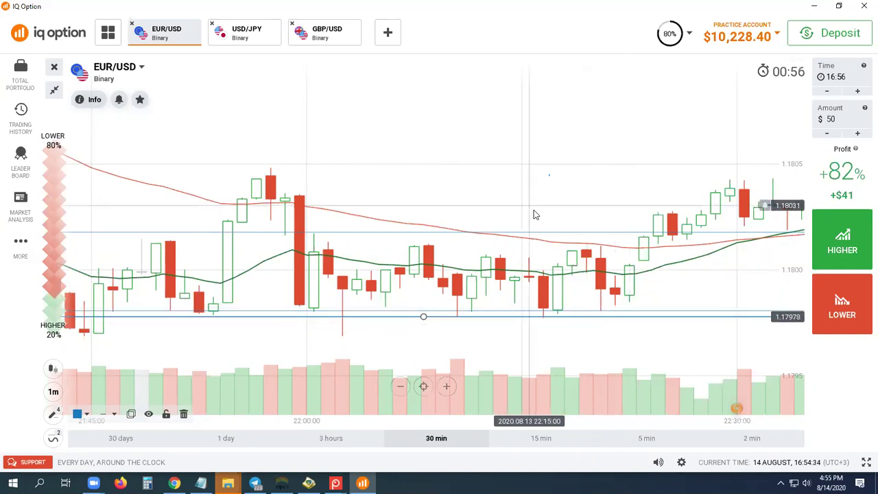
Draw a horizontal line near 1.18045 along the tops of the 22:41 and 22:42 candles
drag(533, 212, 293, 224)
drag(534, 306, 452, 298)
drag(587, 287, 506, 281)
scroll(506, 278, up, 2)
scroll(507, 277, up, 2)
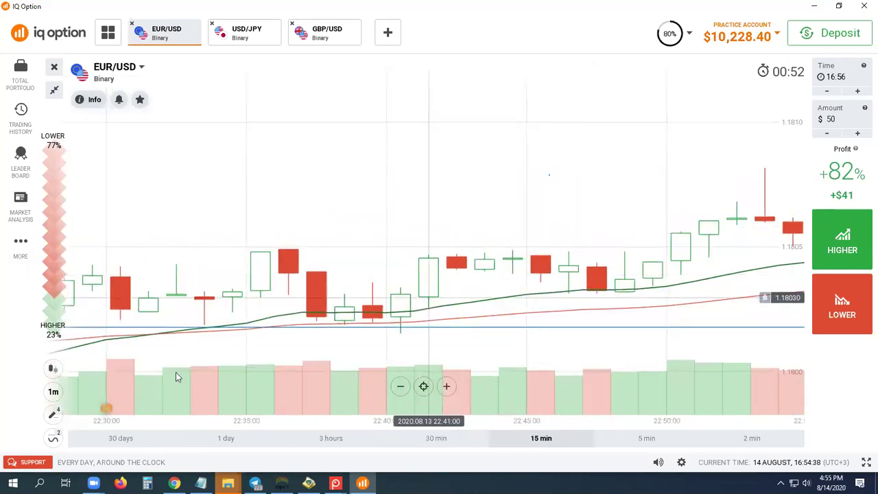
click(53, 414)
click(204, 364)
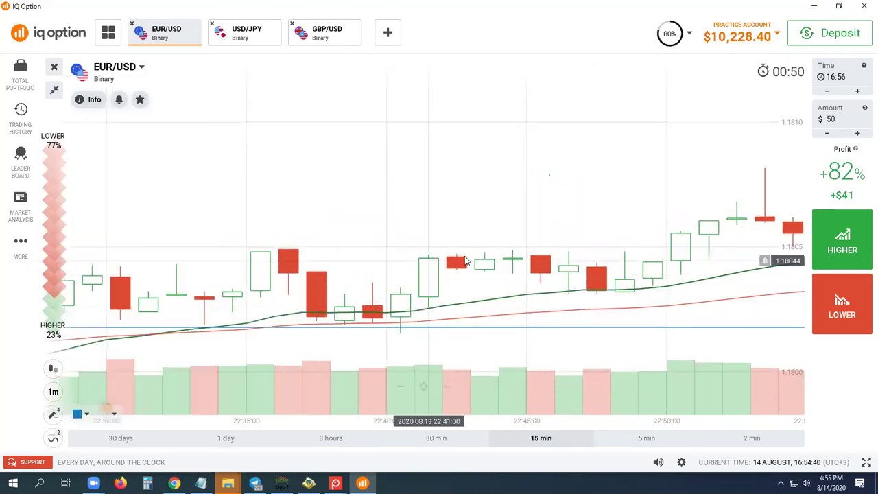
click(423, 257)
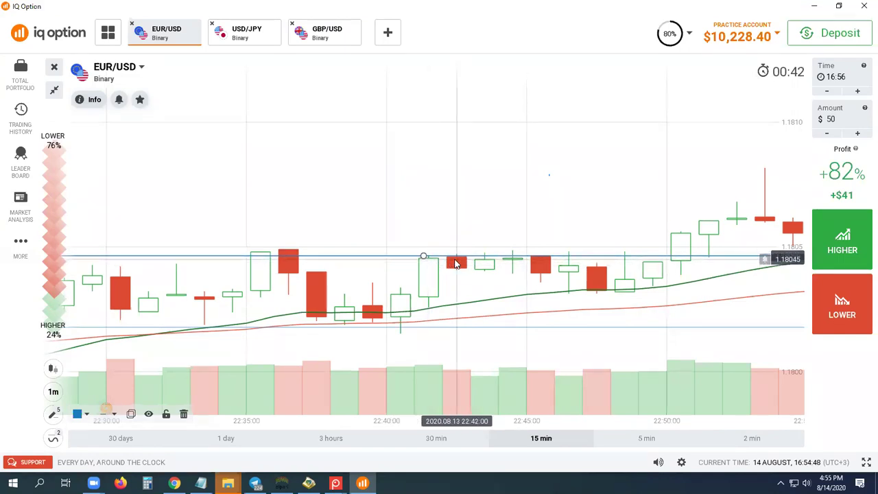
Draw a second horizontal line at 1.18047 along the wick top of the 22:42 candle, just above the existing resistance line
scroll(453, 240, up, 3)
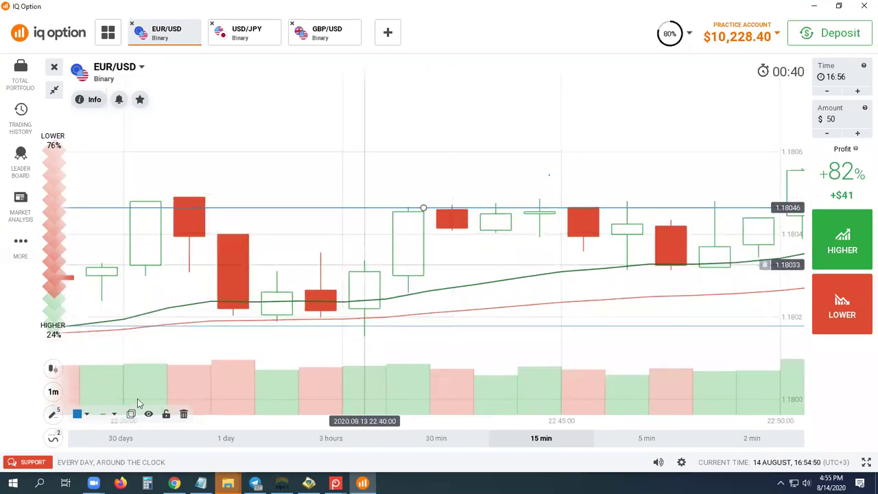
click(55, 414)
click(123, 385)
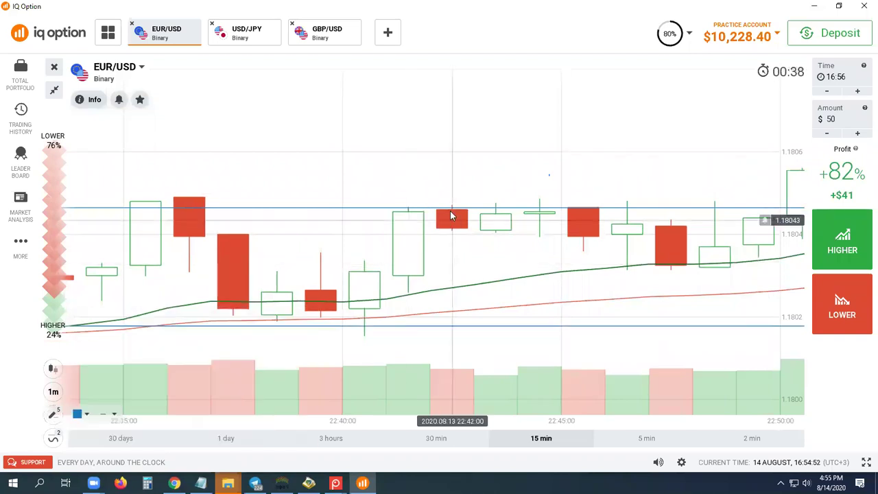
click(452, 207)
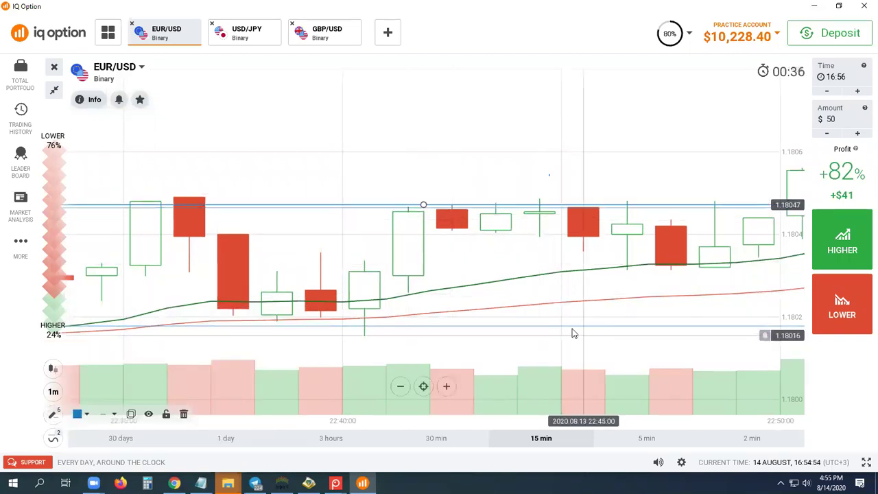
Examine how the candles between about 22:35 and 22:55 react to the pair of resistance lines near 1.18046
scroll(562, 309, down, 2)
drag(559, 257, 528, 277)
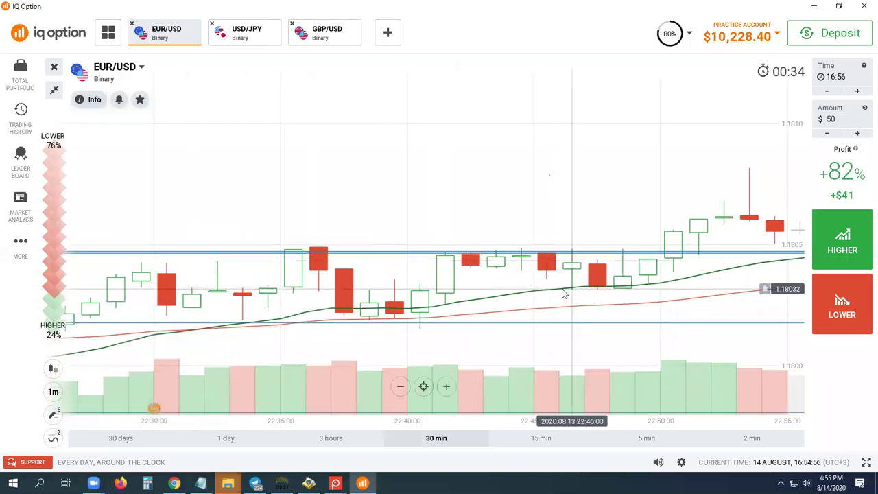
scroll(523, 270, up, 1)
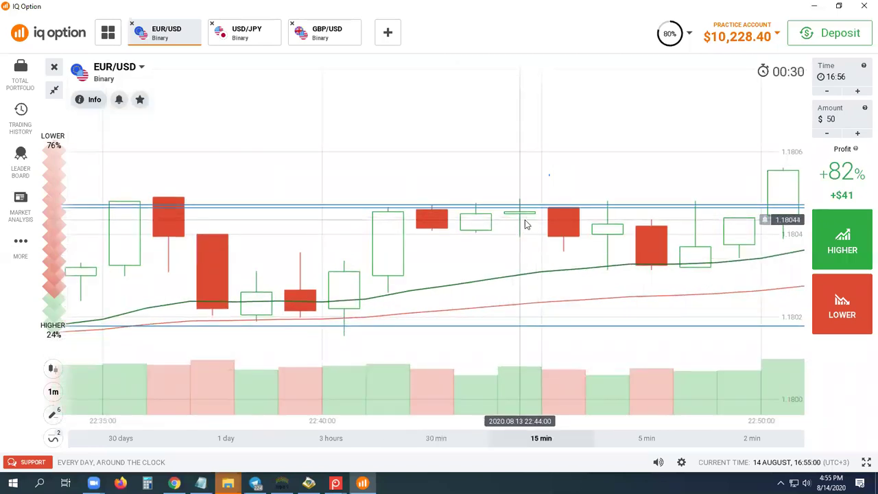
scroll(530, 258, down, 1)
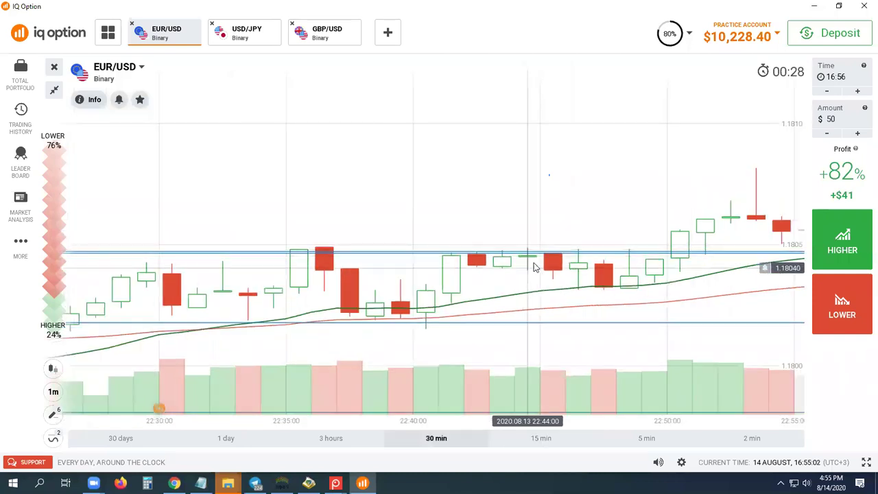
scroll(532, 269, up, 2)
scroll(531, 218, up, 1)
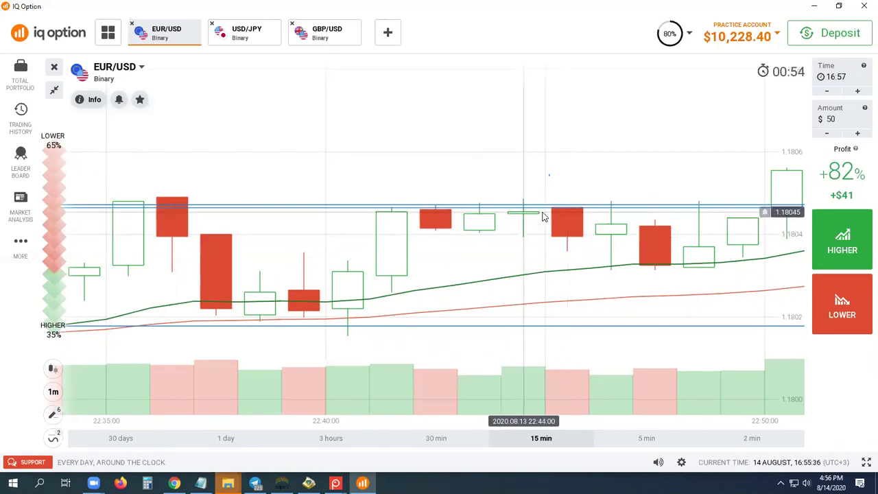
drag(543, 220, 411, 241)
drag(559, 237, 370, 221)
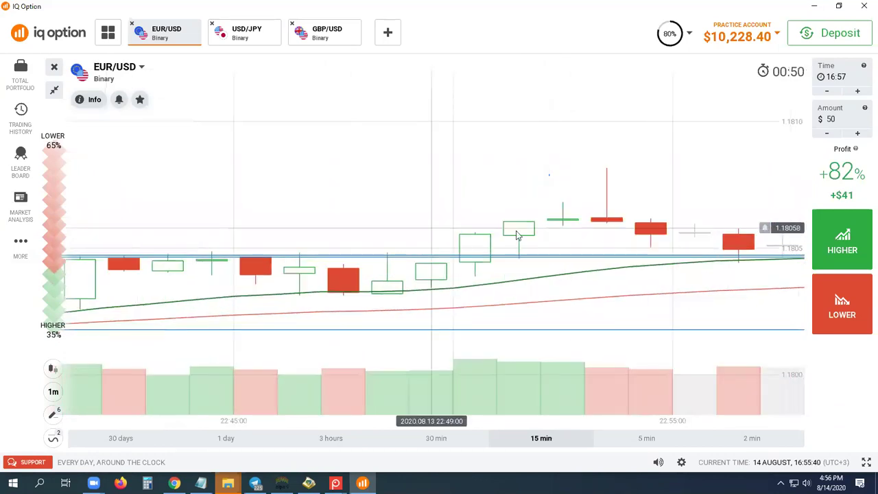
Examine the price trend against the two moving averages from the 22:50 breakout to shortly after midnight on 14 August
scroll(516, 231, down, 4)
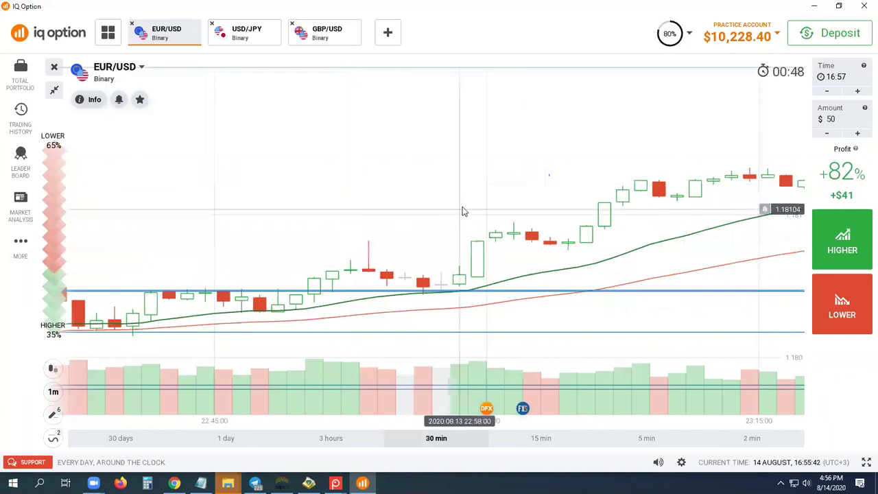
scroll(463, 208, up, 3)
scroll(462, 208, down, 4)
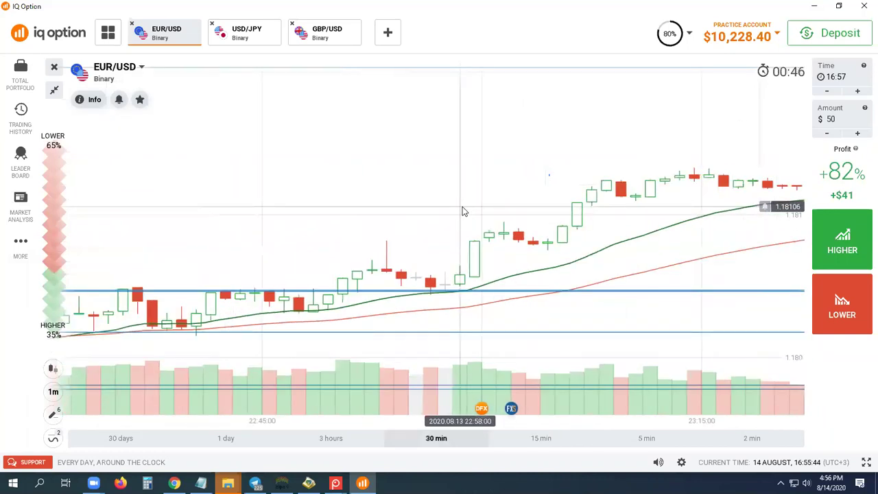
scroll(463, 207, down, 3)
drag(462, 192, 372, 206)
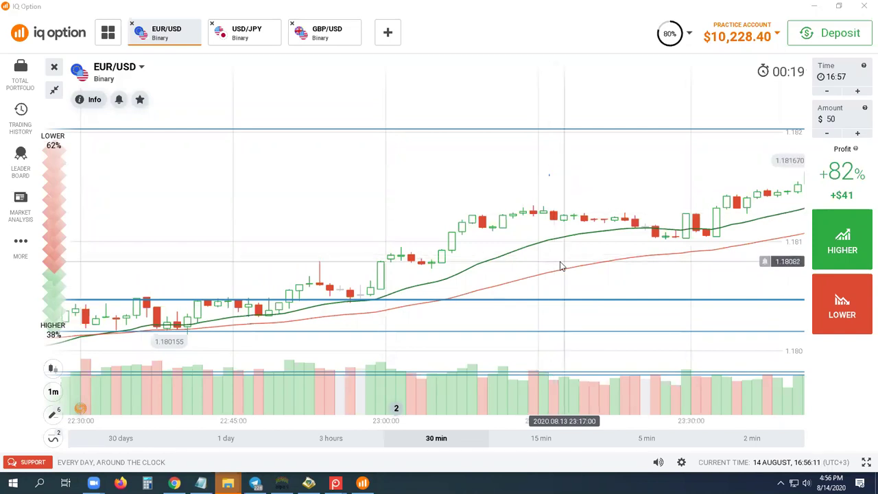
drag(594, 249, 529, 280)
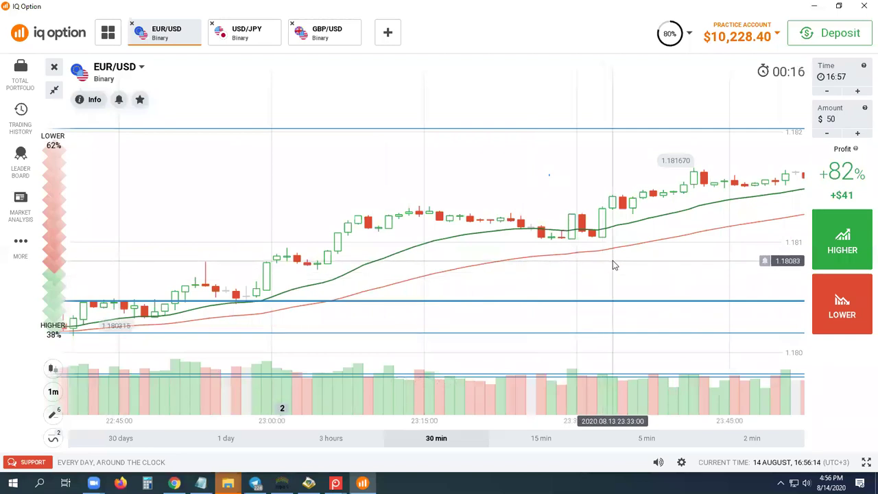
scroll(616, 266, down, 6)
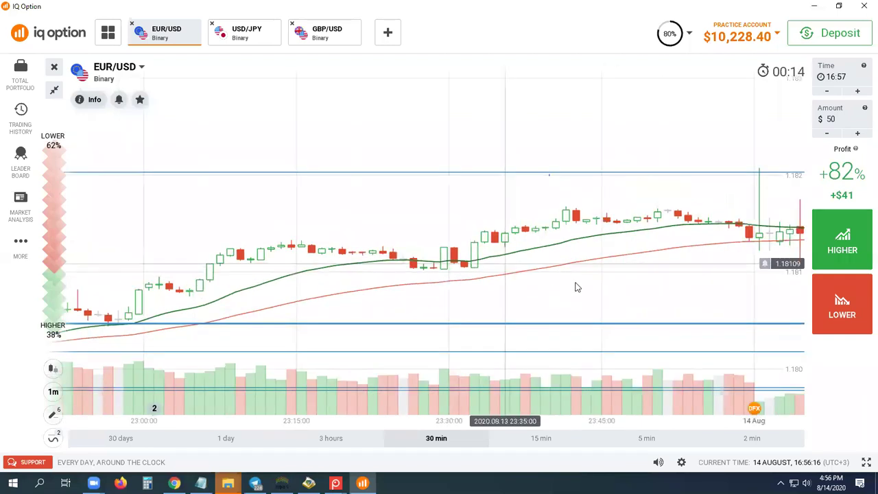
scroll(559, 296, up, 3)
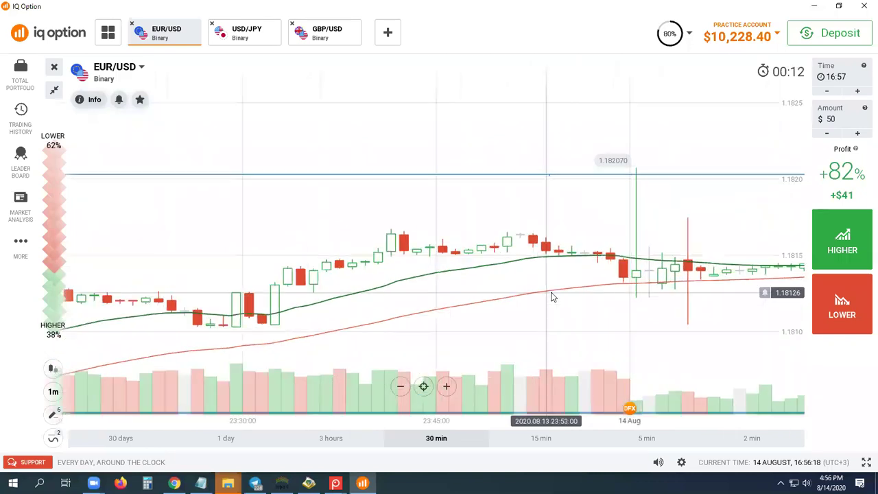
scroll(553, 297, down, 4)
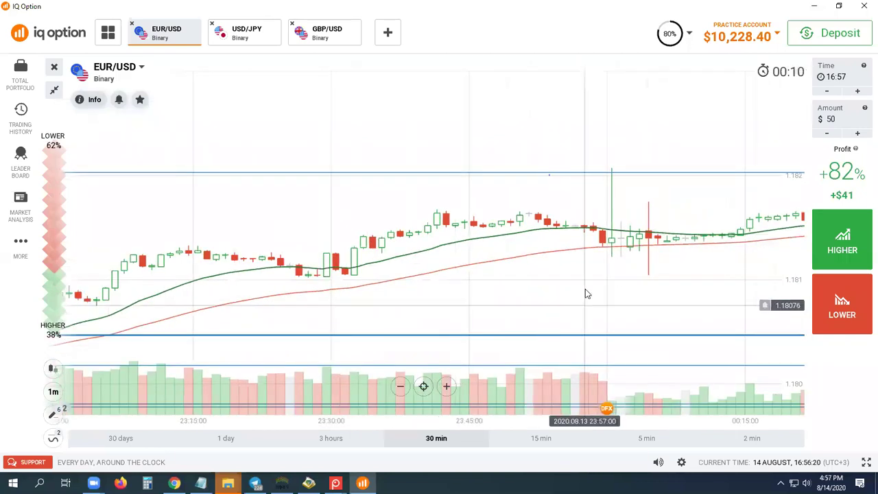
scroll(553, 298, up, 7)
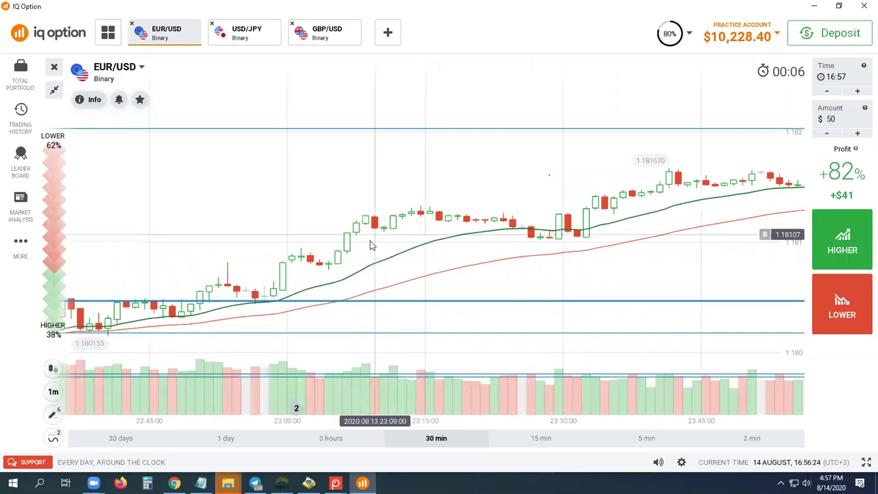
scroll(451, 266, up, 3)
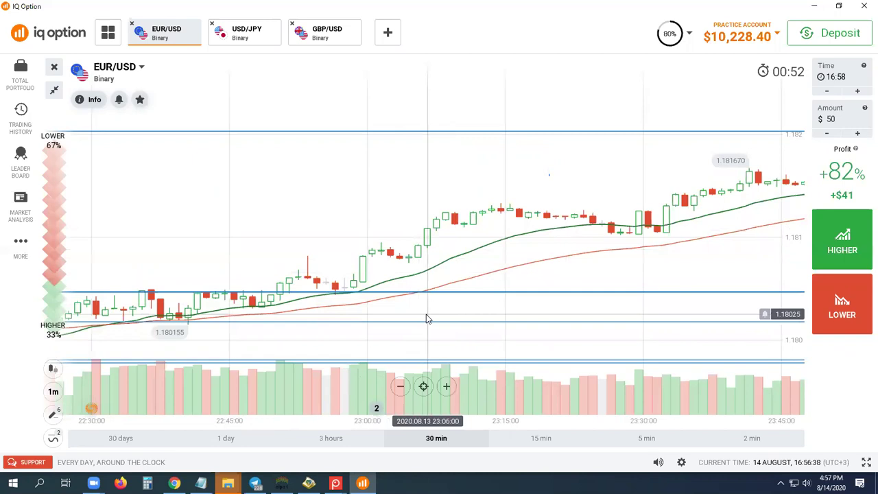
Draw a horizontal line at 1.18184 along the tops of the candles just before 02:18 on 14 August
drag(543, 279, 106, 226)
drag(495, 302, 320, 279)
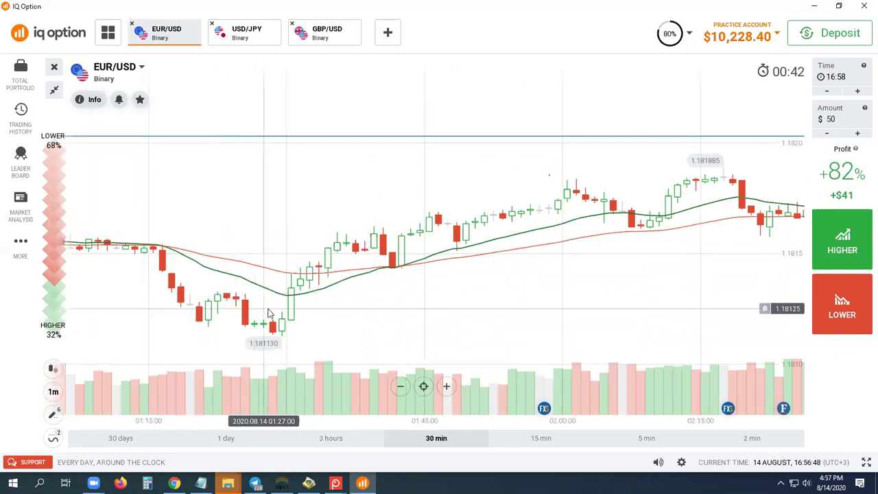
drag(459, 286, 346, 278)
scroll(368, 284, down, 5)
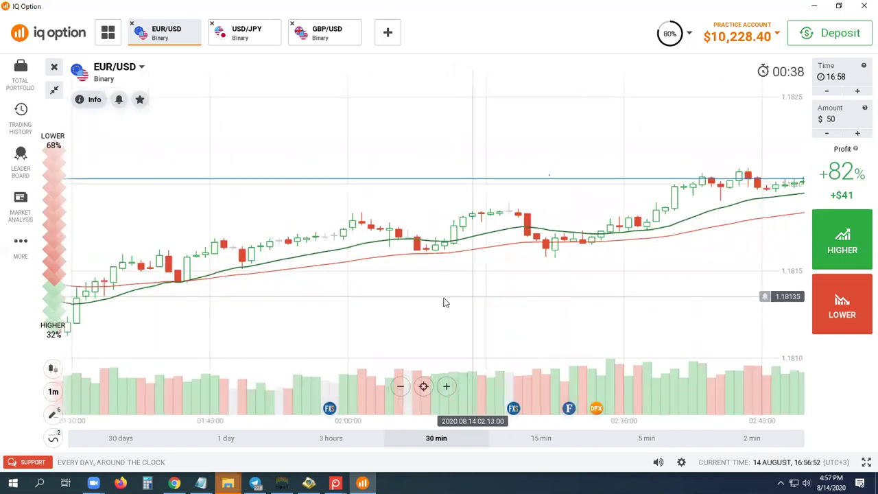
drag(462, 297, 375, 293)
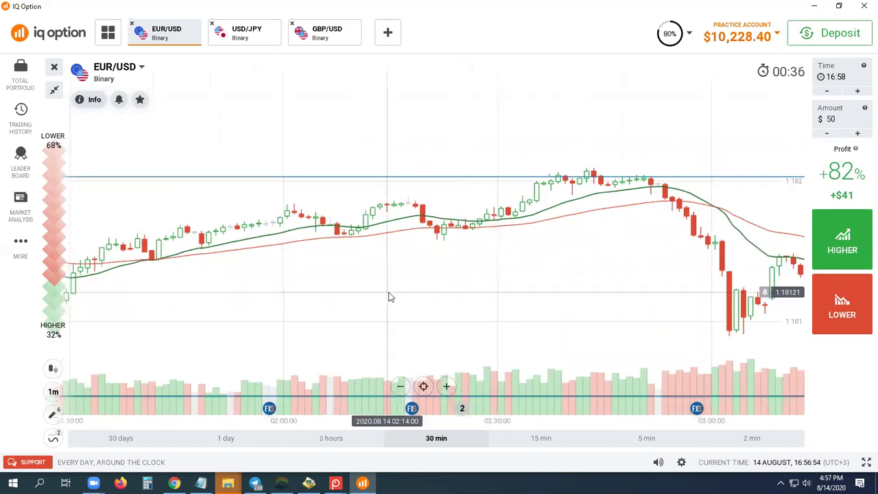
scroll(390, 292, up, 6)
click(52, 420)
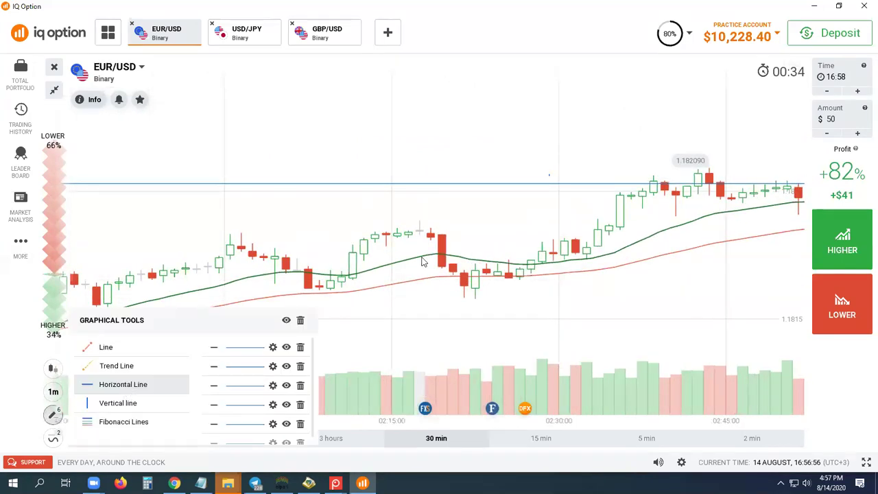
click(128, 395)
click(424, 231)
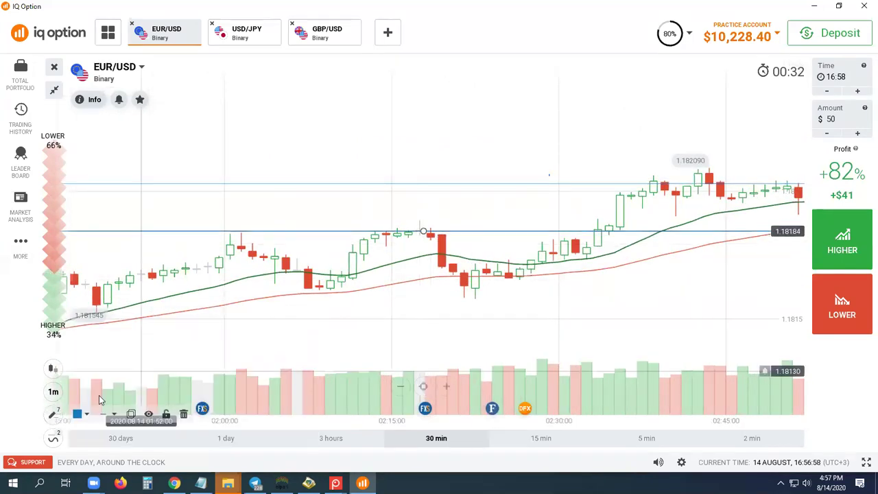
Draw another horizontal line at 1.18189 along the wick top of the 02:17 candle
click(53, 420)
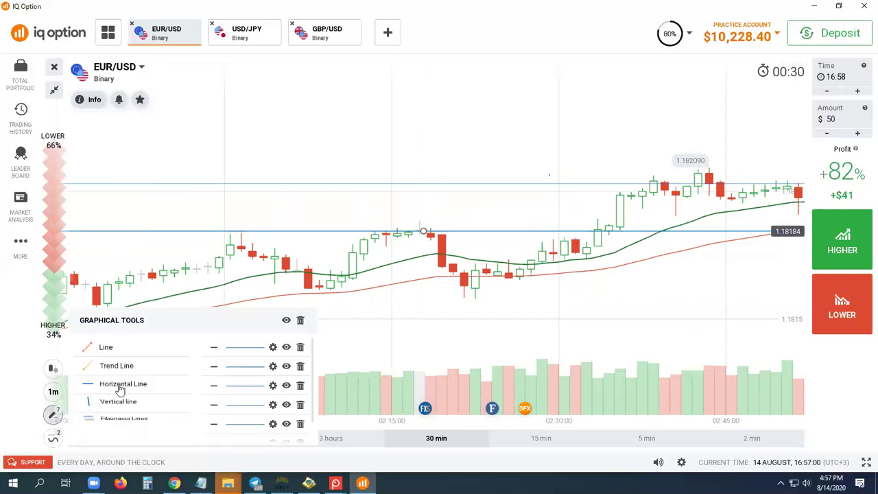
click(123, 384)
click(423, 222)
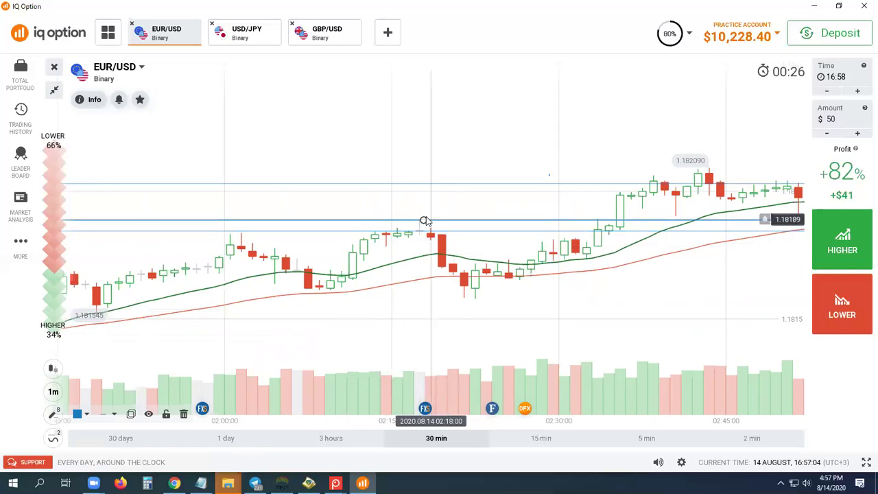
Examine how the candles between about 02:15 and 02:50 react to the pair of lines at 1.18184 and 1.18189
scroll(422, 245, up, 1)
scroll(422, 247, up, 1)
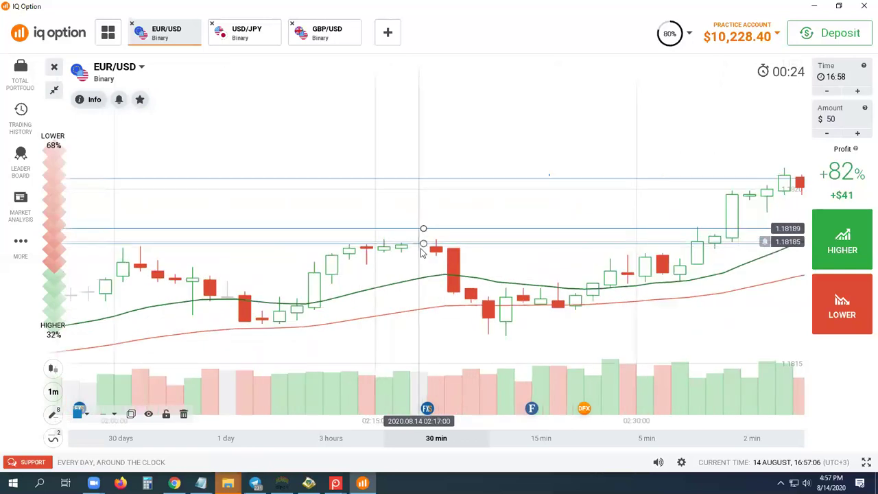
scroll(485, 256, up, 1)
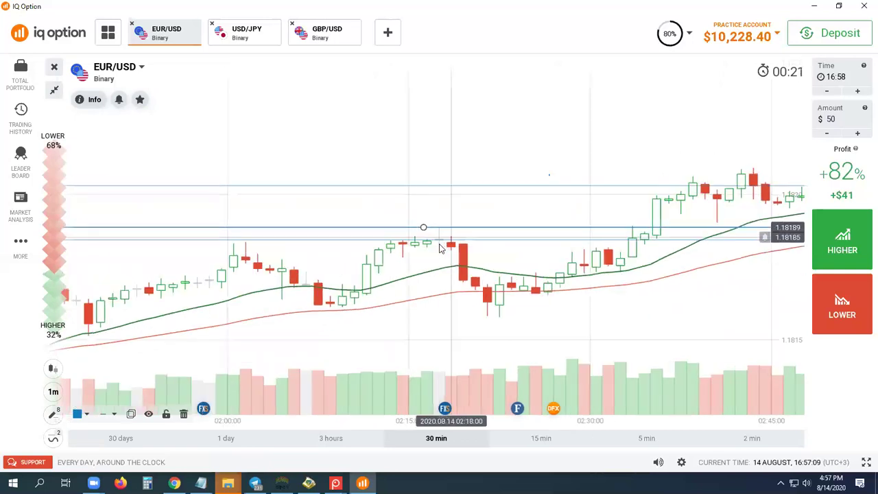
scroll(473, 255, up, 1)
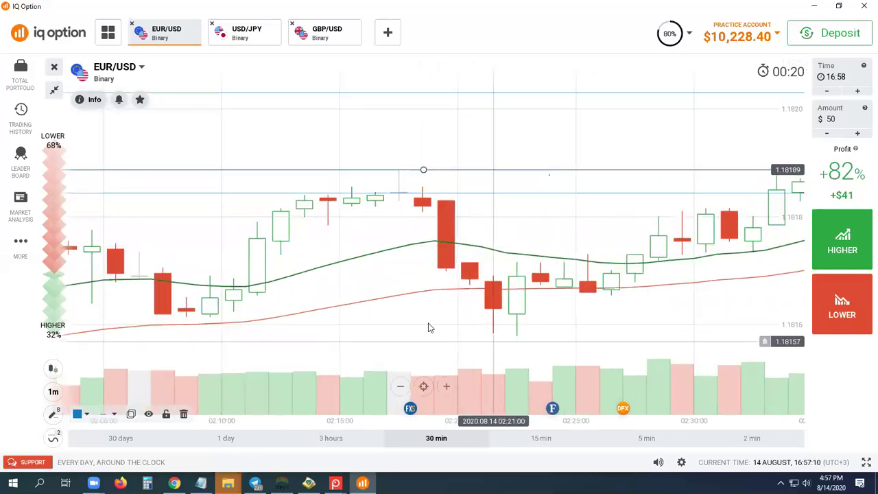
drag(429, 324, 311, 320)
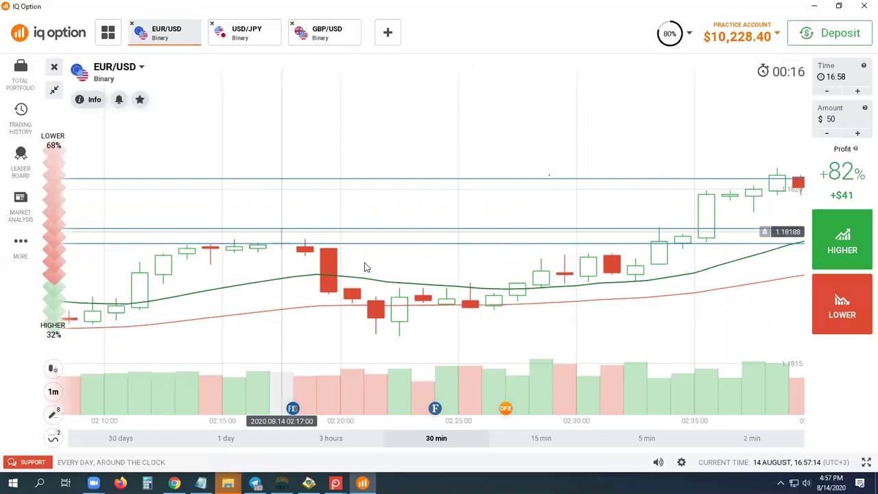
scroll(362, 254, down, 2)
scroll(362, 252, down, 2)
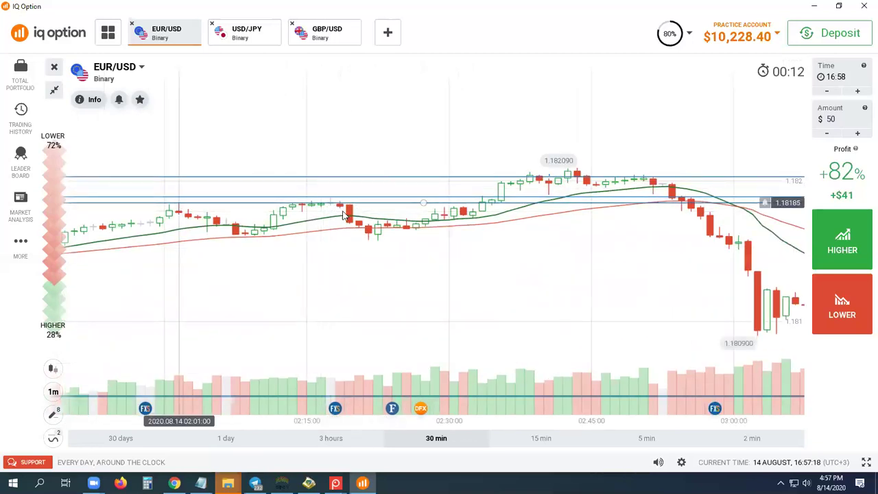
scroll(460, 243, up, 3)
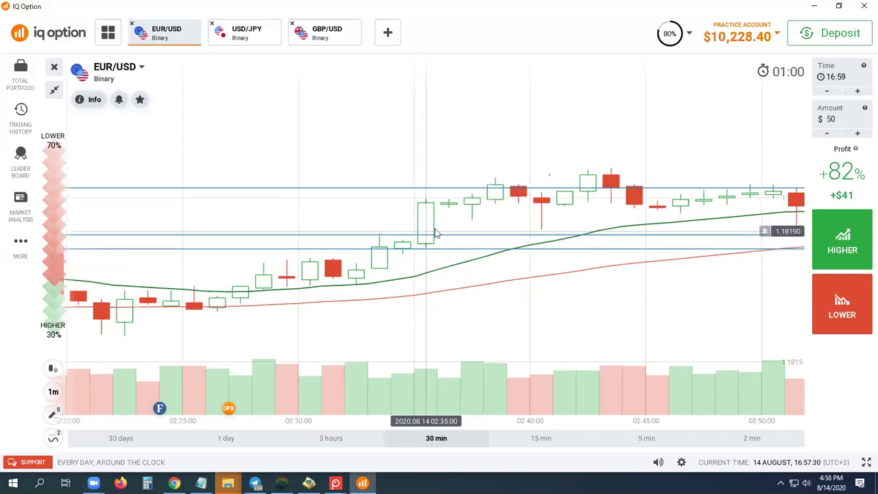
Review the price action from about 04:00 on 14 August back to 23:00 on 13 August against the drawn levels
scroll(504, 308, down, 5)
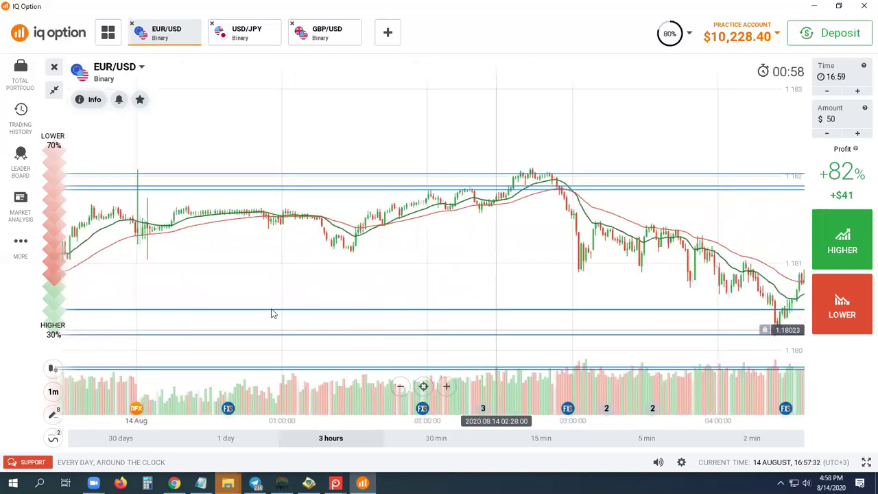
scroll(441, 303, up, 2)
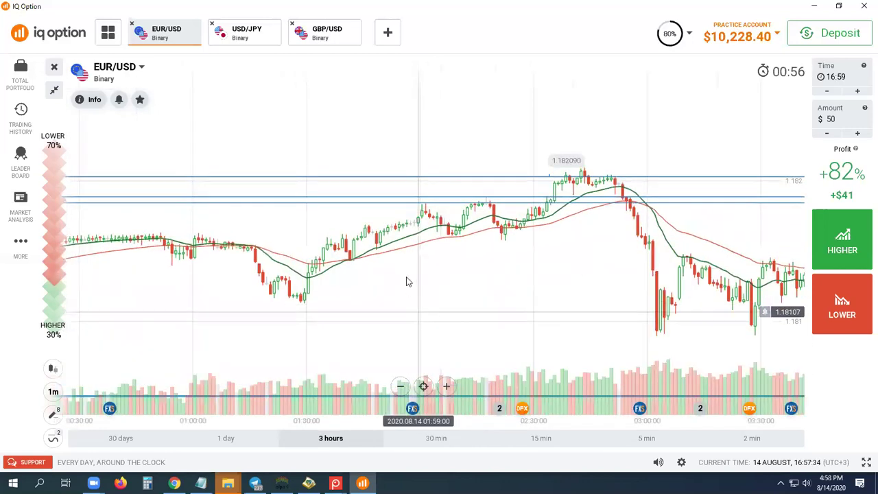
scroll(406, 287, down, 2)
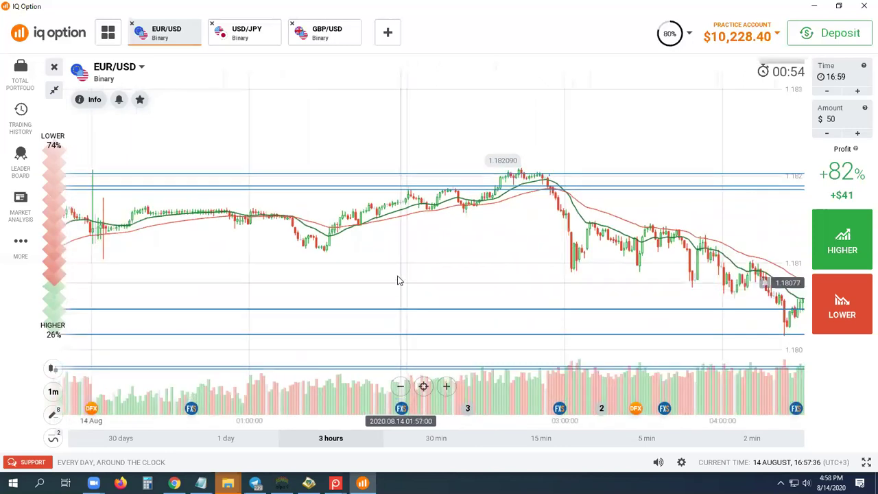
scroll(398, 281, up, 2)
drag(383, 278, 623, 240)
scroll(349, 274, up, 3)
drag(234, 277, 472, 281)
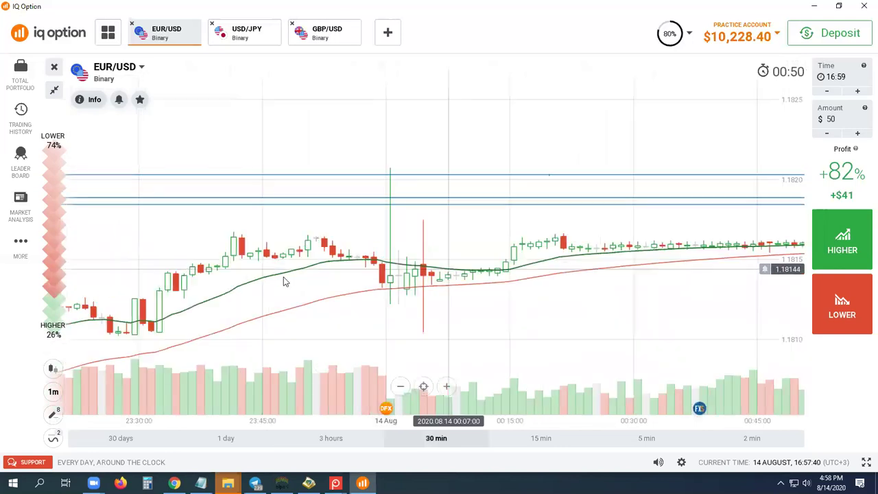
scroll(446, 275, down, 4)
drag(359, 279, 435, 289)
scroll(502, 291, up, 4)
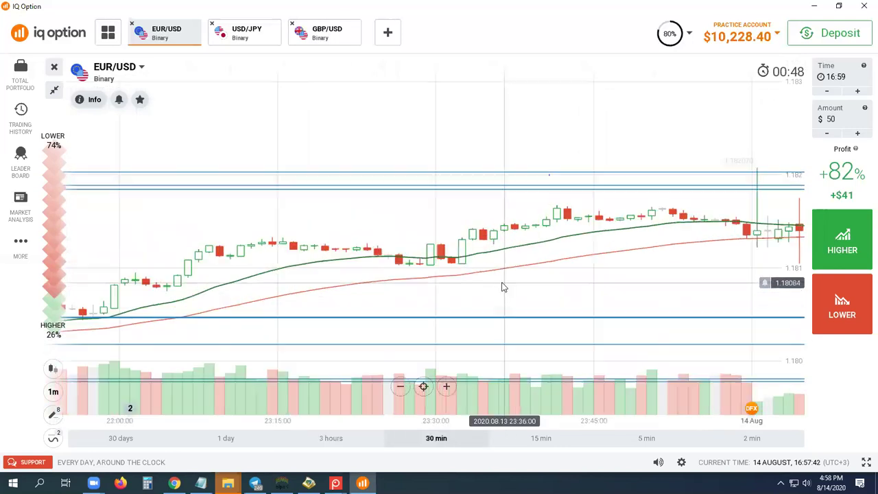
Draw a horizontal line at 1.18128 along the candle tops near 23:15 on 13 August and colour it dark purple
click(53, 414)
click(122, 385)
click(273, 250)
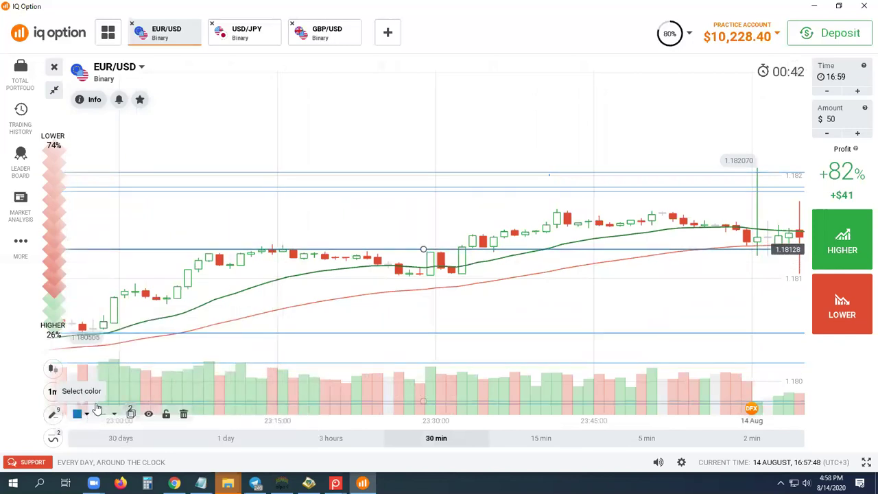
click(78, 414)
click(190, 317)
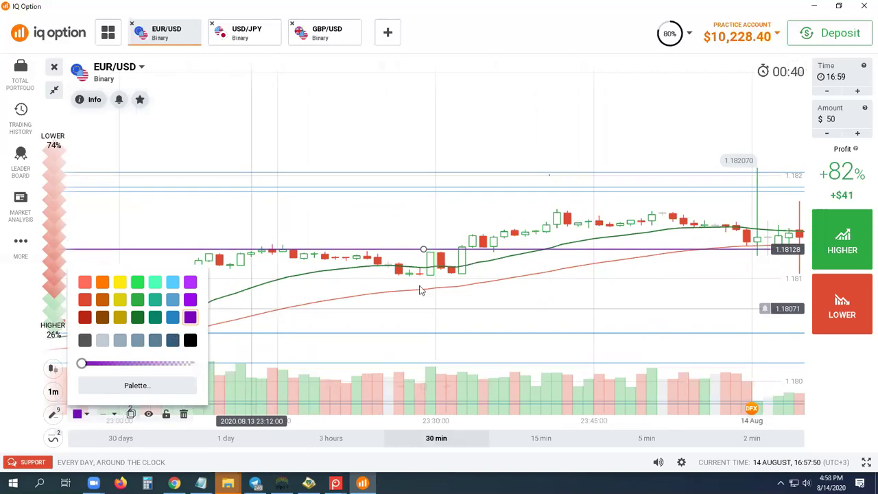
click(102, 377)
Draw another horizontal line at 1.18133 along the wick tops near 23:15 and colour it dark purple
click(52, 415)
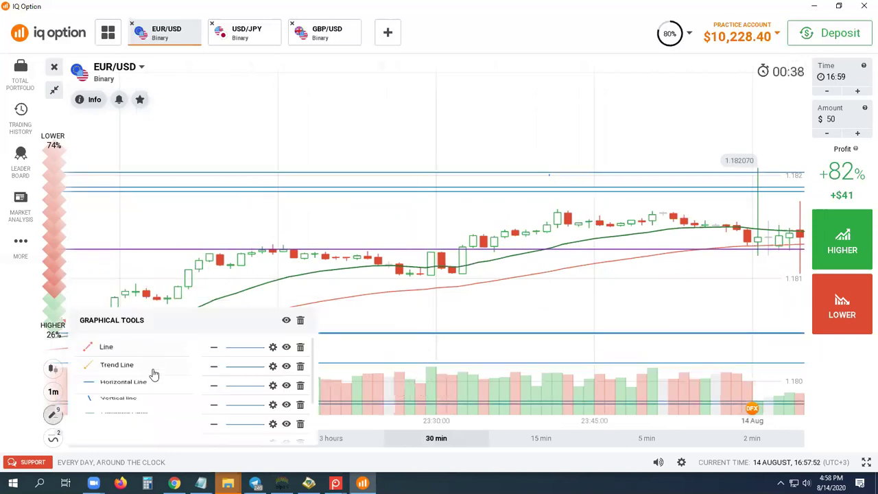
click(153, 384)
click(291, 245)
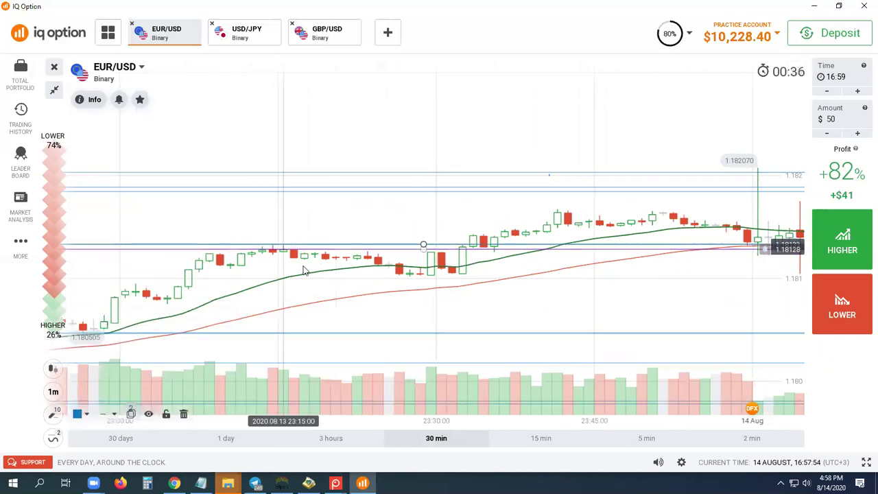
click(85, 416)
click(190, 316)
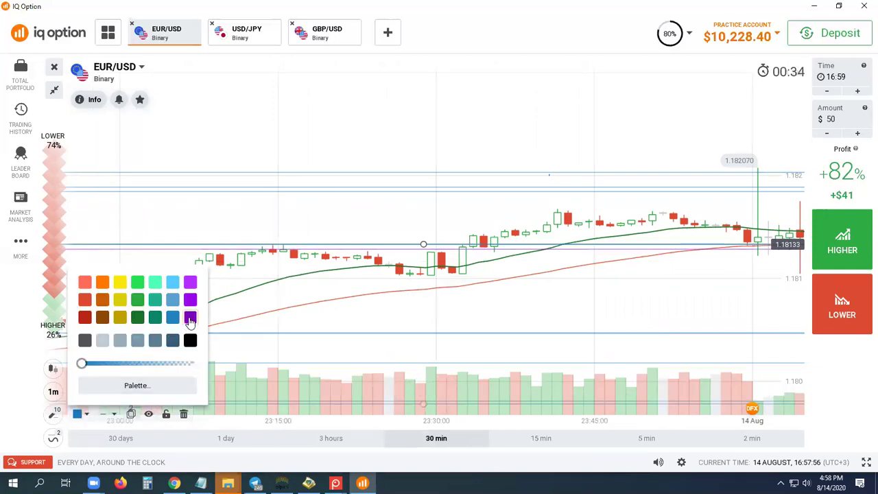
click(274, 246)
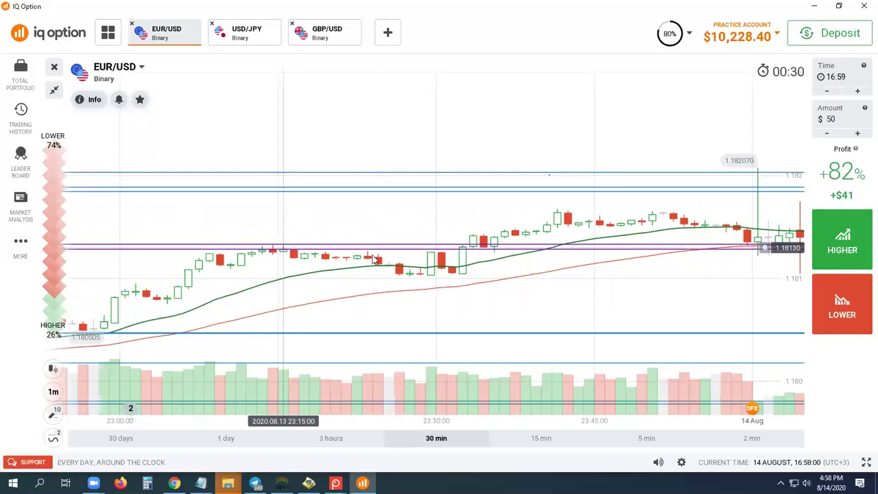
Examine how the candles between about 23:15 and 23:50 react to the two purple lines
scroll(480, 275, up, 3)
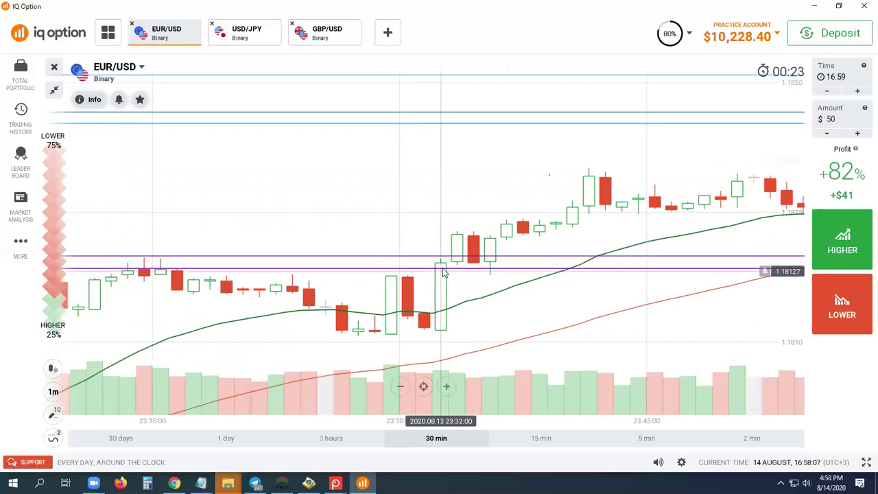
scroll(210, 264, down, 3)
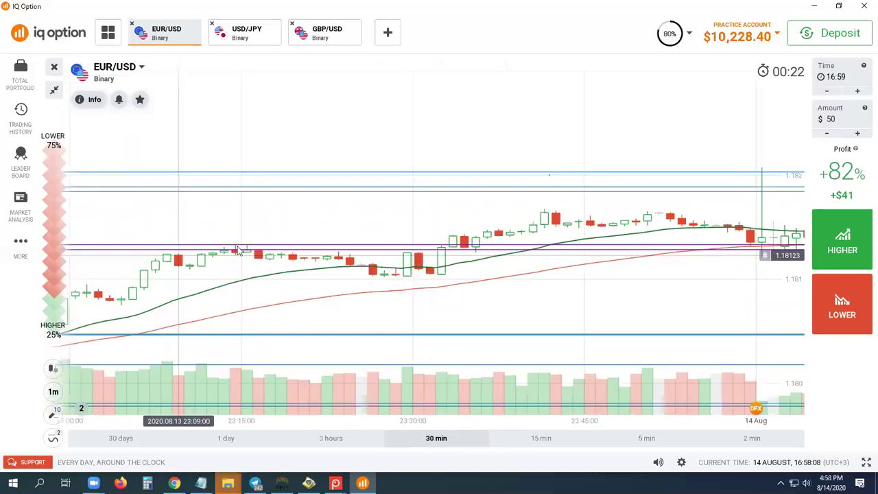
scroll(235, 249, up, 2)
scroll(528, 310, up, 3)
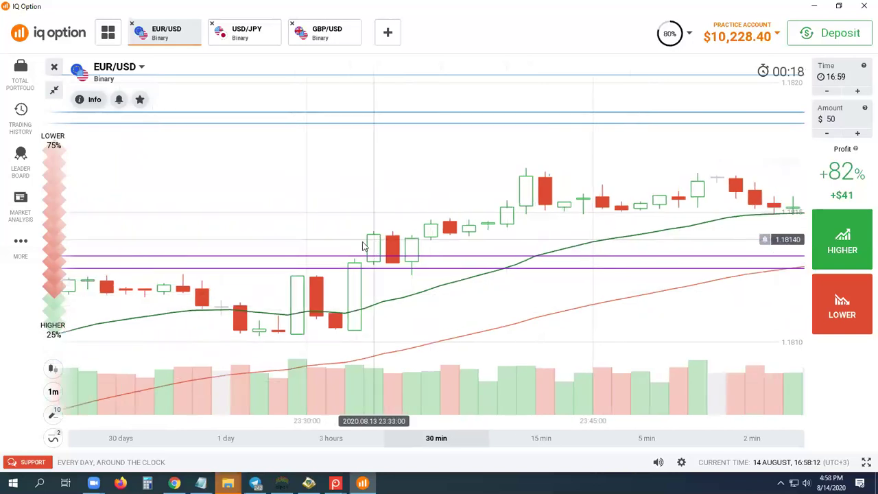
scroll(218, 252, down, 3)
scroll(390, 243, up, 2)
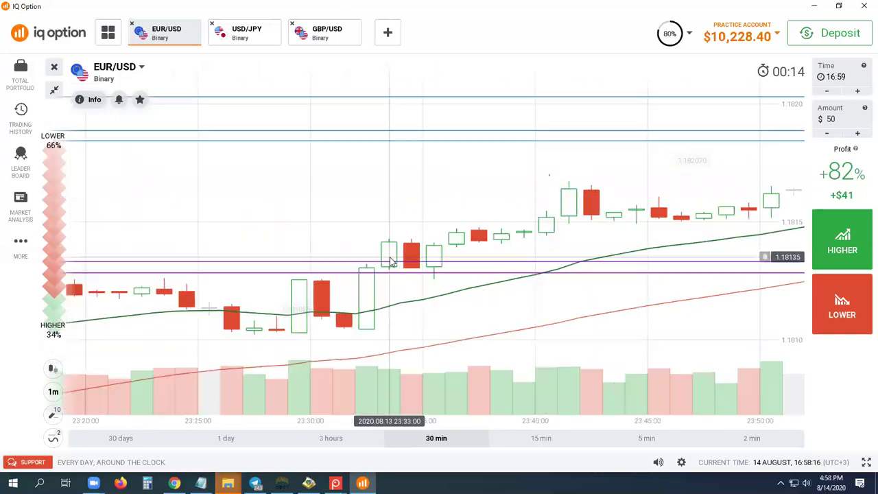
scroll(391, 274, up, 2)
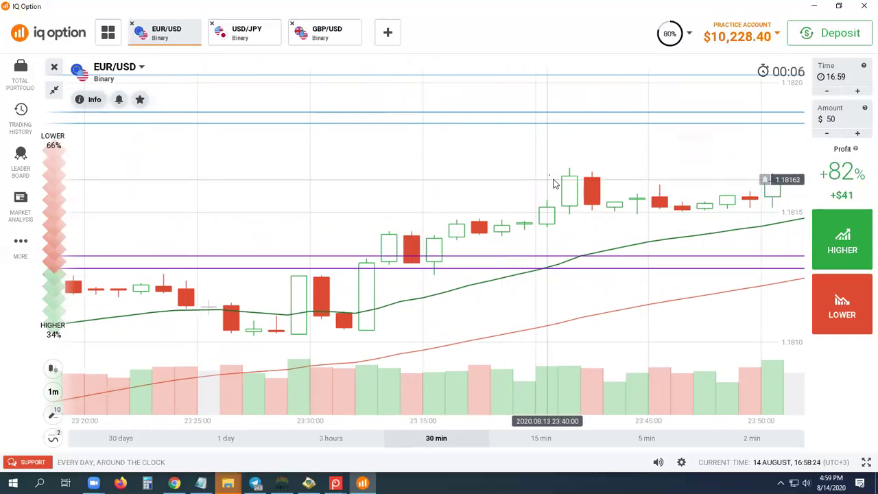
Delete all drawn lines from the chart
scroll(554, 182, down, 4)
drag(157, 284, 450, 280)
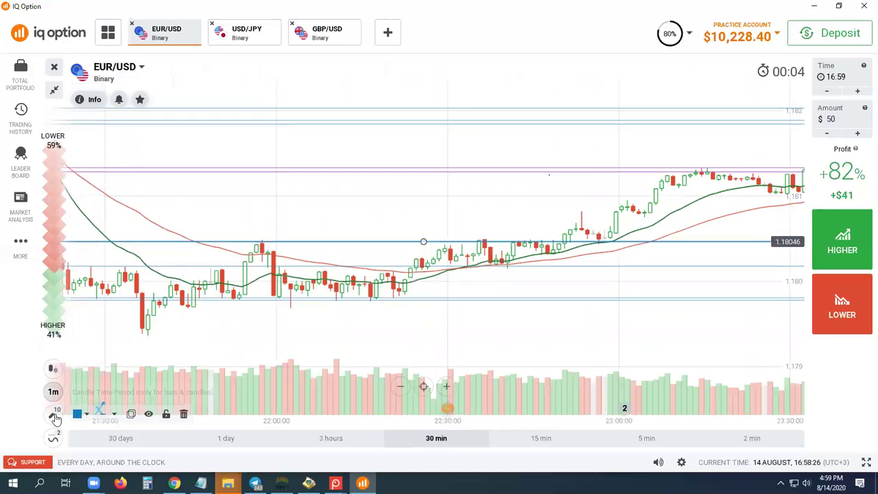
click(54, 416)
click(300, 320)
Draw a horizontal line at 1.17990 along the candle lows near 21:24 on 13 August
drag(329, 292, 461, 288)
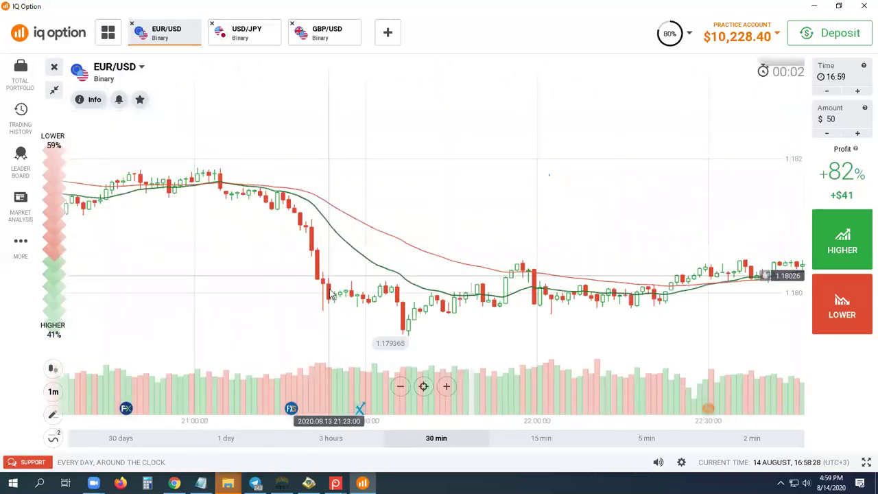
scroll(378, 311, up, 3)
scroll(386, 329, up, 2)
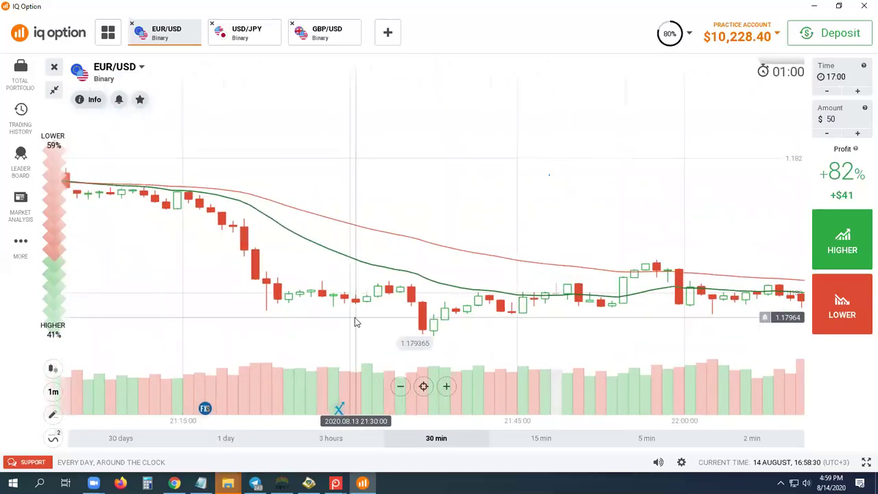
scroll(356, 322, up, 1)
click(52, 415)
click(118, 386)
click(278, 296)
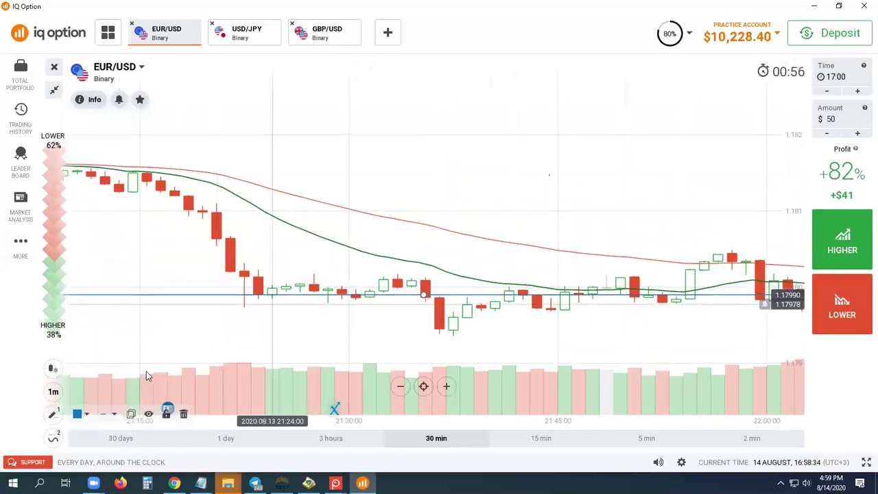
Draw another horizontal line at 1.17974 along the wick low just before 21:23
click(53, 414)
click(123, 388)
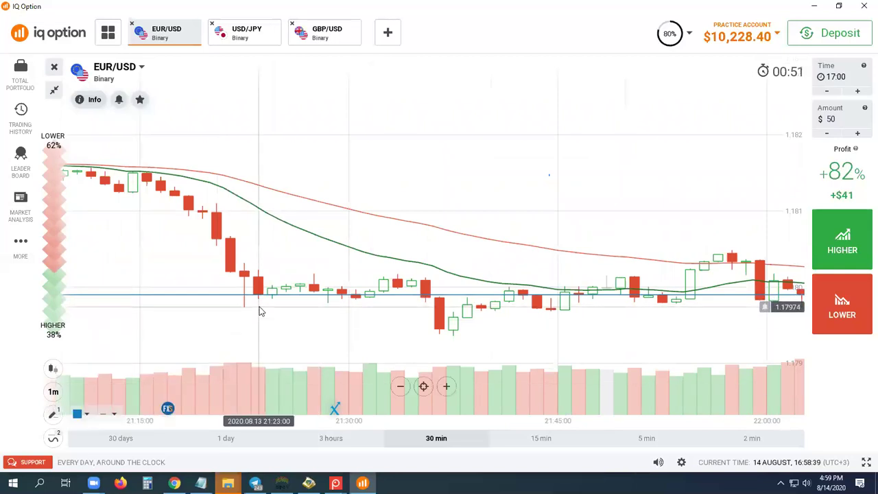
click(333, 314)
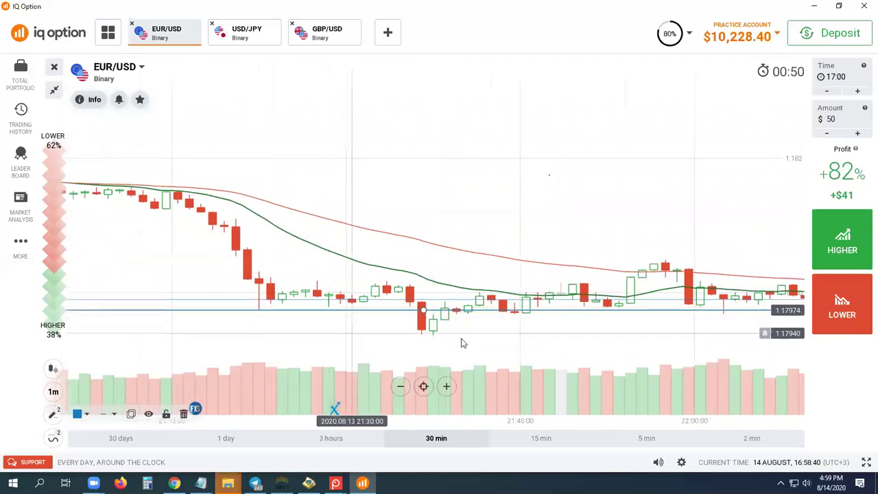
Lower the upper of the two lines to 1.17986 and examine how the candles from about 21:25 to 22:30 react to the pair
scroll(462, 343, up, 2)
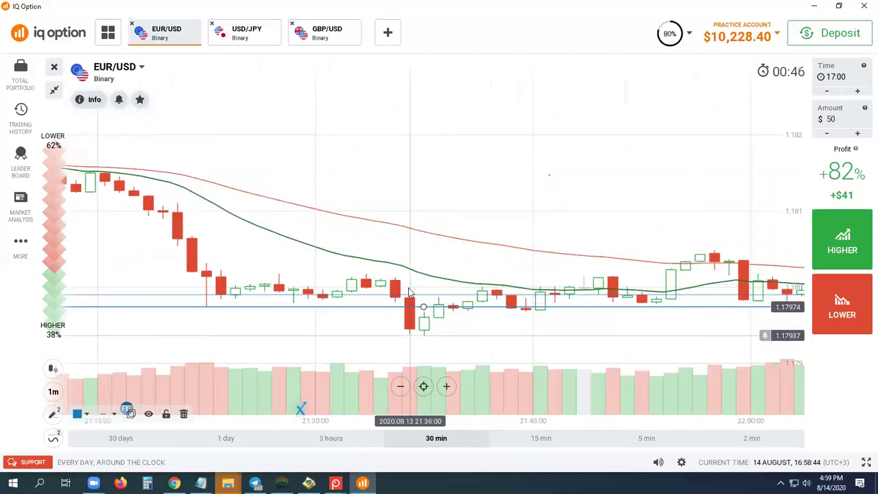
scroll(409, 291, down, 2)
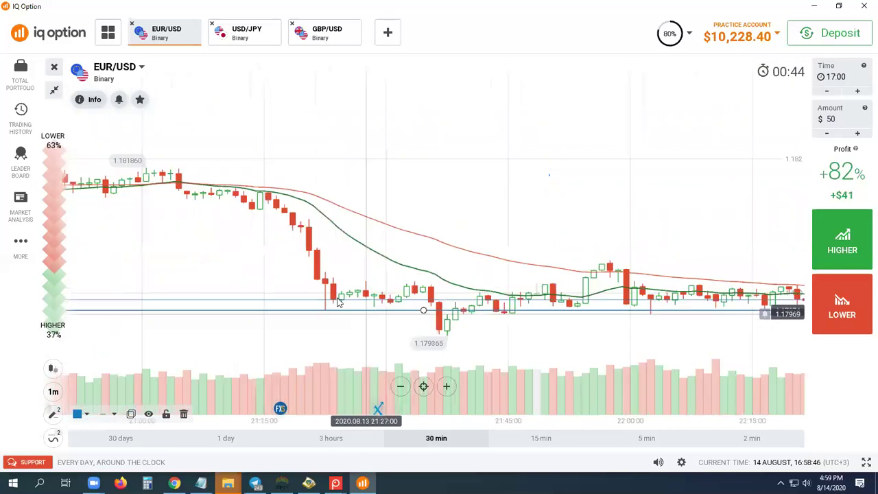
scroll(402, 306, up, 1)
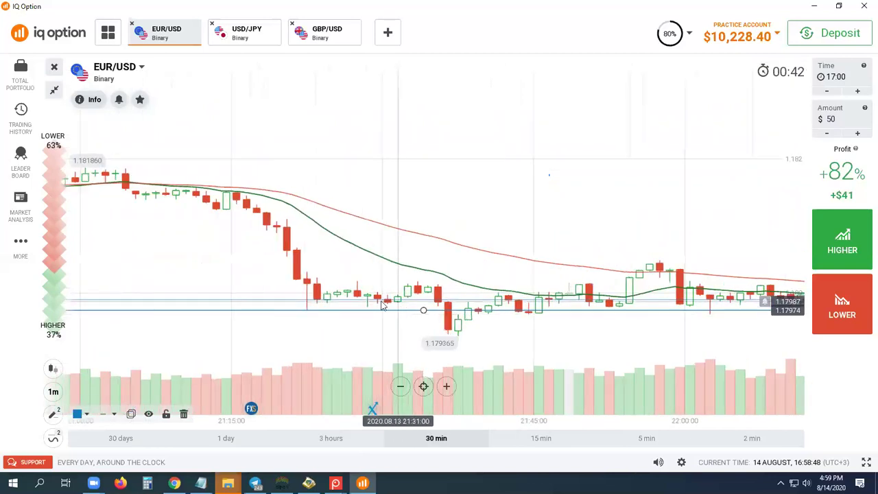
scroll(385, 307, up, 1)
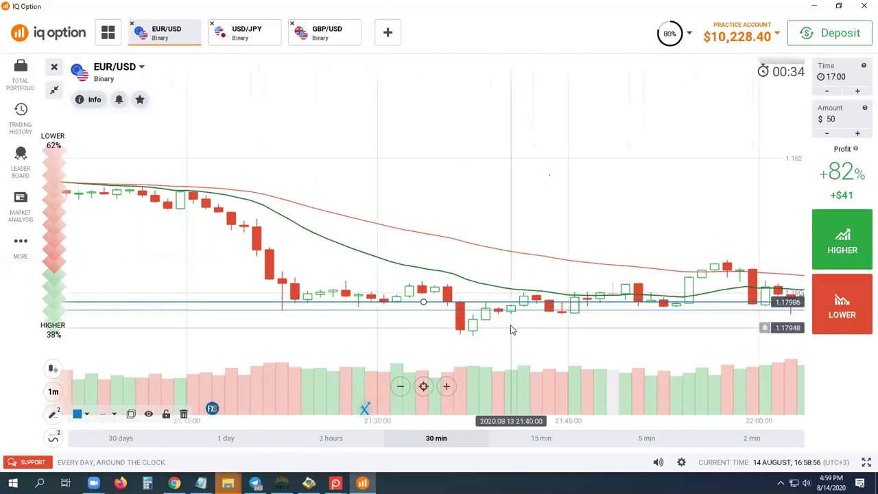
scroll(512, 326, up, 3)
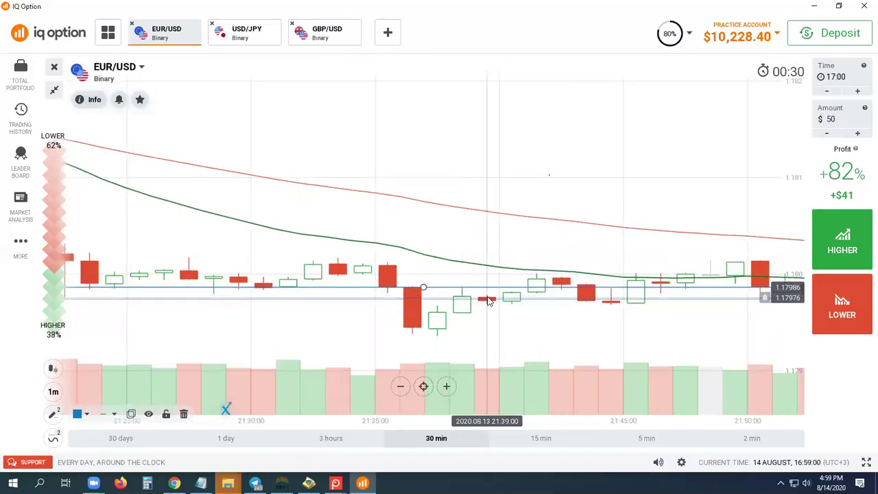
scroll(560, 314, down, 3)
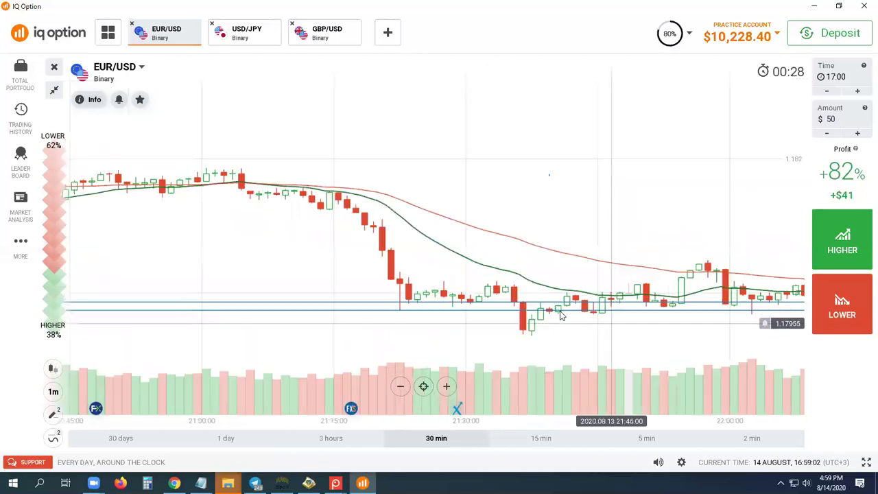
scroll(382, 286, down, 4)
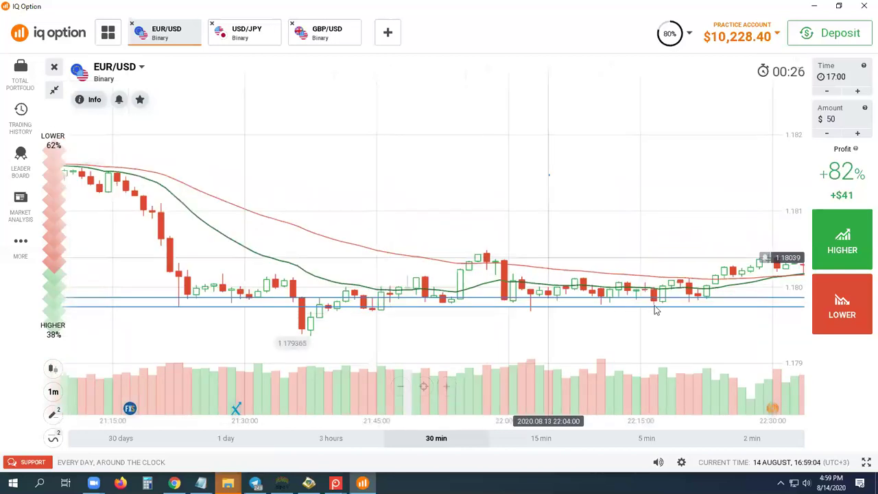
Draw a horizontal line at about 1.18113 along the candle lows near 20:36 on 13 August
drag(366, 267, 411, 257)
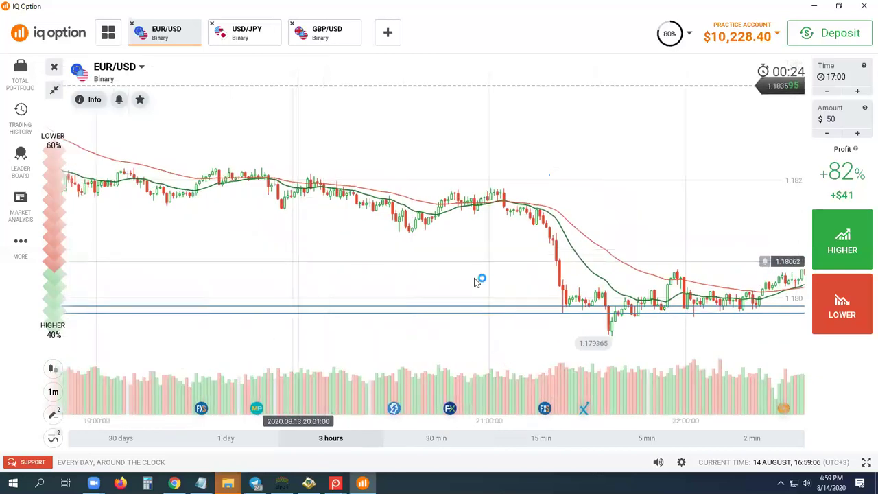
scroll(313, 249, up, 4)
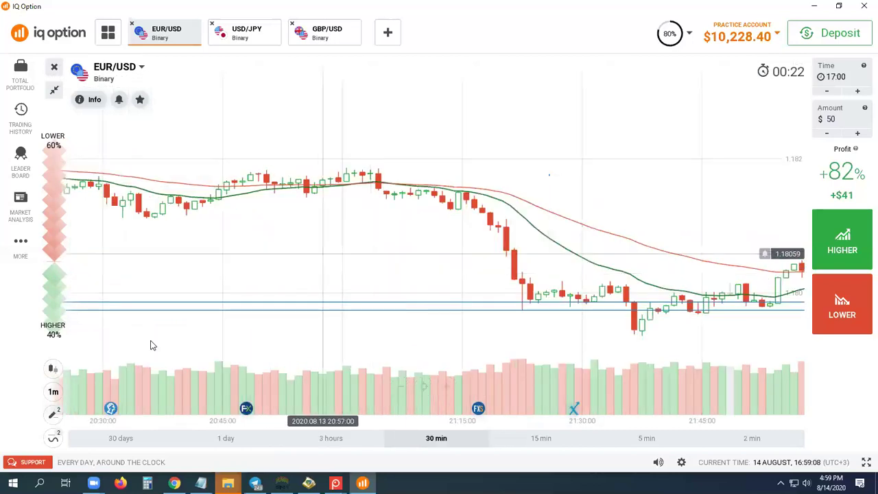
click(53, 413)
click(110, 385)
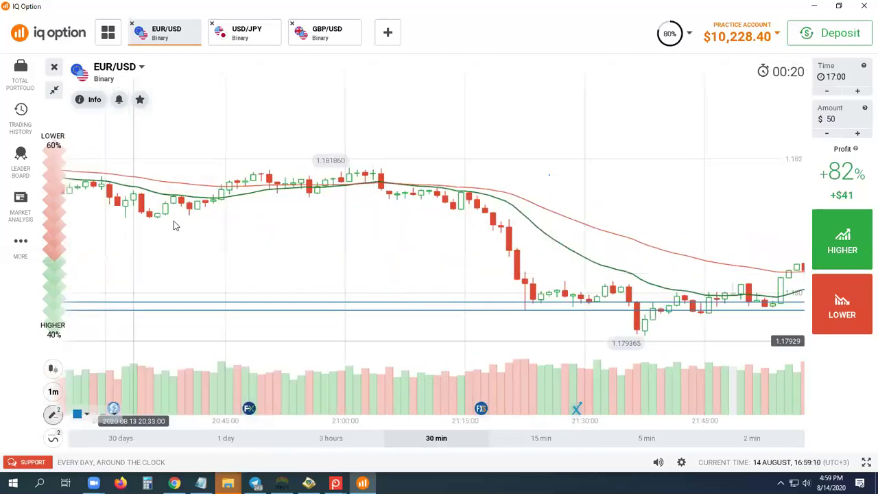
click(124, 321)
Draw another horizontal line at 1.18110 just beneath the candle lows near 20:36
click(53, 412)
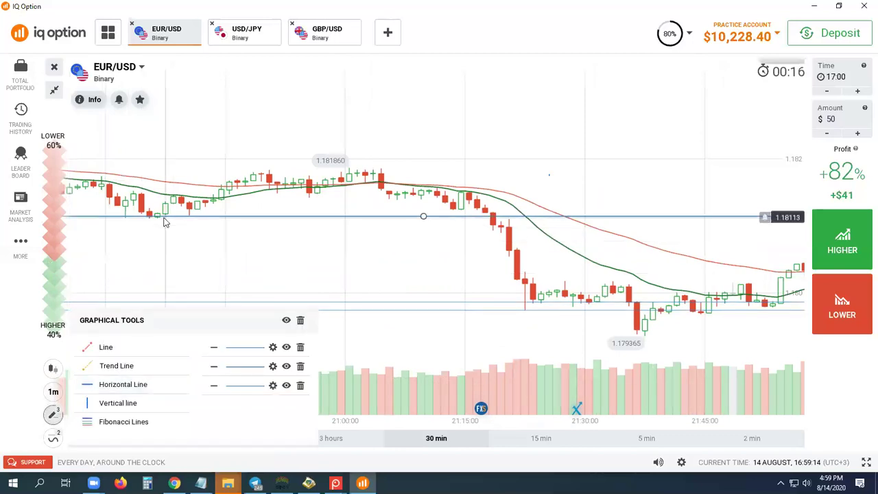
click(160, 226)
click(52, 412)
click(110, 385)
click(157, 221)
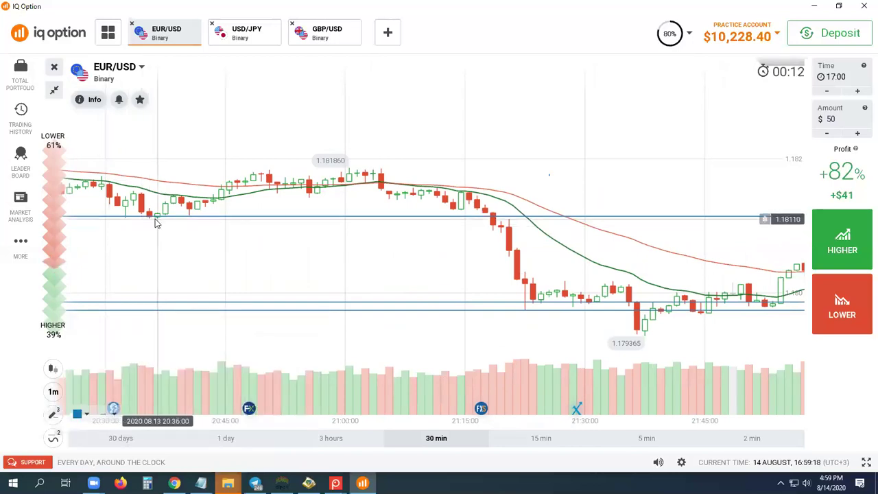
Draw a vertical line at the 21:18 candle on 13 August, where price breaks below the upper pair of lines
scroll(249, 261, up, 3)
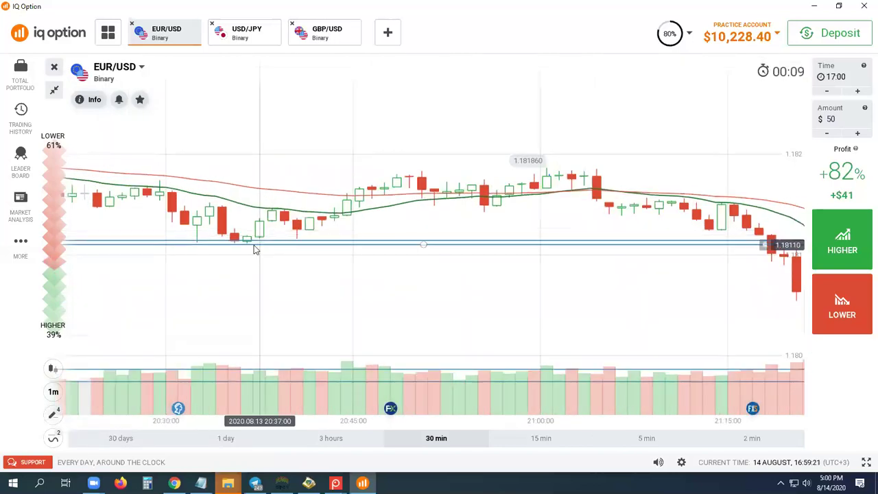
scroll(549, 271, down, 3)
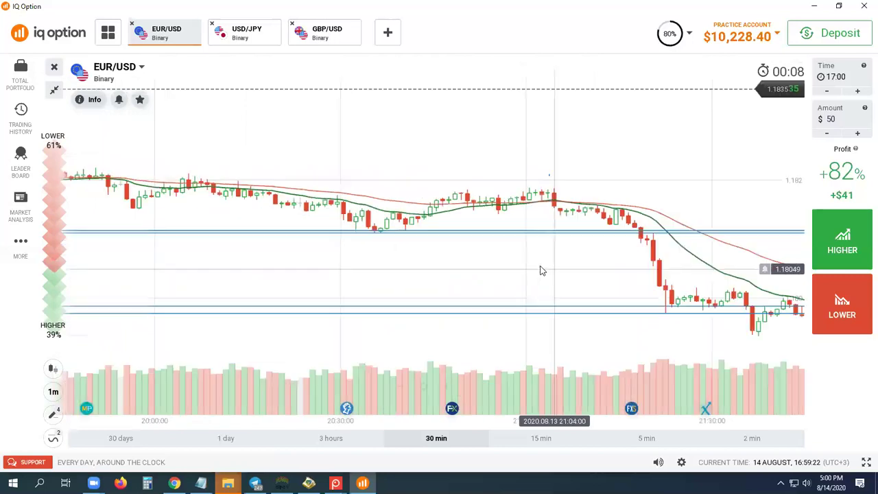
drag(544, 270, 322, 233)
scroll(406, 256, up, 3)
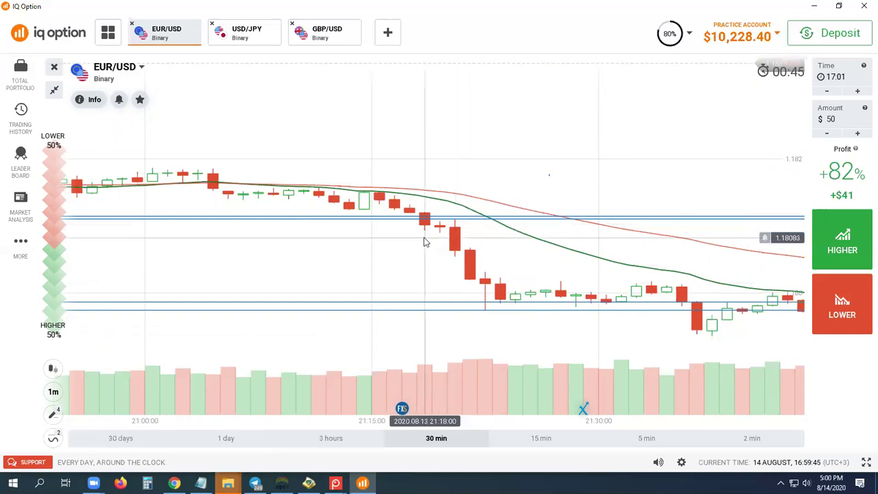
click(53, 414)
click(55, 413)
click(55, 413)
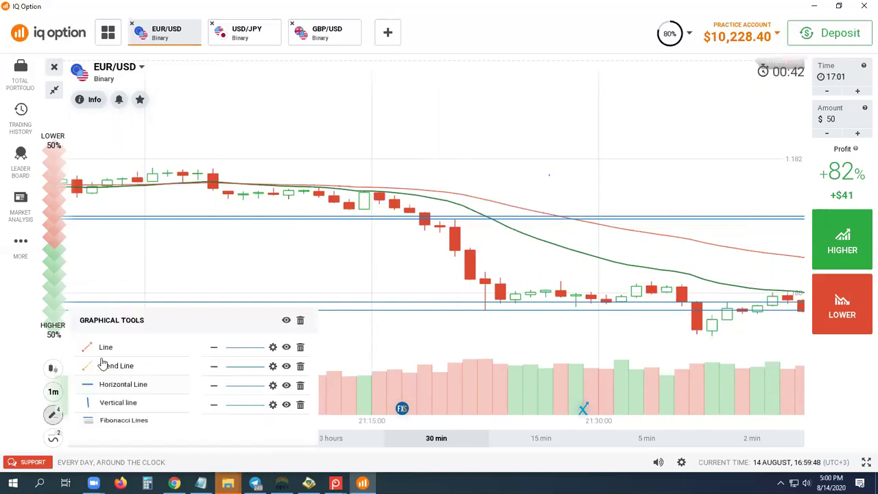
click(113, 403)
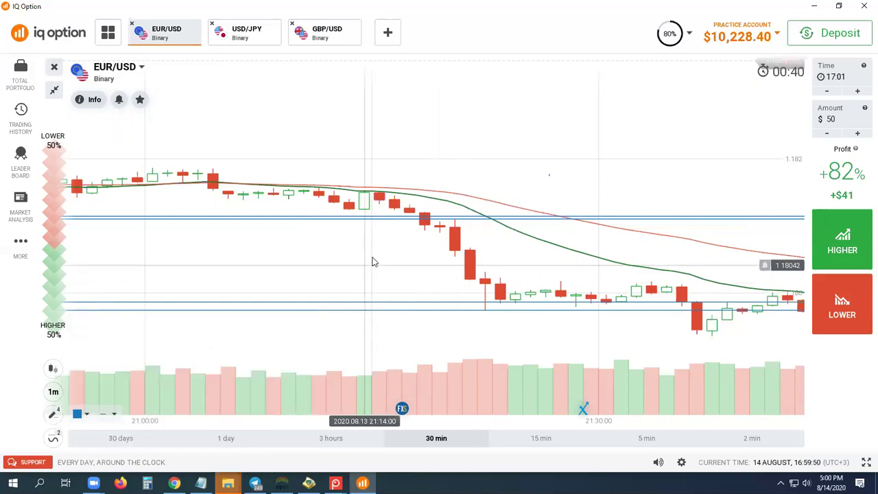
click(430, 235)
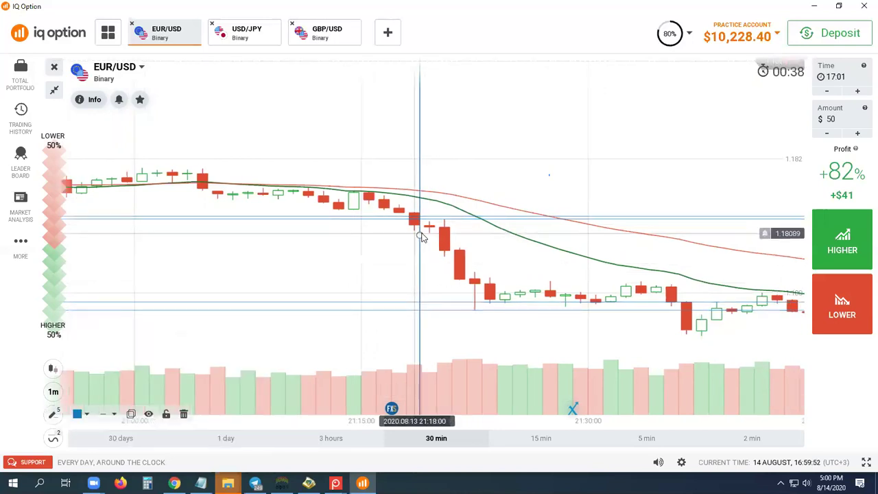
Align the vertical line with the 21:18 breakout candle and draw a short rising line across the volume bars from about 21:13 to 21:18
drag(415, 235, 412, 235)
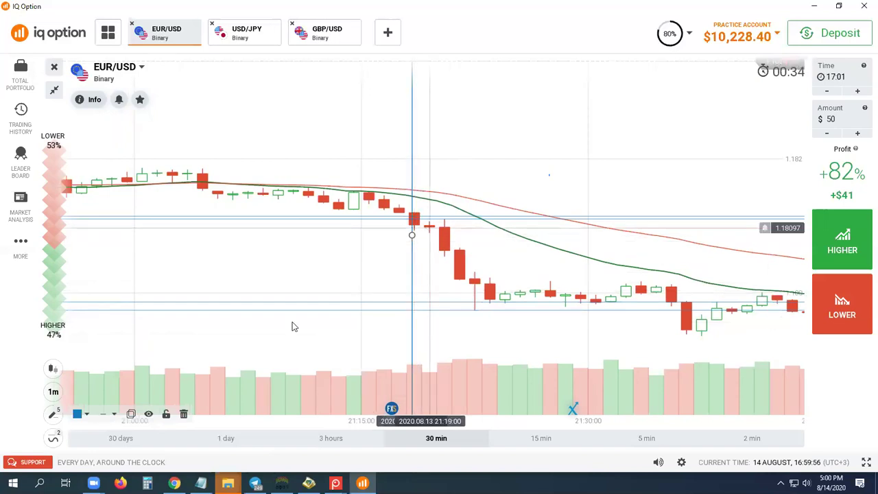
click(53, 416)
click(102, 348)
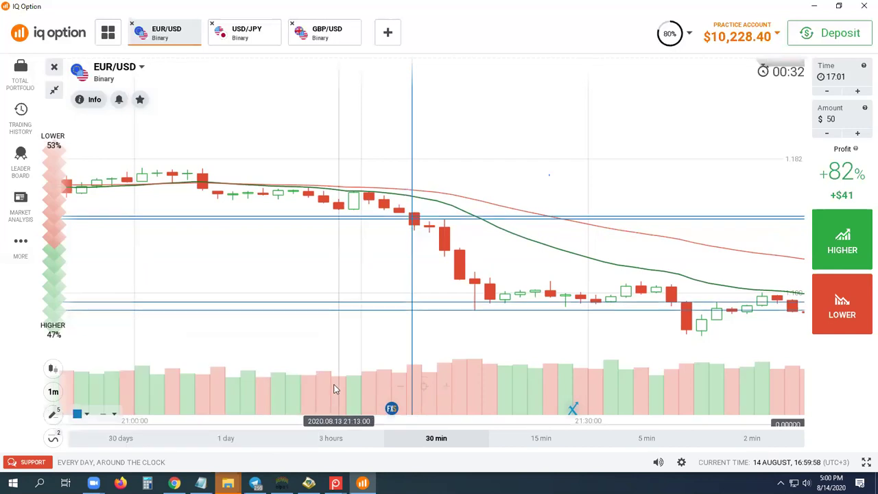
click(341, 374)
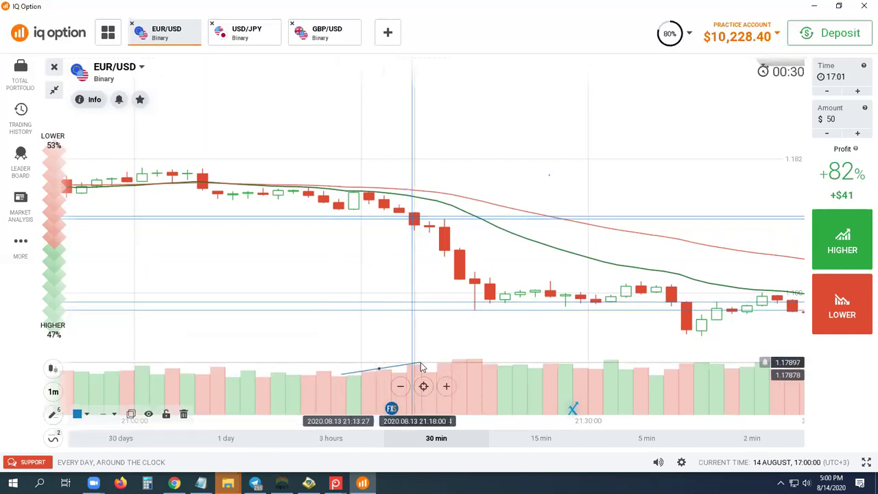
click(416, 364)
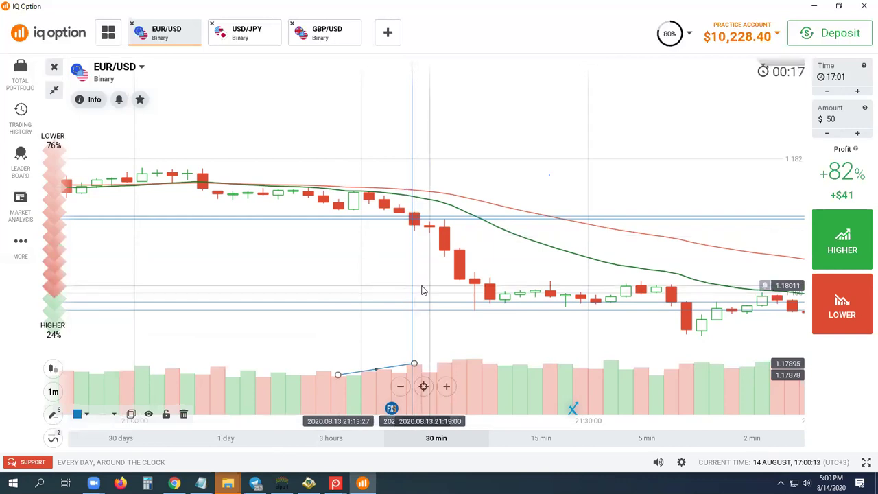
Move the upper pair of horizontal lines to 1.18170 and 1.18166, along the candle lows before 20:19 on 13 August
scroll(423, 291, down, 3)
drag(167, 261, 358, 283)
scroll(359, 283, up, 2)
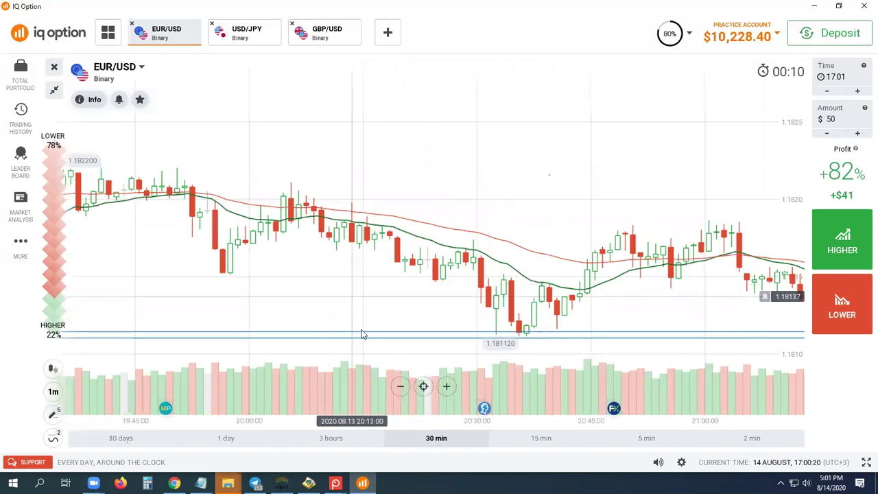
drag(425, 334, 396, 249)
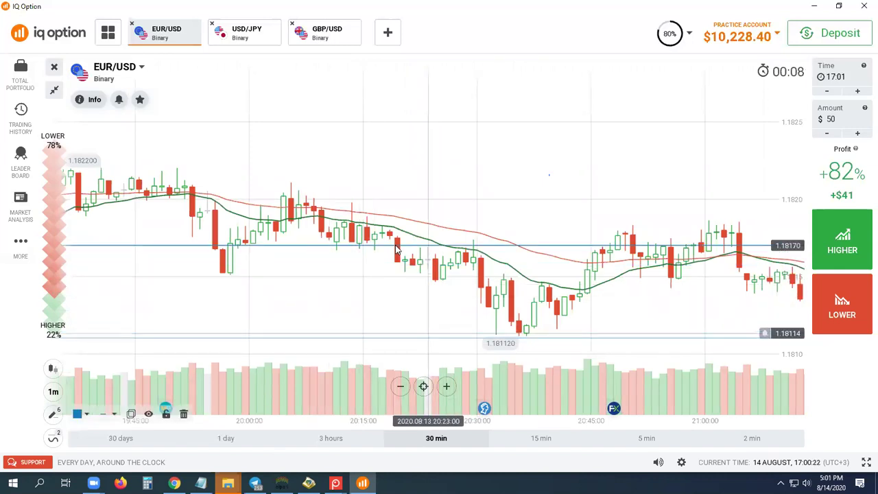
drag(424, 339, 396, 249)
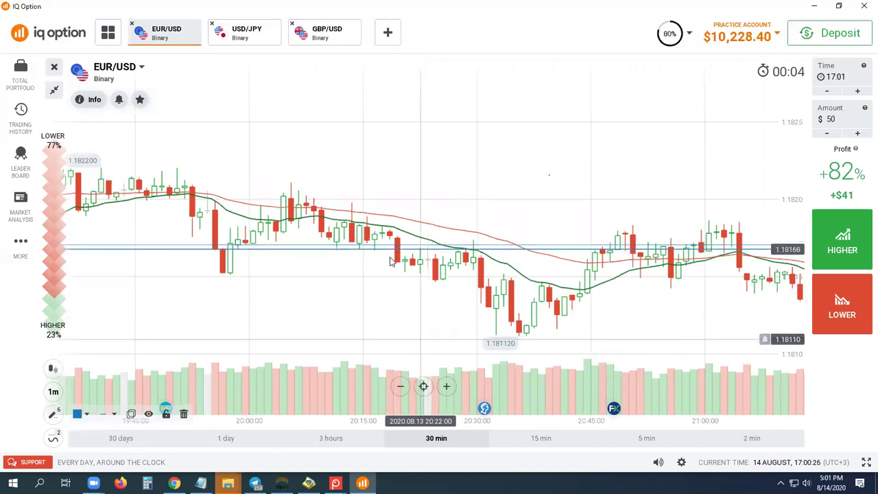
Examine the 20:19 candle's break below the pair of lines, the volume beneath it and the candles up to about 20:30
scroll(376, 247, up, 3)
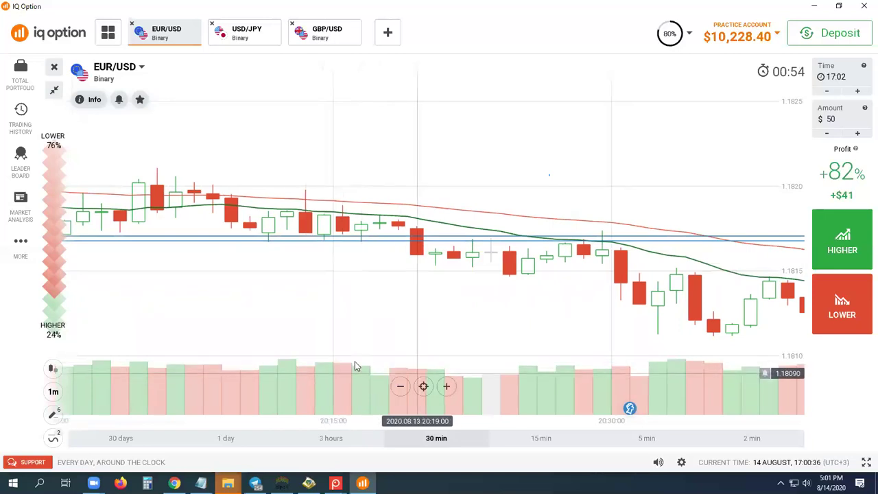
scroll(437, 369, up, 2)
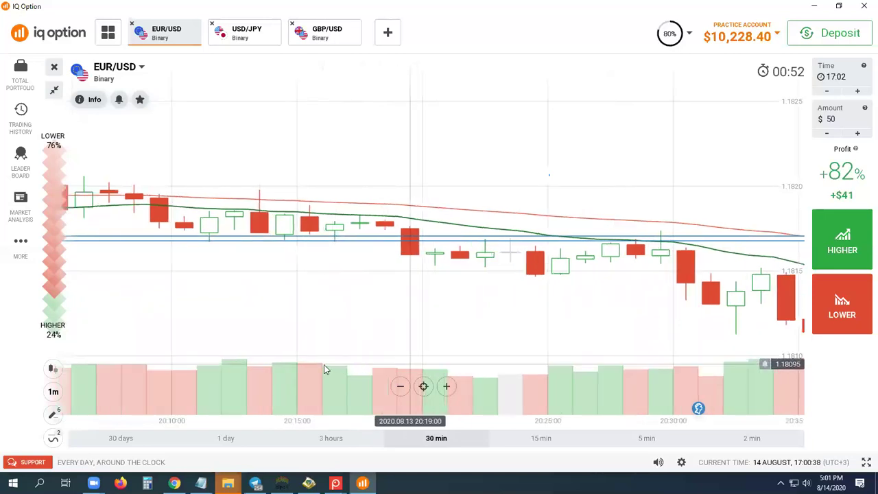
scroll(424, 350, down, 3)
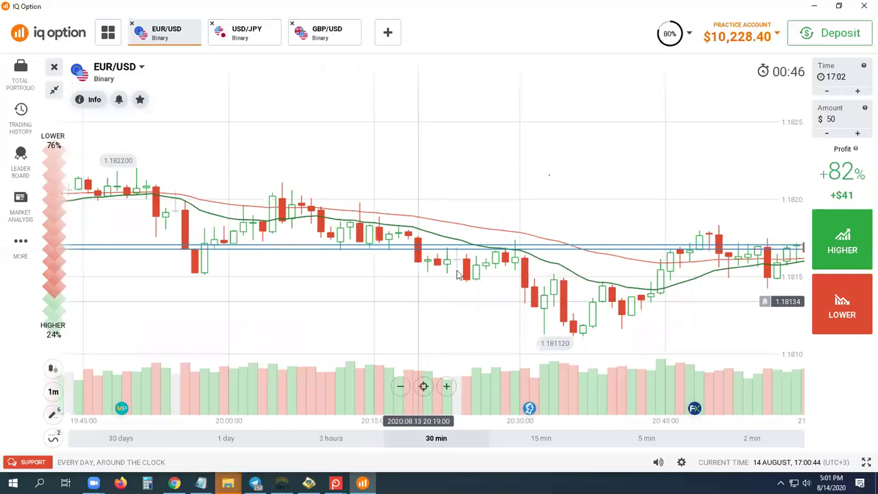
scroll(499, 240, down, 3)
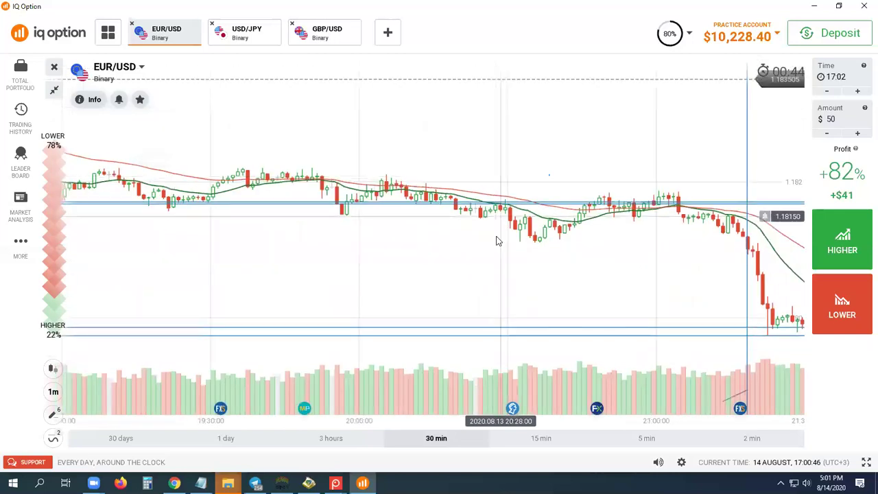
scroll(498, 239, up, 4)
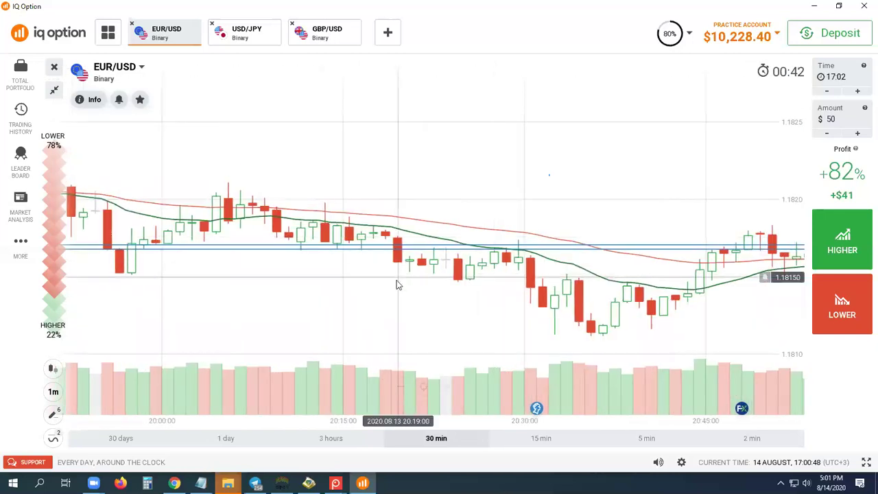
scroll(398, 252, up, 3)
scroll(398, 253, up, 1)
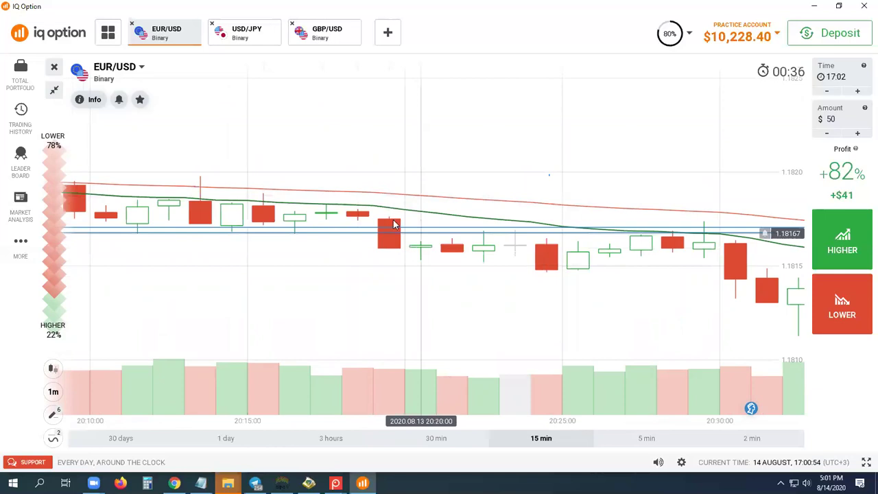
scroll(494, 264, down, 1)
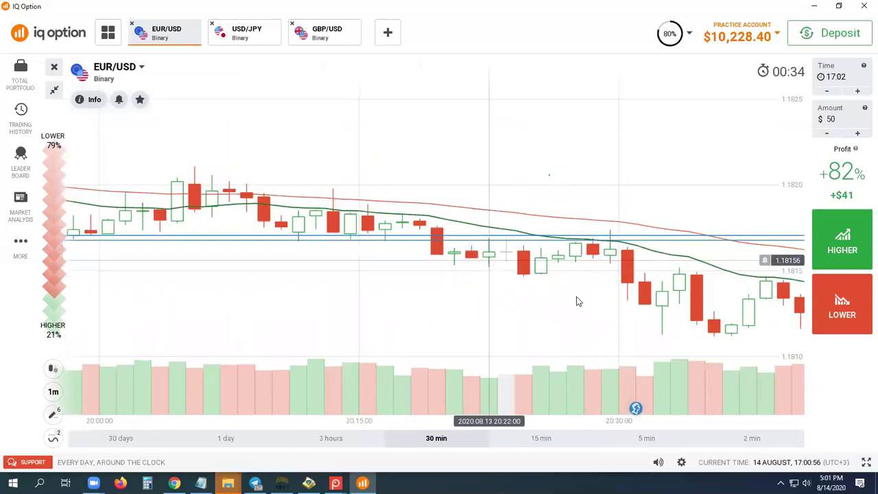
Examine the earlier price action around 18:47 on 13 August, where a candle crosses the same pair of lines
scroll(576, 297, down, 3)
drag(346, 249, 486, 255)
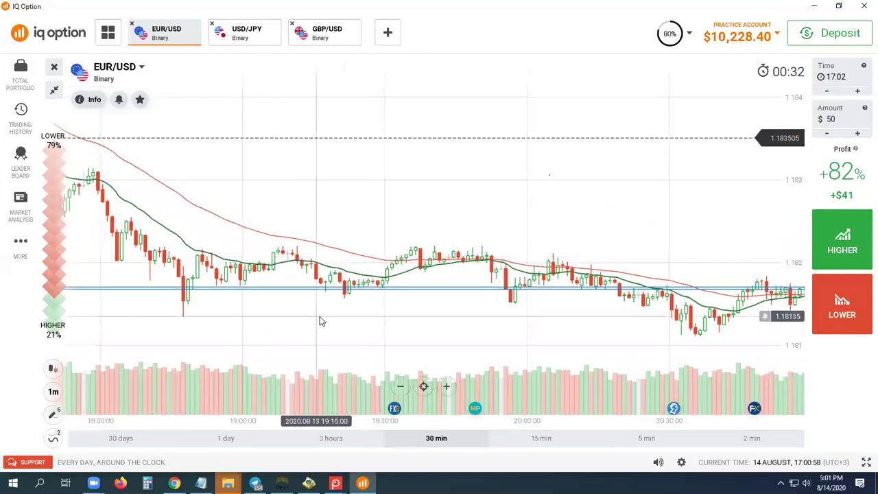
drag(321, 321, 453, 315)
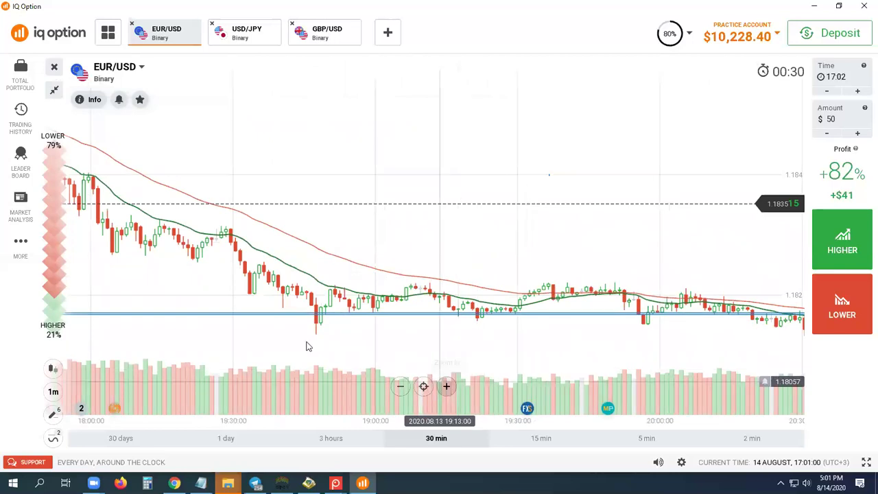
scroll(312, 339, up, 3)
scroll(375, 309, down, 1)
scroll(412, 312, up, 2)
scroll(439, 315, down, 3)
scroll(469, 318, up, 2)
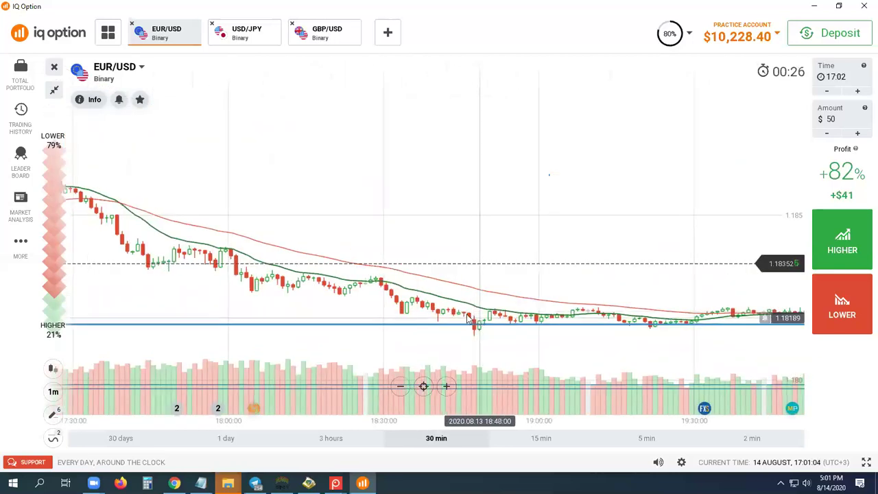
scroll(468, 318, up, 2)
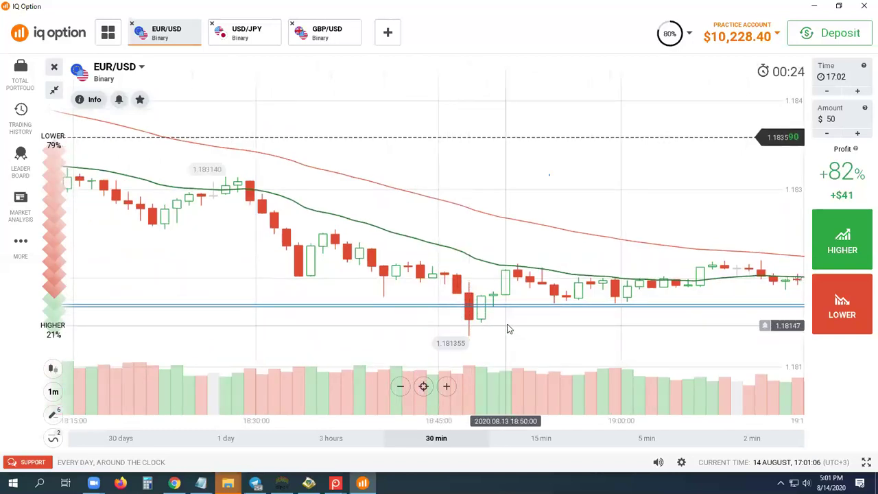
scroll(508, 329, up, 2)
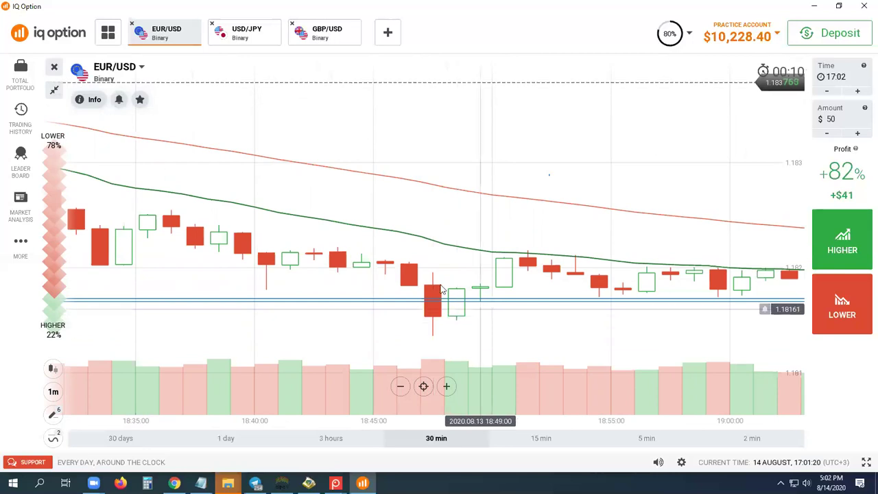
Draw a horizontal line at 1.18422 along the candle highs near 16:25 on 13 August
scroll(264, 268, down, 5)
drag(243, 262, 503, 270)
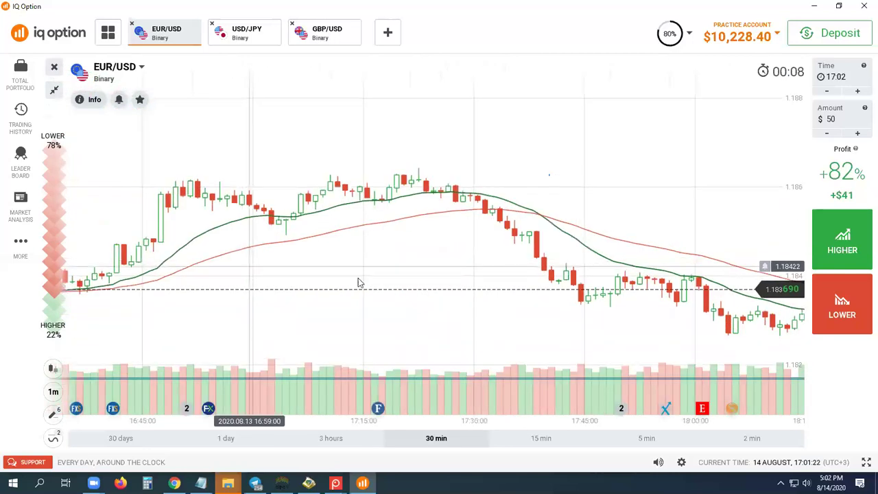
click(53, 414)
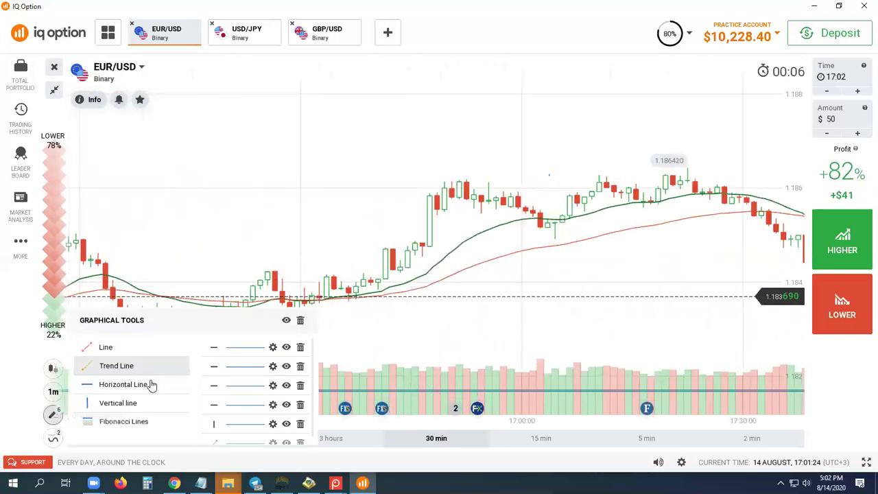
click(147, 386)
click(294, 272)
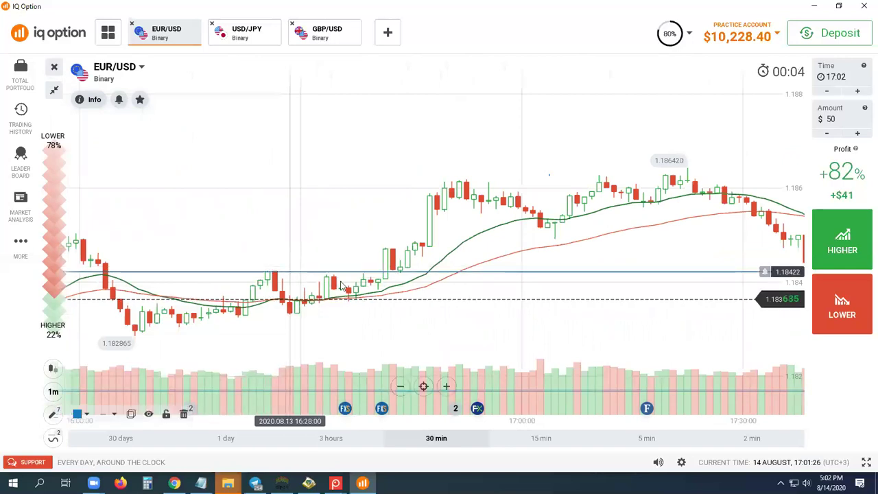
Raise the horizontal line to about 1.18470 at the 16:41 candle's high, and further to the top of the 16:45 candle
scroll(375, 275, up, 2)
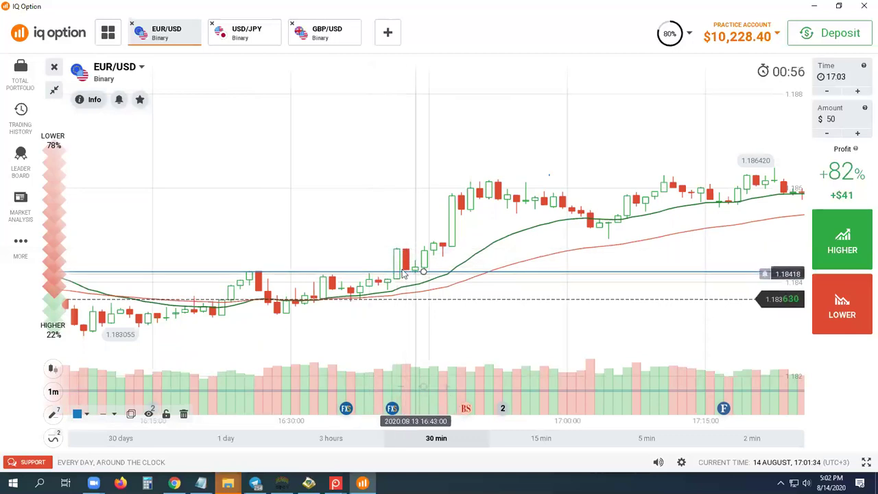
click(424, 271)
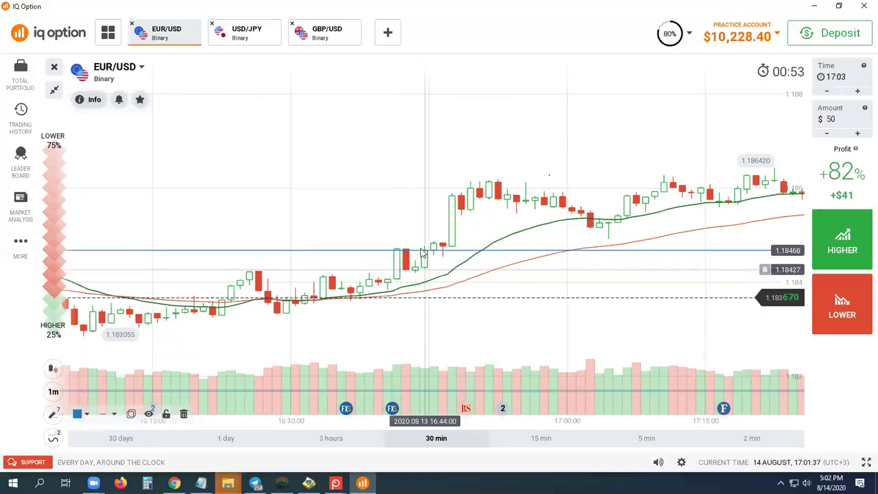
mouse_move(405, 254)
mouse_down()
mouse_move(446, 248)
mouse_move(421, 252)
mouse_up()
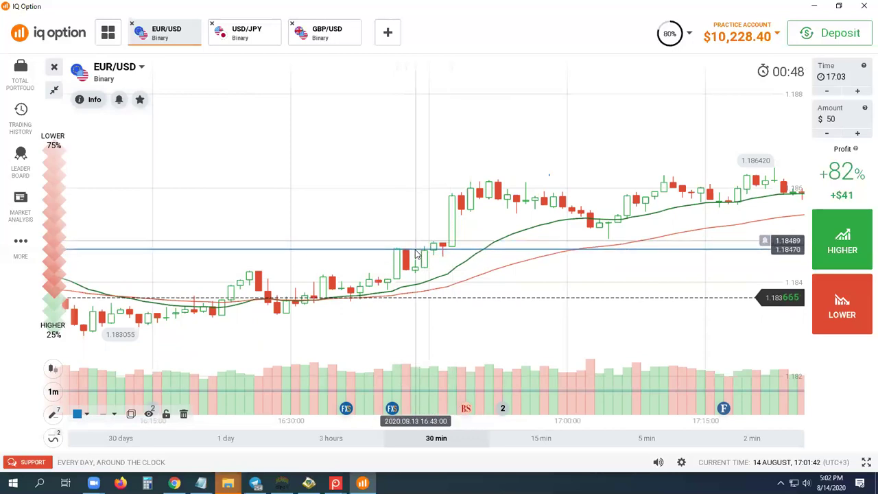
scroll(426, 255, up, 3)
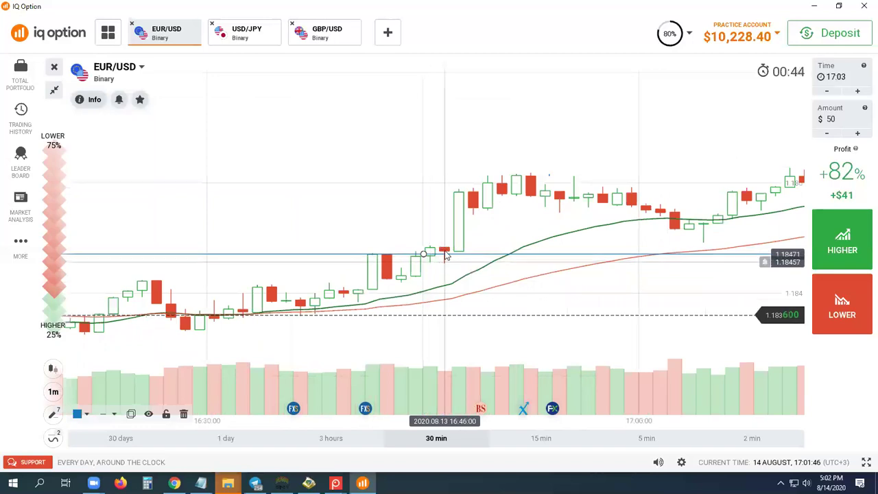
drag(426, 254, 430, 248)
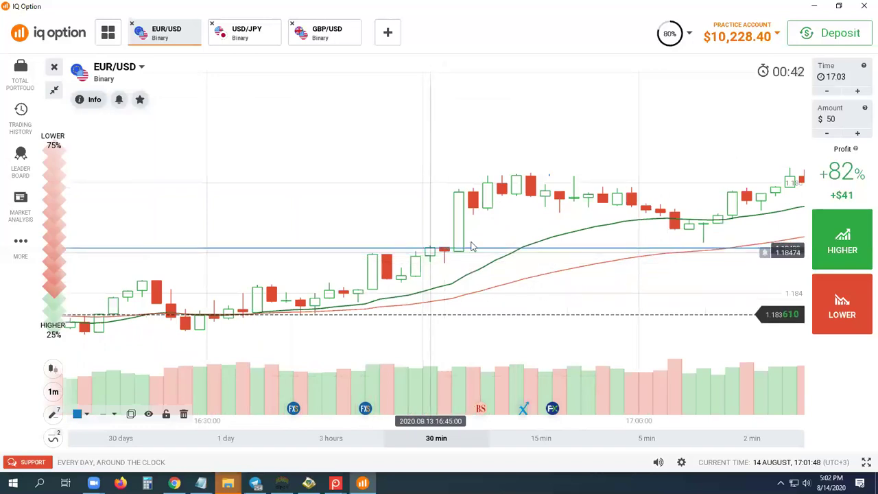
Raise the horizontal line to 1.18554, just beneath the consolidation candles that follow the 16:47 surge
scroll(505, 229, up, 2)
scroll(506, 229, down, 4)
drag(506, 229, 309, 220)
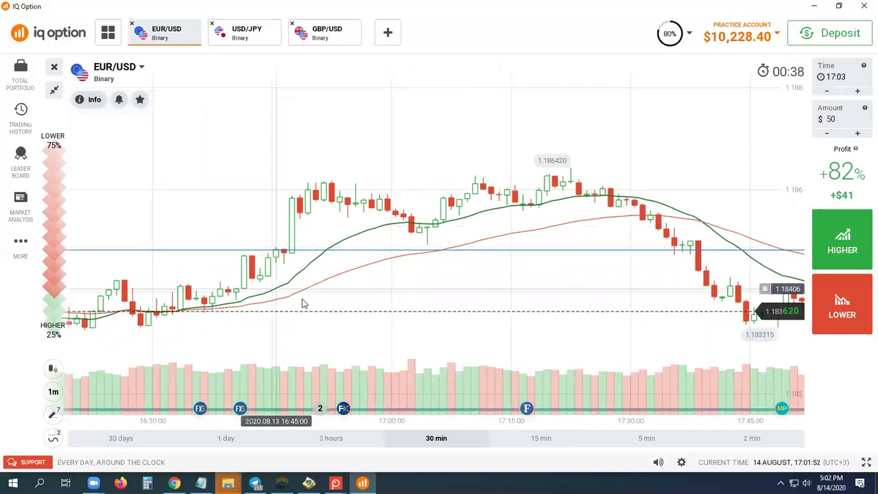
drag(398, 281, 343, 270)
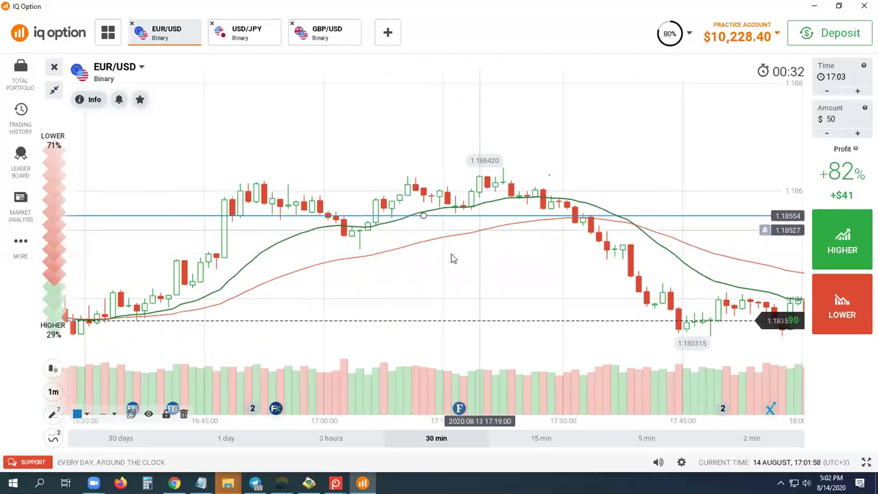
Draw a horizontal line at 1.18338 along the candle lows between about 14:45 and 14:52 on 13 August
drag(226, 260, 433, 256)
drag(286, 253, 501, 258)
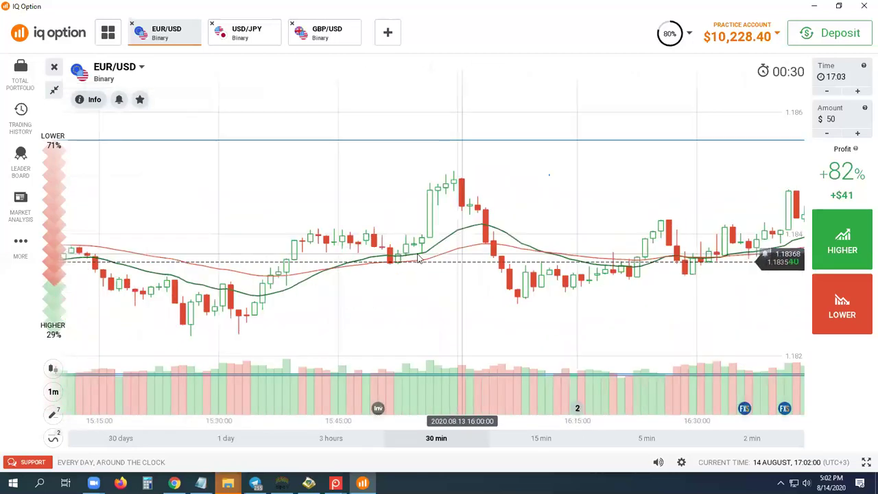
drag(324, 259, 510, 264)
drag(276, 275, 462, 277)
scroll(462, 276, up, 5)
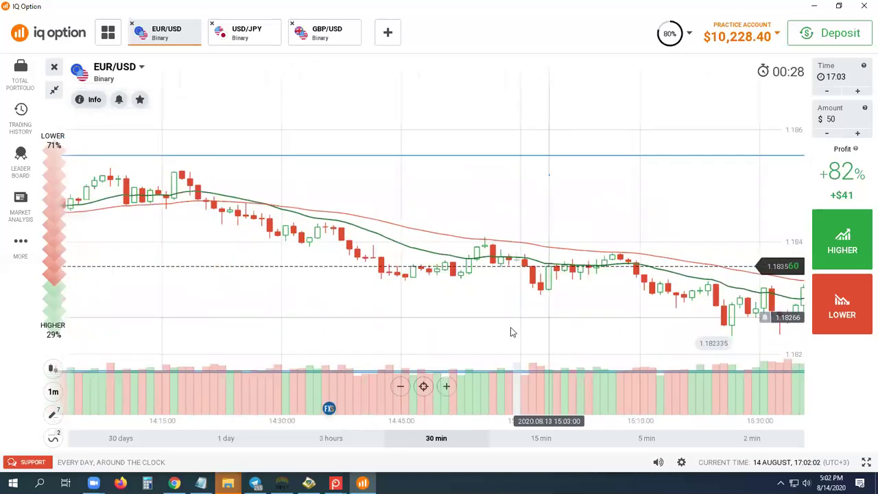
scroll(536, 326, up, 3)
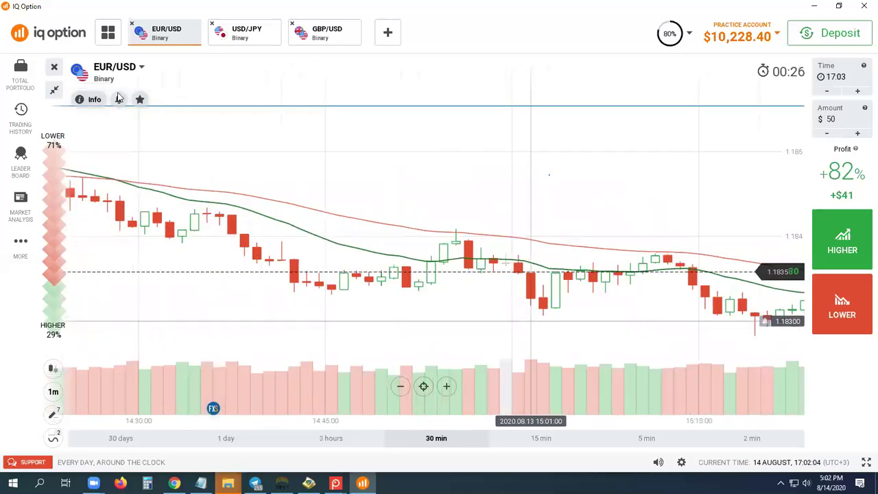
click(53, 413)
click(124, 385)
click(415, 287)
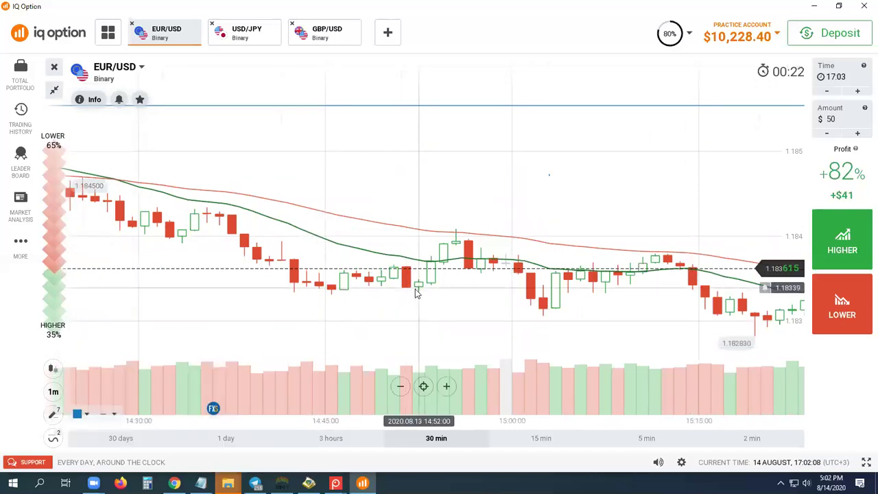
click(416, 290)
Draw a second horizontal line at 1.18332, just beneath the one along the 14:45 to 14:52 lows
click(54, 415)
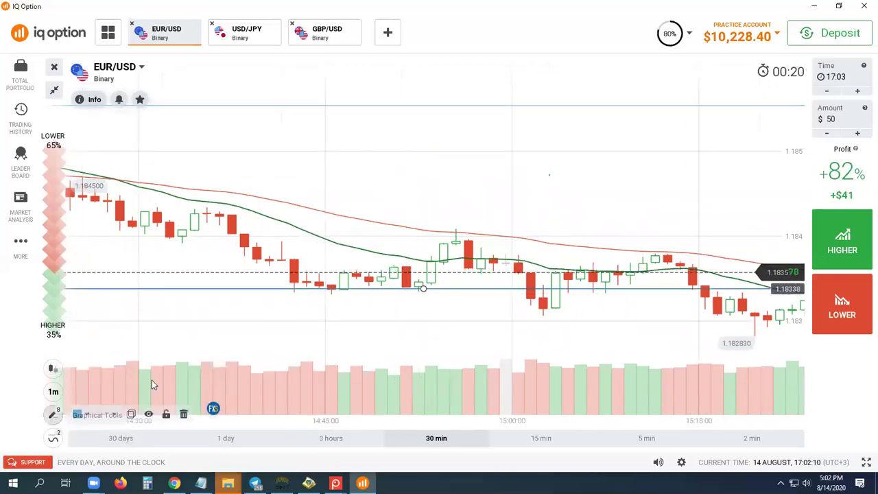
click(147, 385)
click(382, 293)
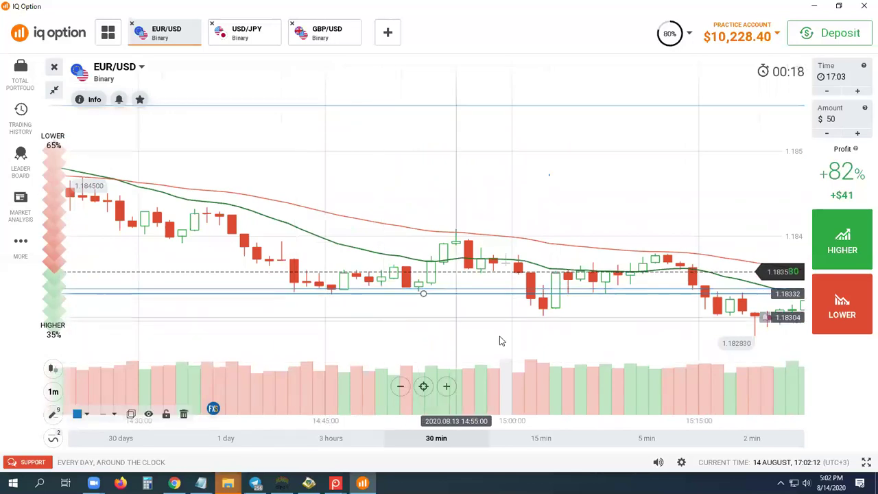
Examine how price breaks the two horizontal lines around 15:01 to 15:02 on 13 August and behaves through about 15:30
scroll(531, 319, up, 2)
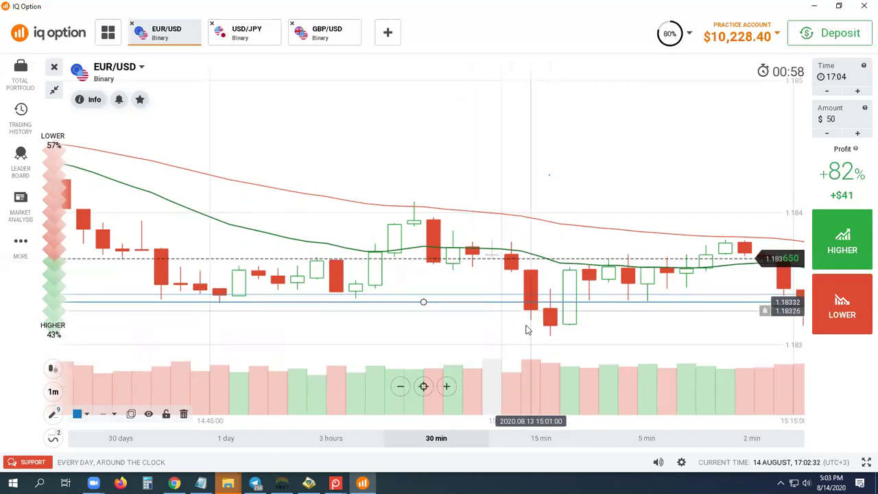
scroll(531, 311, down, 3)
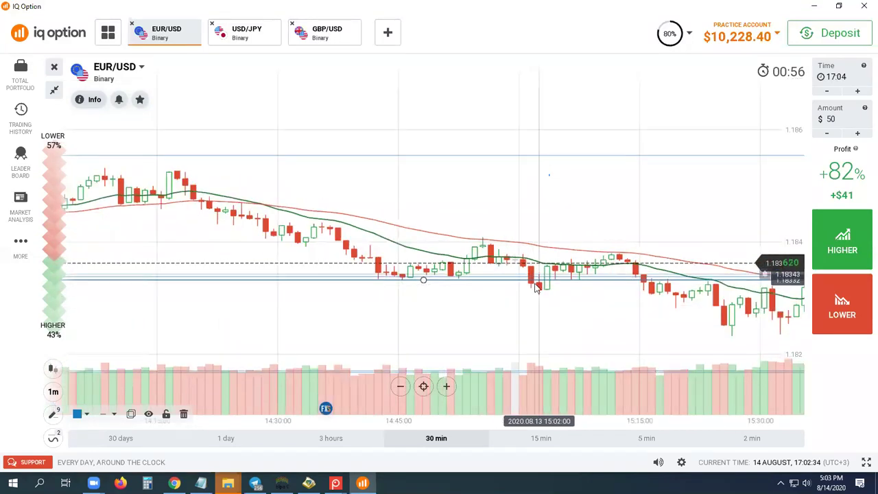
scroll(528, 293, up, 1)
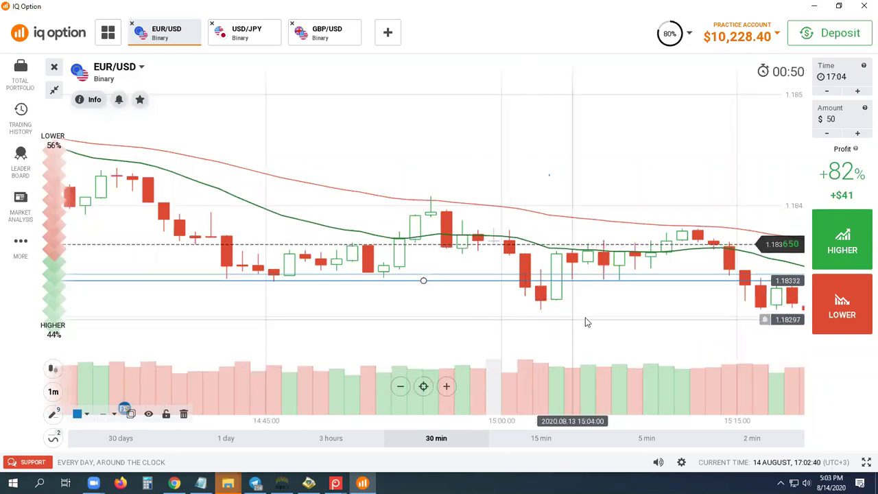
scroll(586, 317, up, 1)
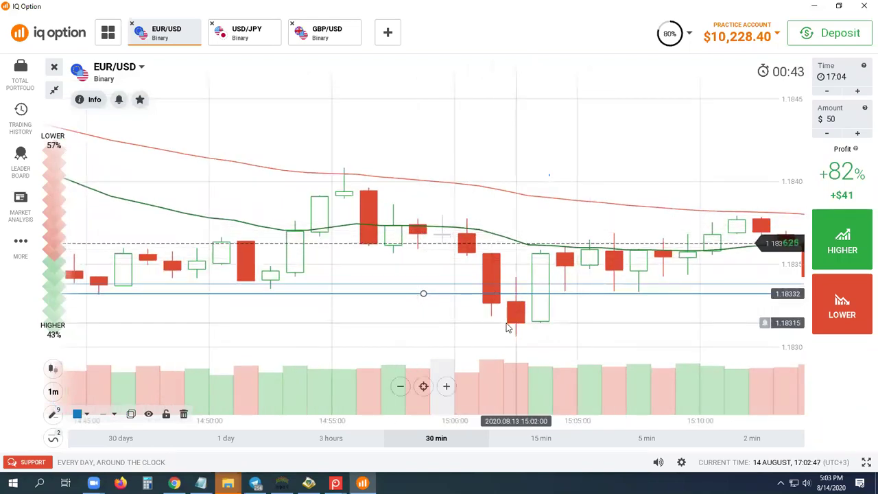
scroll(508, 323, down, 3)
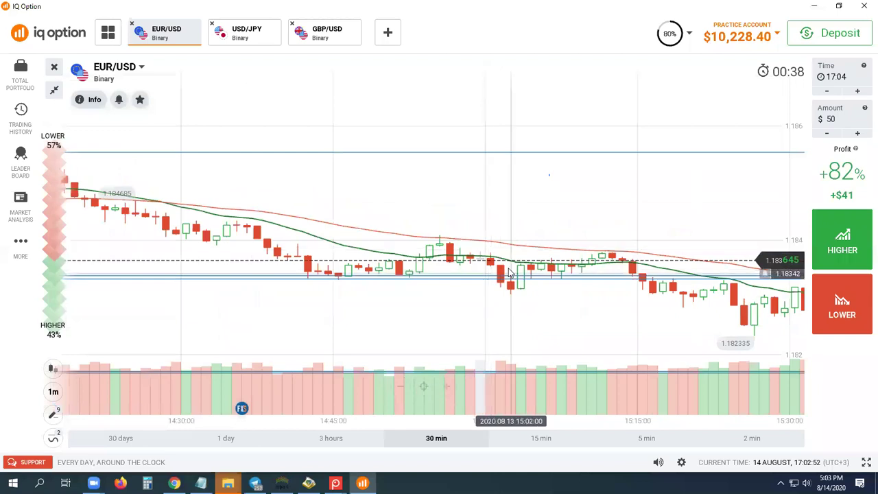
scroll(472, 228, up, 3)
scroll(518, 328, up, 2)
scroll(517, 322, down, 5)
drag(616, 309, 391, 294)
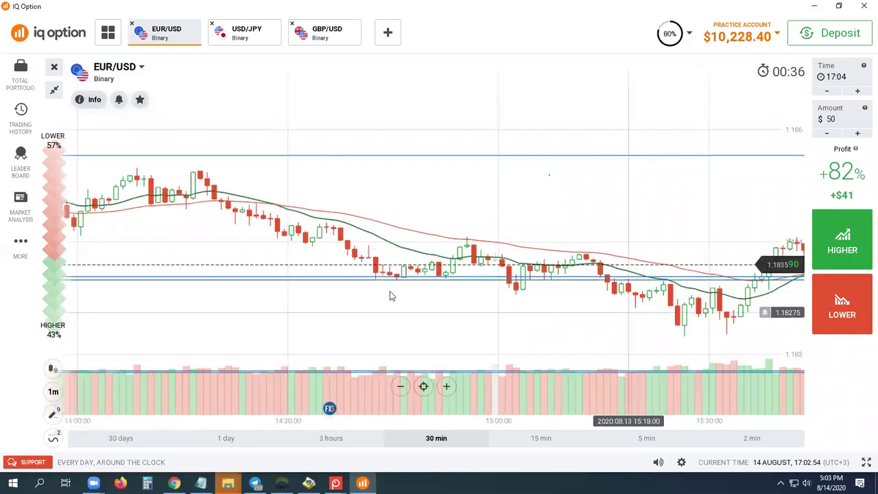
scroll(309, 240, up, 3)
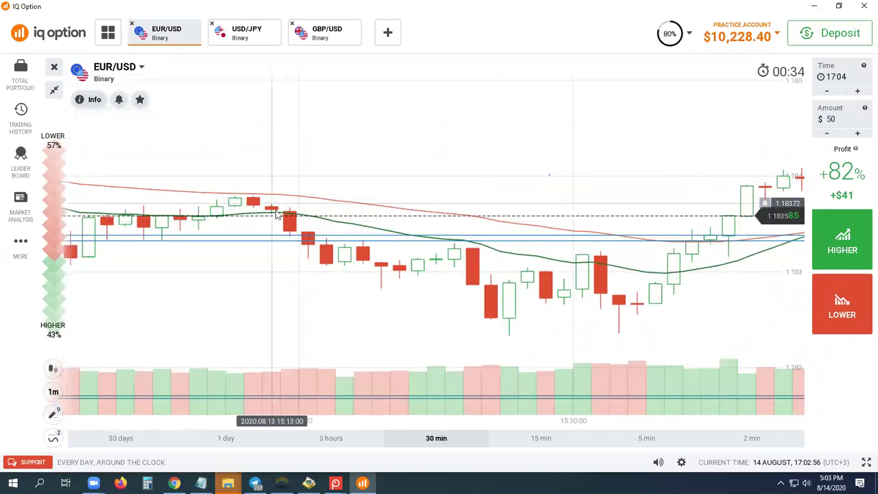
scroll(331, 272, down, 4)
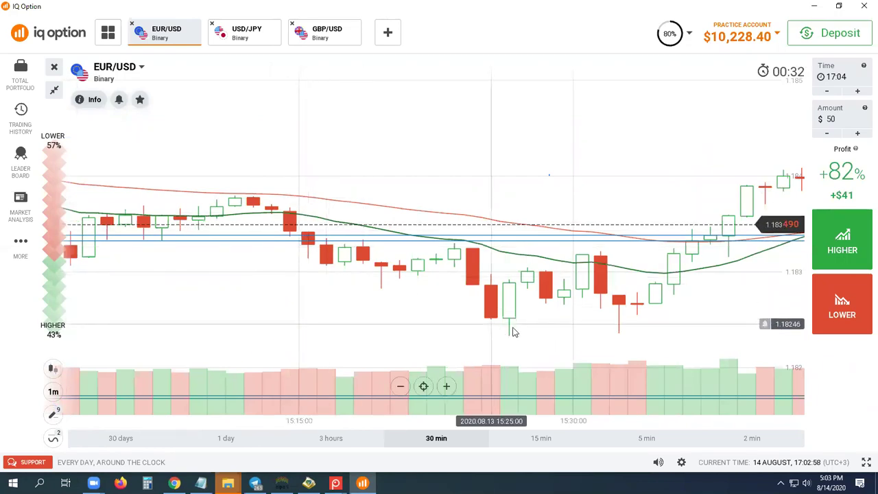
scroll(343, 296, up, 5)
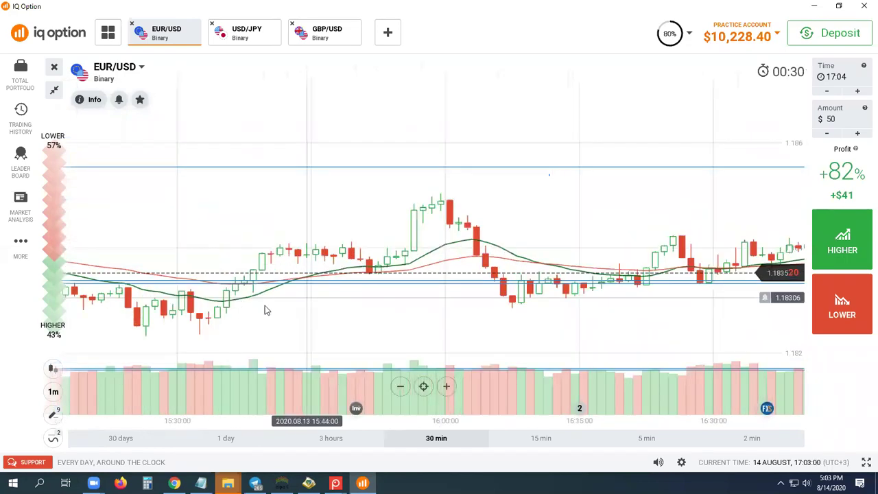
scroll(380, 299, up, 3)
Look back through the earlier 13 August price action to the swing high and decline between about 10:30 and 11:15
scroll(419, 298, down, 5)
drag(134, 227, 471, 177)
drag(171, 268, 447, 208)
drag(319, 247, 445, 215)
drag(205, 267, 446, 228)
scroll(268, 278, down, 5)
drag(262, 281, 422, 274)
scroll(424, 278, left, 5)
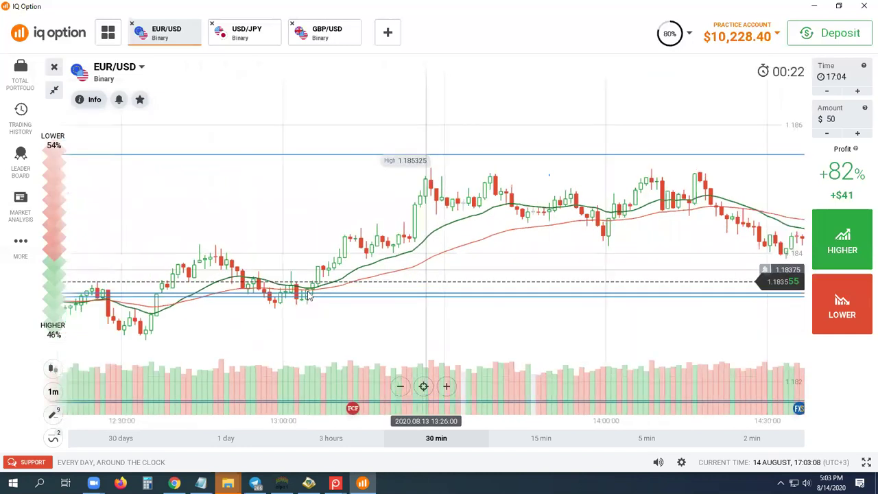
scroll(223, 302, down, 2)
scroll(365, 280, left, 8)
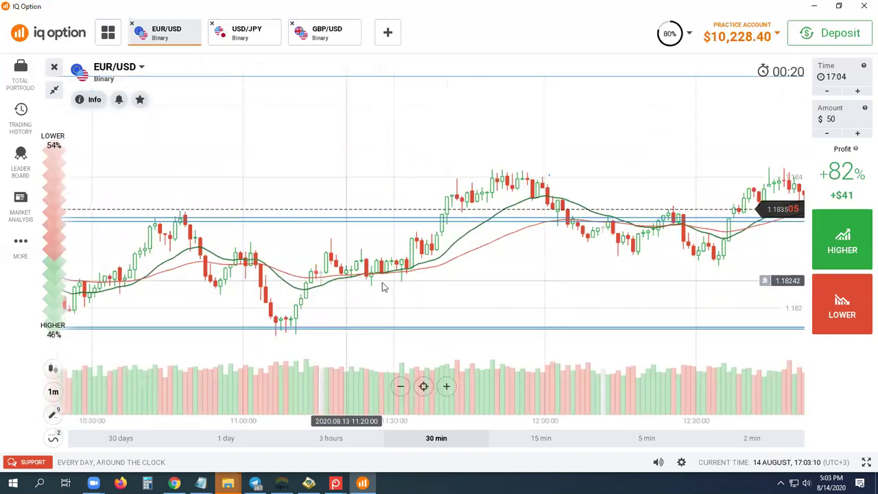
scroll(508, 289, up, 3)
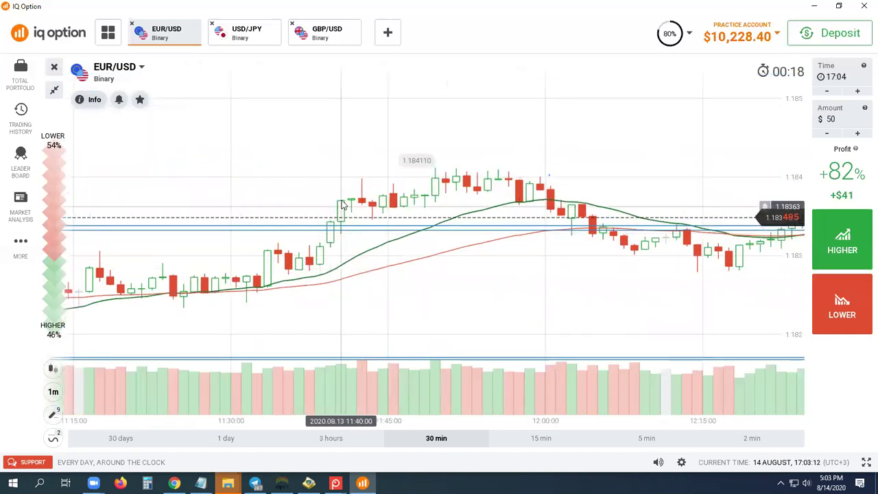
scroll(324, 273, left, 6)
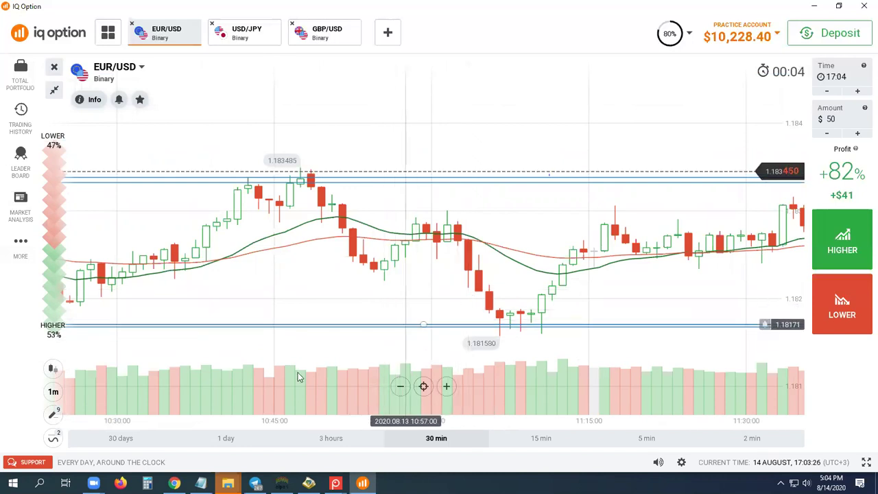
Delete all existing drawings and draw a horizontal line at 1.18233 beneath the candle bodies around 10:54 on 13 August
click(53, 413)
click(300, 321)
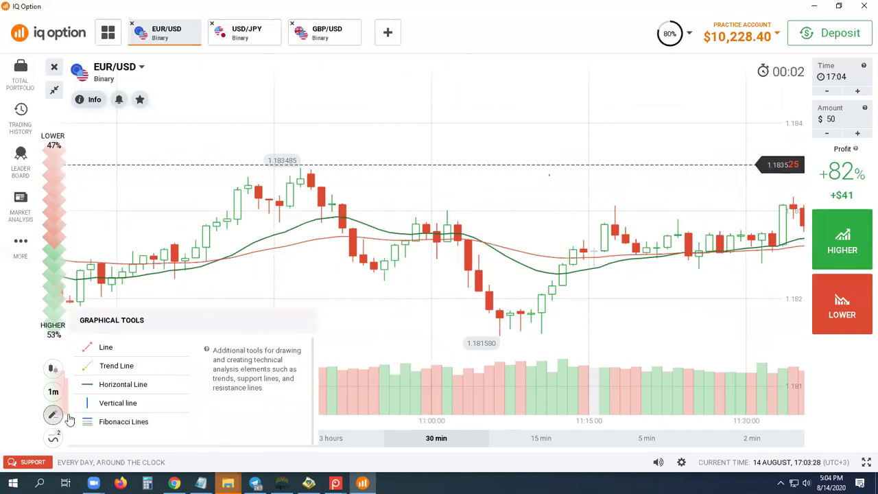
click(48, 414)
click(128, 386)
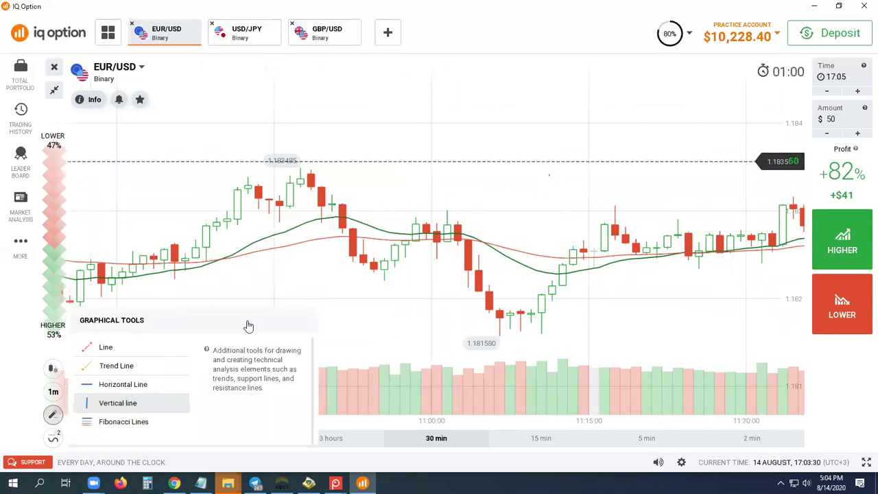
click(384, 269)
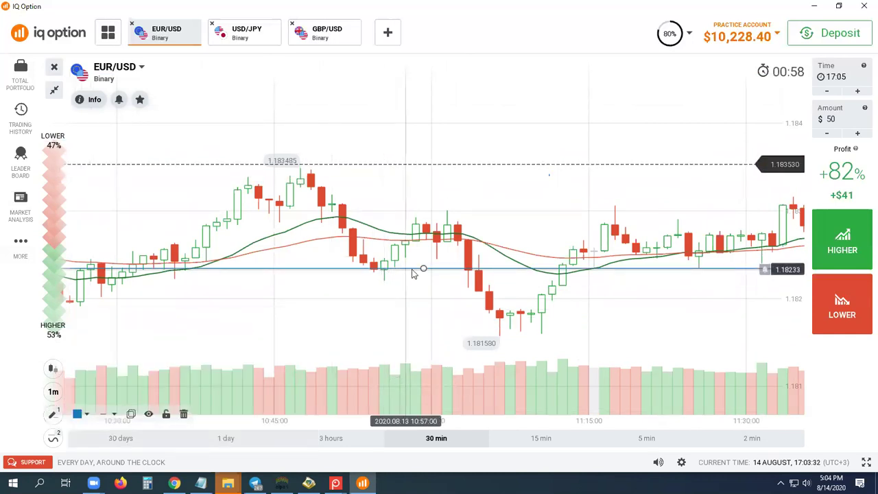
drag(424, 272, 423, 270)
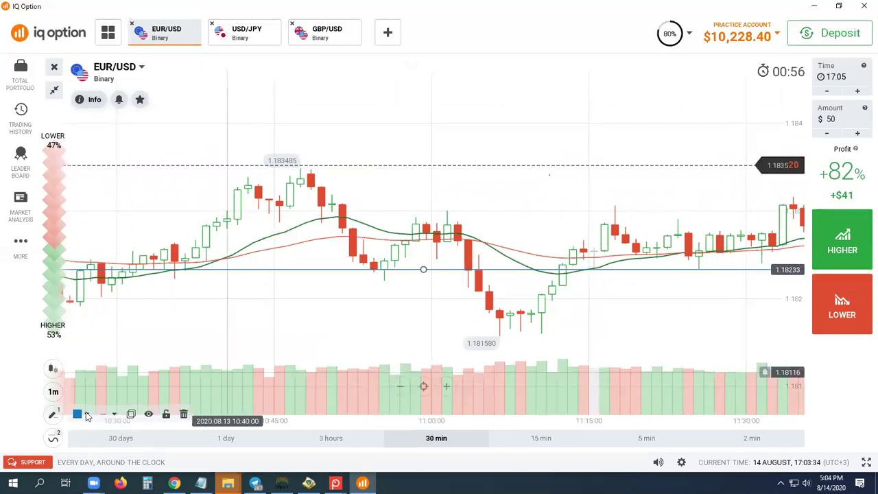
Draw a second horizontal line at 1.18221, at the lower wick of the 10:55 candle
click(53, 415)
click(116, 384)
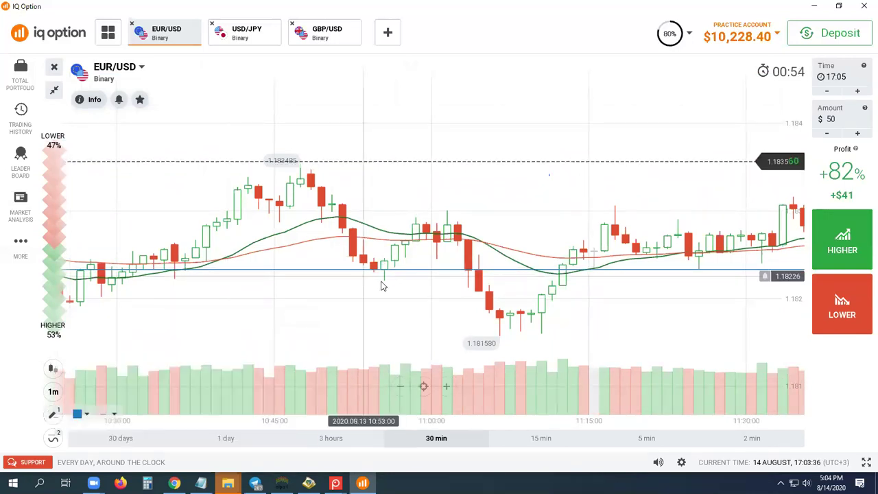
click(388, 280)
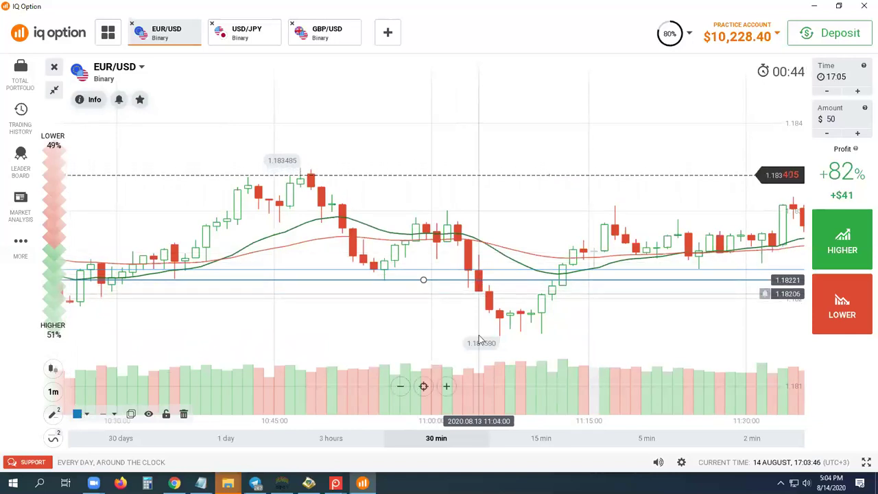
Draw a third horizontal line below the first two and lower it to 1.18196, along the candle bottoms around 10:25
scroll(467, 322, down, 3)
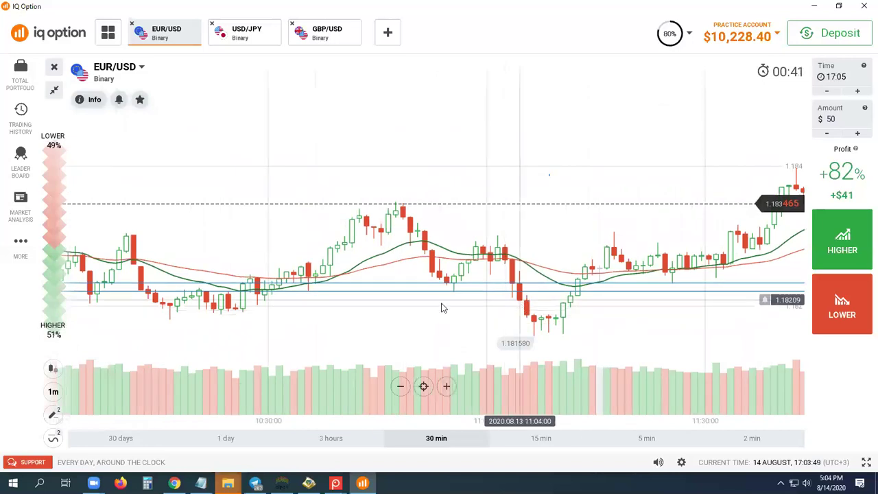
click(53, 414)
click(459, 324)
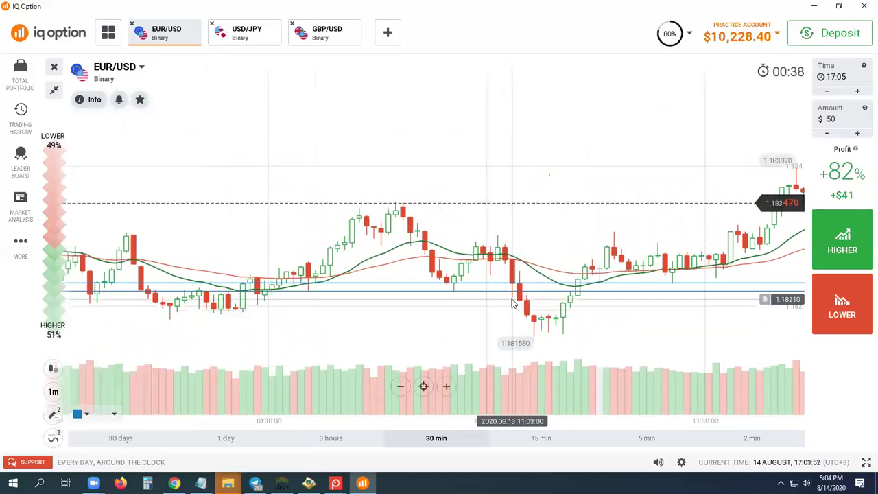
click(512, 301)
scroll(339, 314, up, 3)
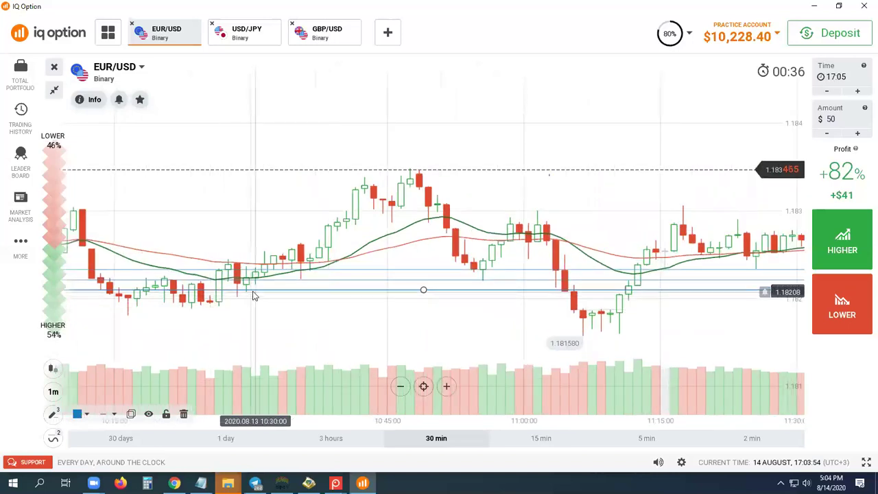
mouse_move(437, 320)
mouse_down()
mouse_move(421, 302)
mouse_move(431, 303)
mouse_up()
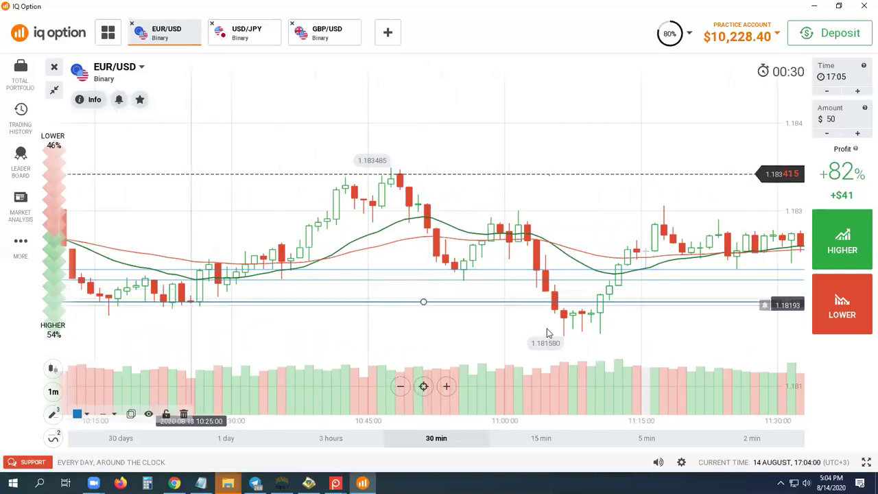
Draw a fourth horizontal line at 1.18183, at the lowest wick around 10:16
scroll(506, 328, down, 2)
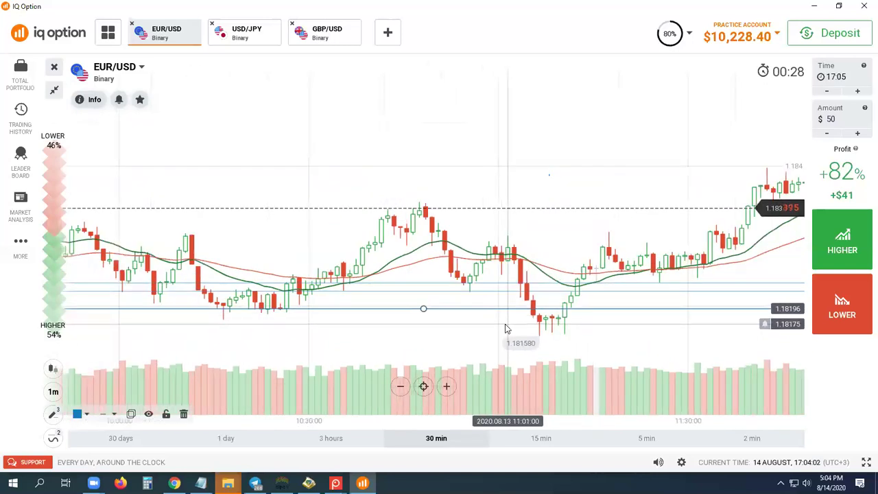
click(52, 414)
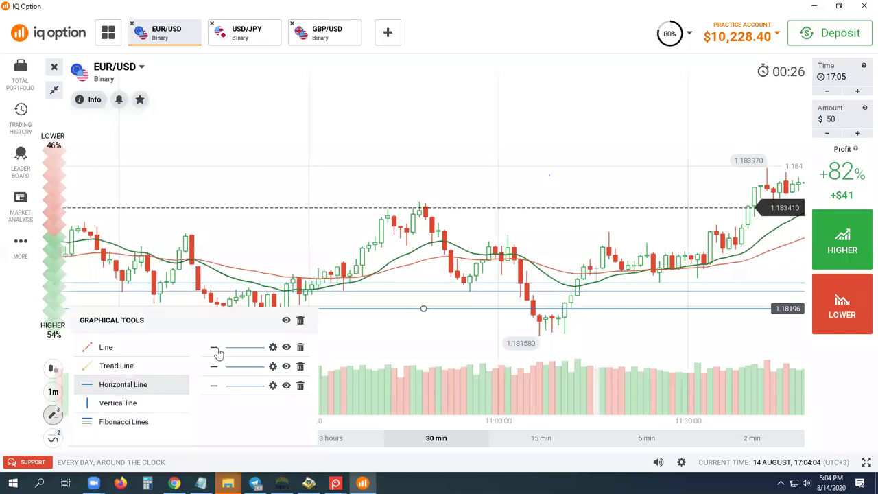
click(253, 319)
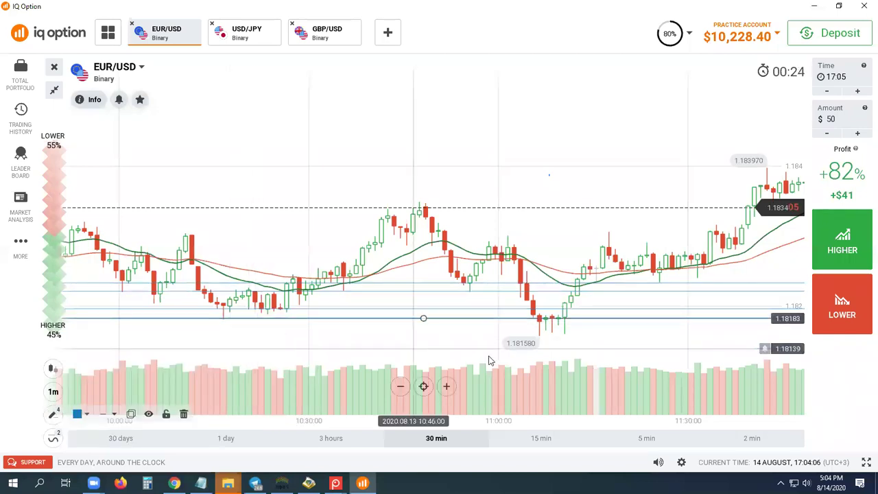
Examine how the candles between about 11:03 and 11:10 react to the two lowest horizontal lines
scroll(521, 337, up, 2)
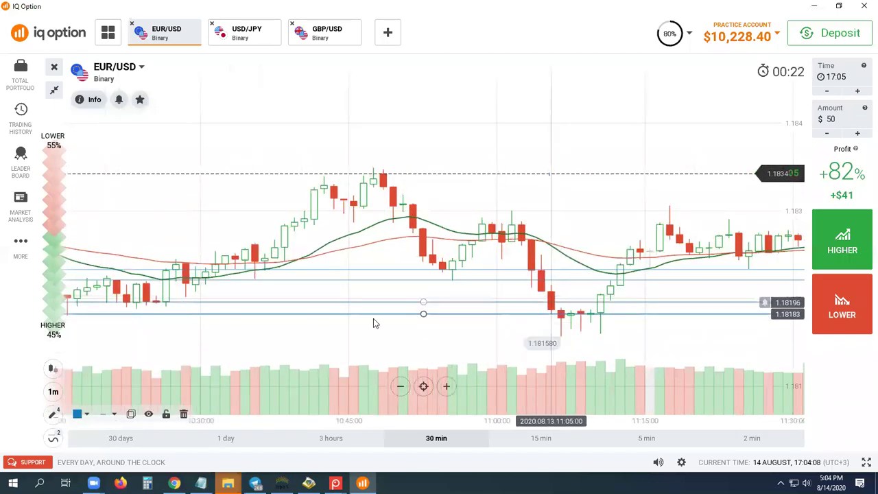
scroll(374, 324, down, 2)
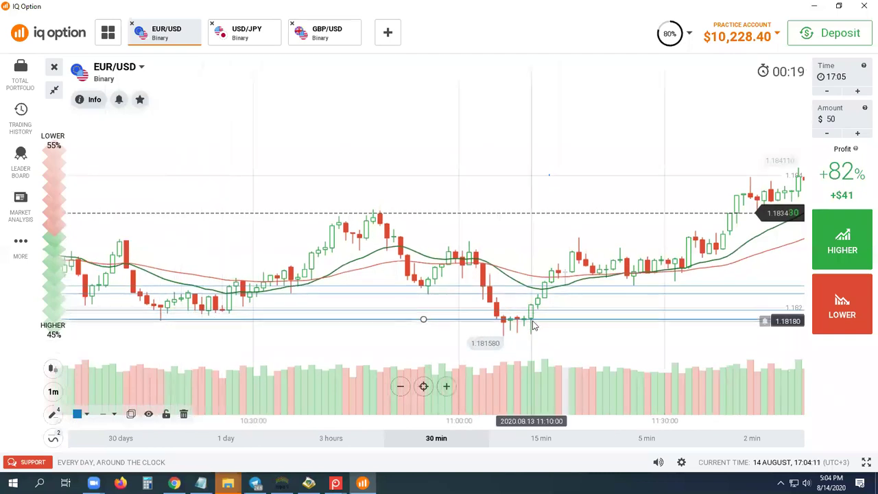
scroll(243, 315, up, 2)
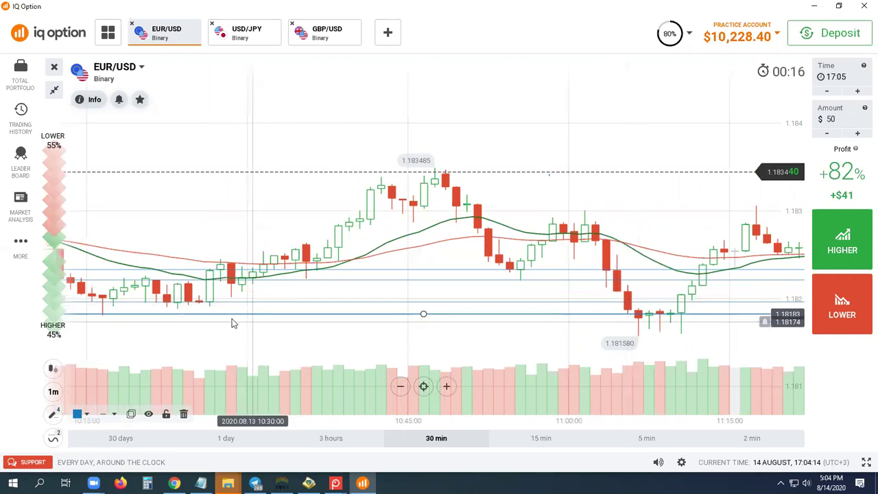
scroll(236, 325, down, 2)
scroll(610, 320, up, 2)
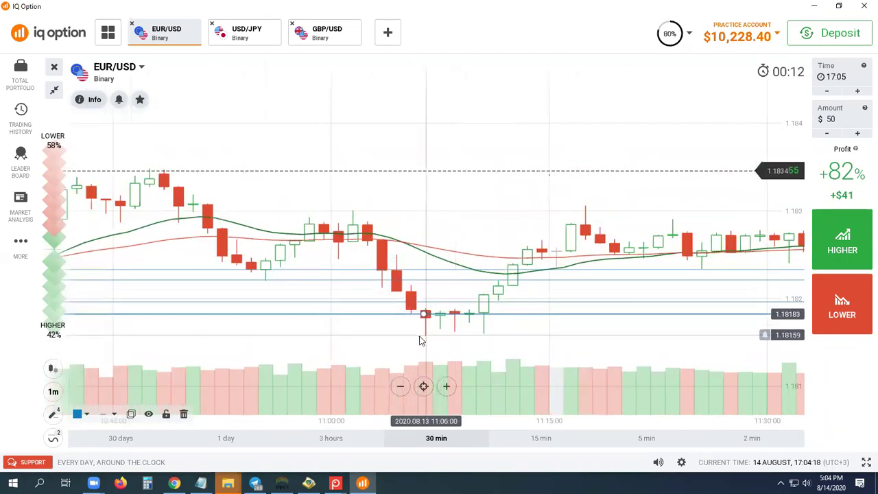
click(521, 319)
scroll(425, 319, up, 2)
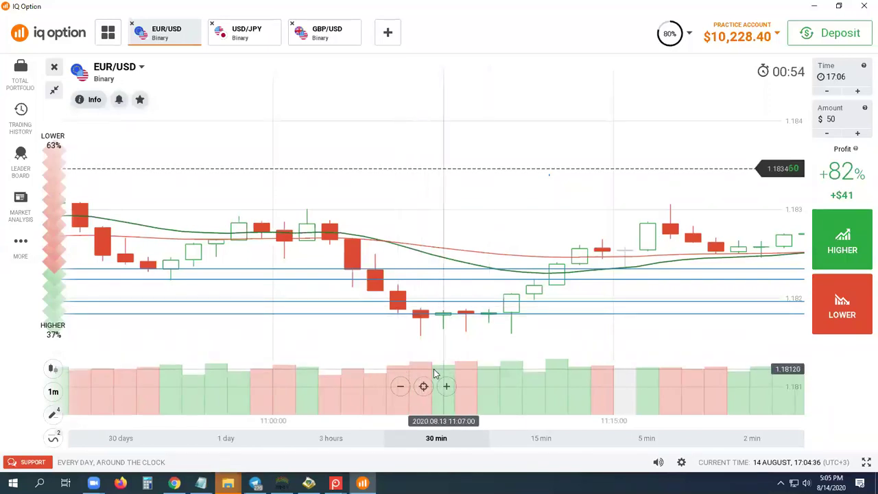
Delete all four horizontal lines from the EUR/USD chart
scroll(434, 373, down, 6)
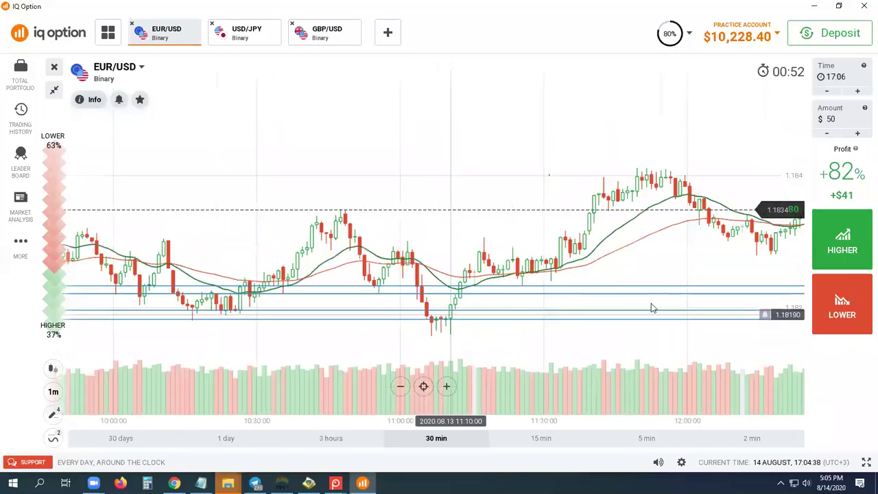
drag(639, 278, 484, 273)
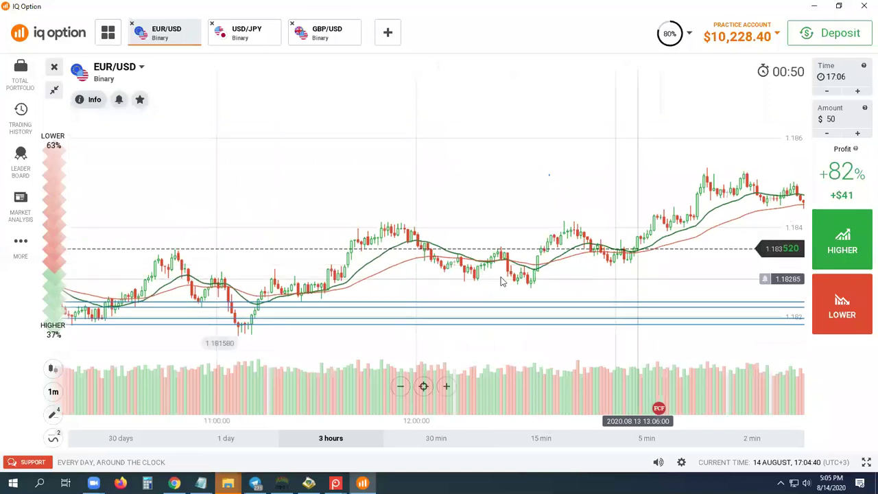
drag(601, 291, 419, 289)
scroll(634, 314, right, 7)
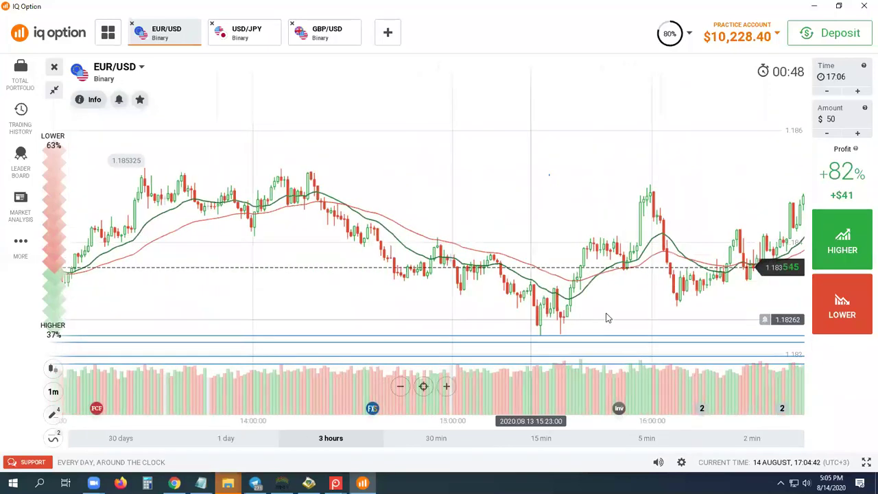
scroll(565, 309, right, 4)
scroll(597, 320, up, 4)
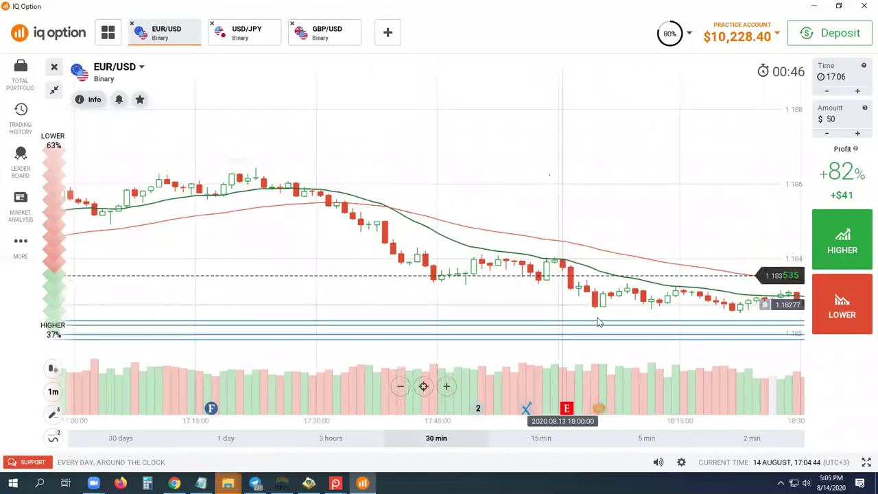
click(53, 414)
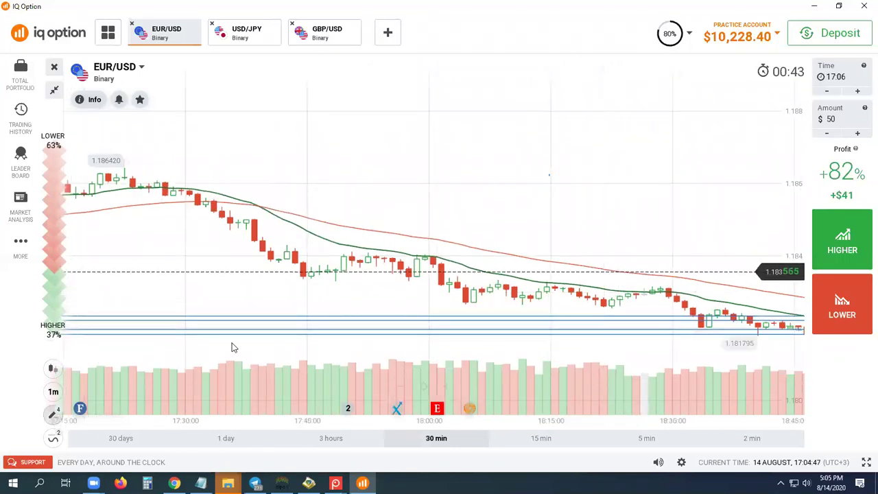
click(590, 204)
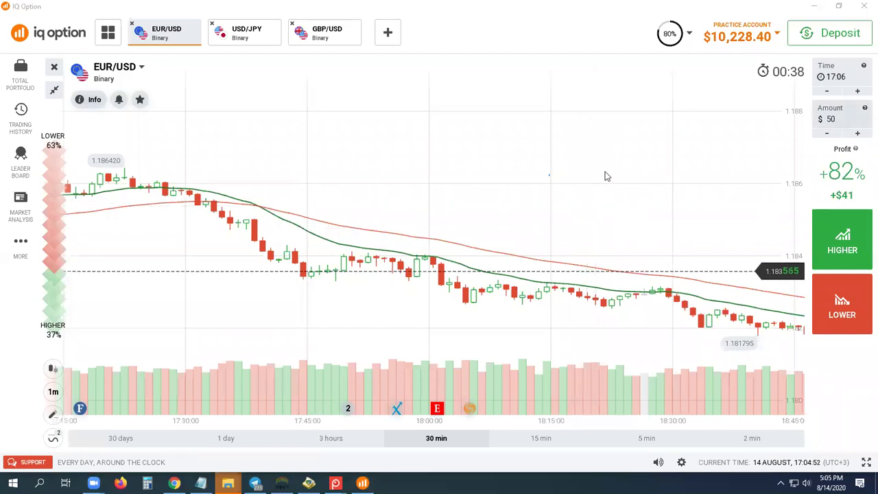
Draw a horizontal line at about 1.18324, along the candle highs between about 18:08 and 18:14
drag(555, 171, 492, 164)
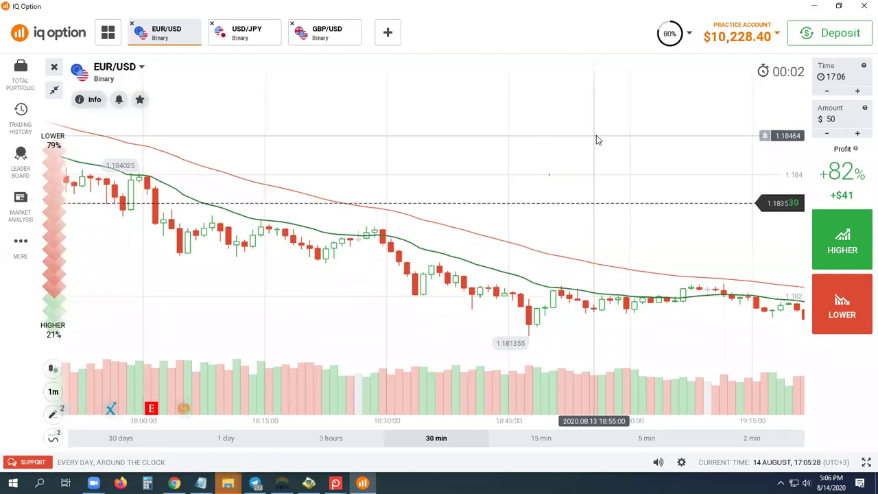
scroll(597, 149, up, 3)
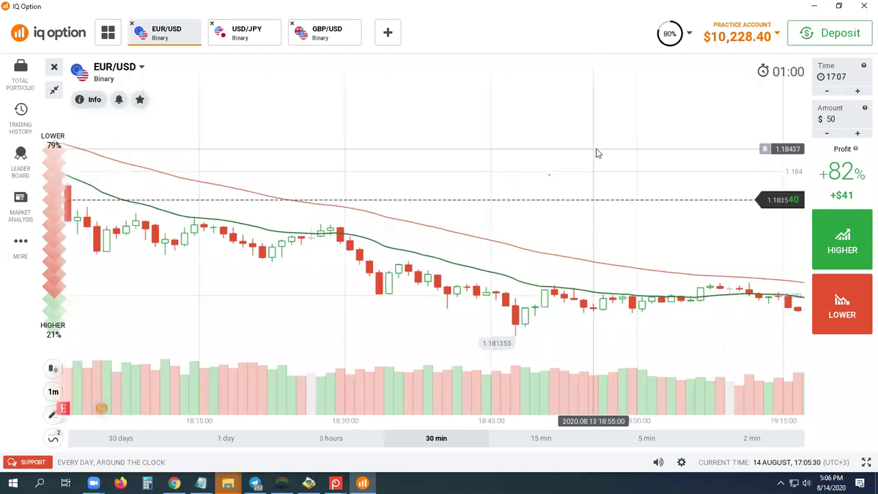
scroll(596, 149, down, 3)
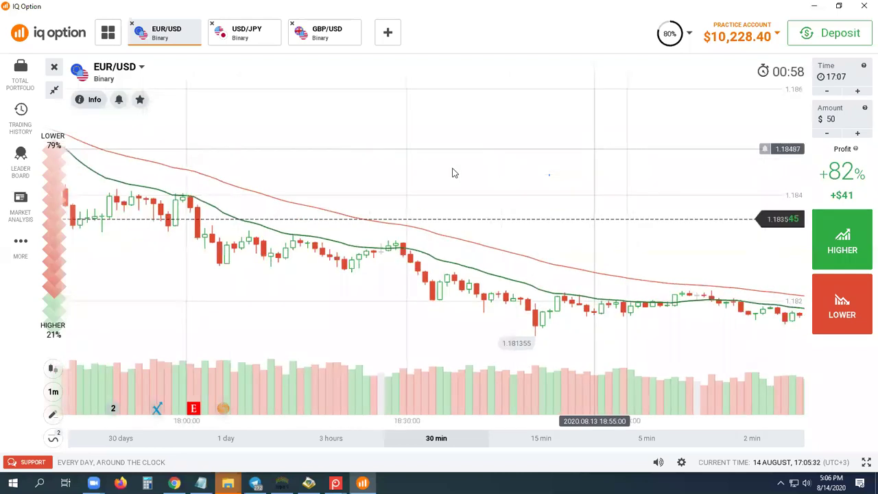
scroll(508, 186, up, 3)
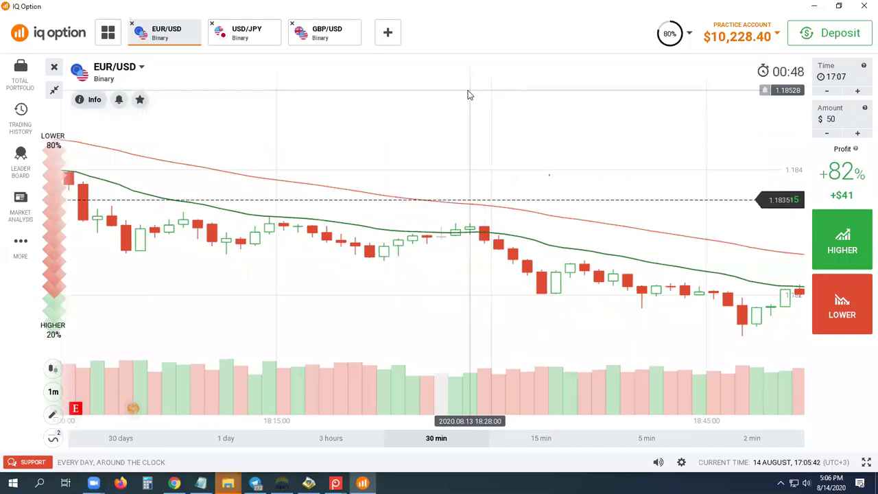
scroll(469, 95, down, 2)
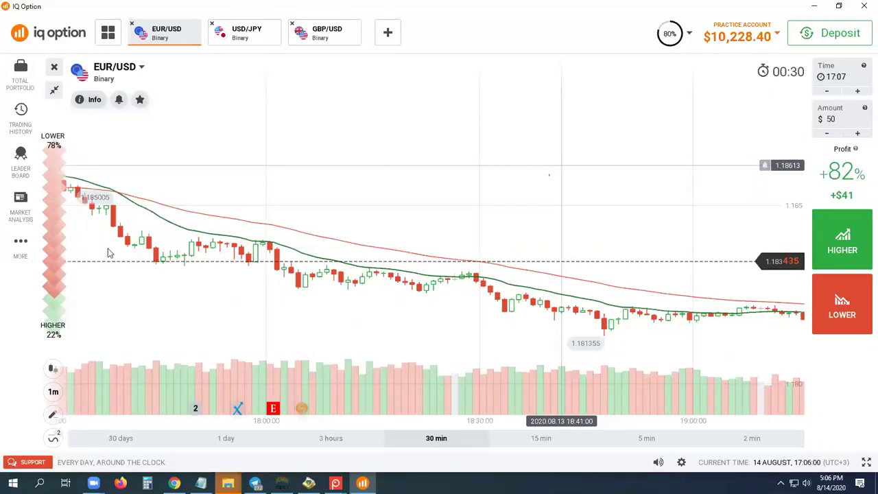
mouse_move(54, 415)
click(137, 388)
click(370, 269)
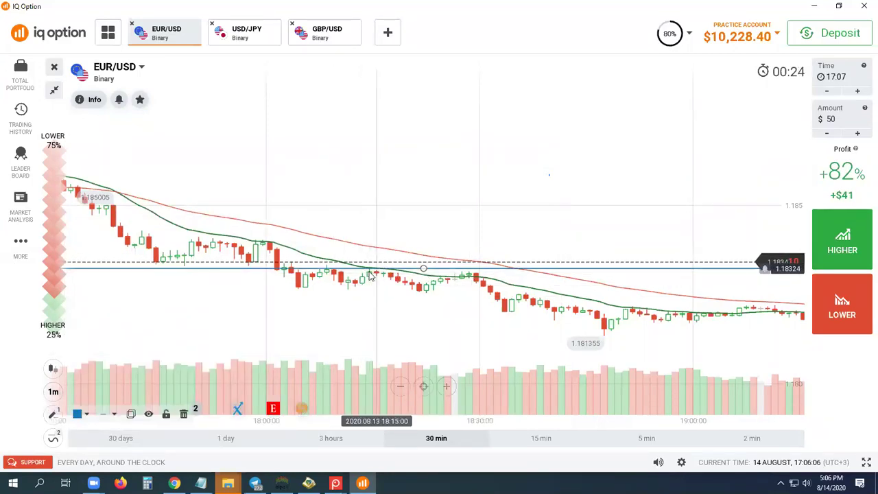
Draw a second horizontal line at 1.18272, along the candle lows around 18:05
scroll(372, 276, up, 2)
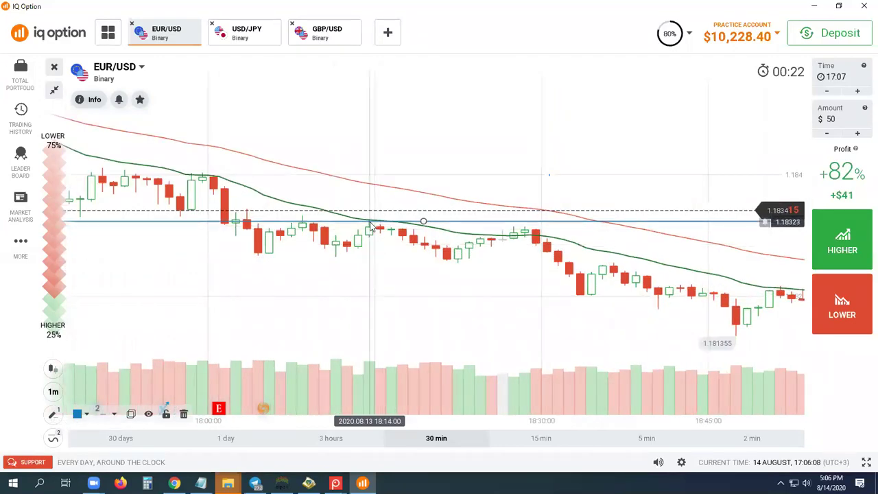
click(54, 416)
click(135, 384)
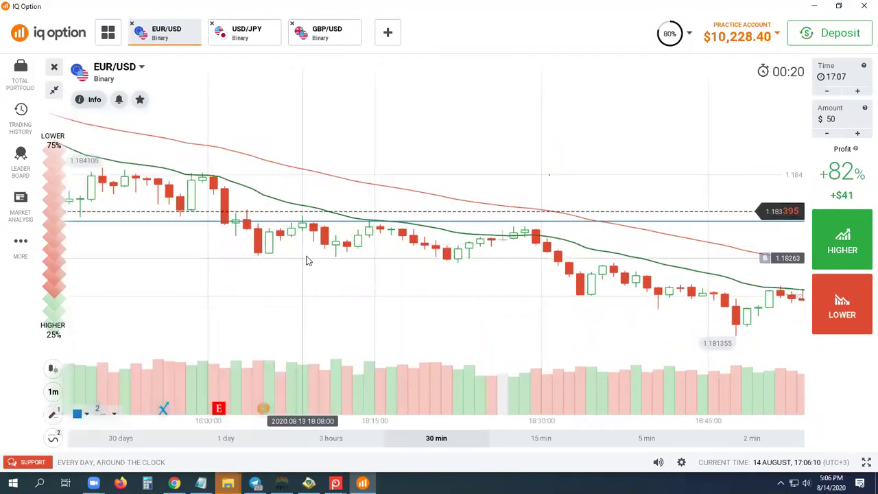
click(309, 253)
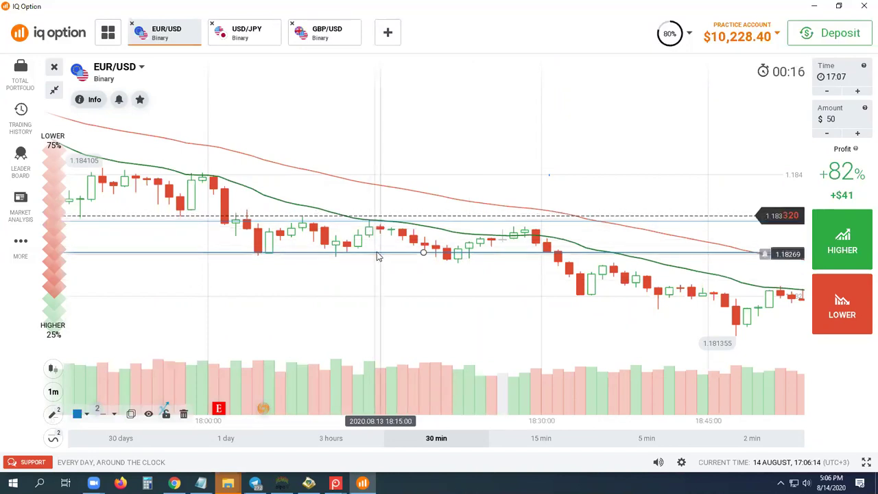
click(424, 253)
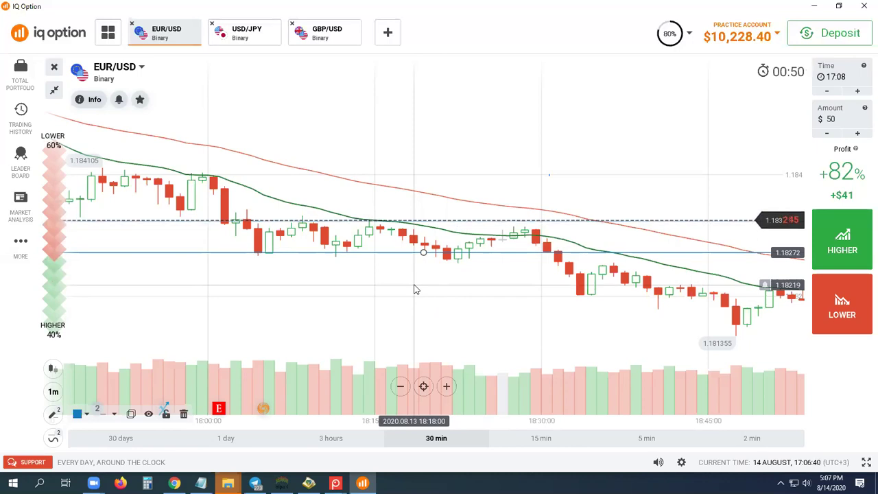
Examine how the candles behave around the two horizontal lines and moving averages between about 17:00 and 20:00
drag(673, 161, 568, 153)
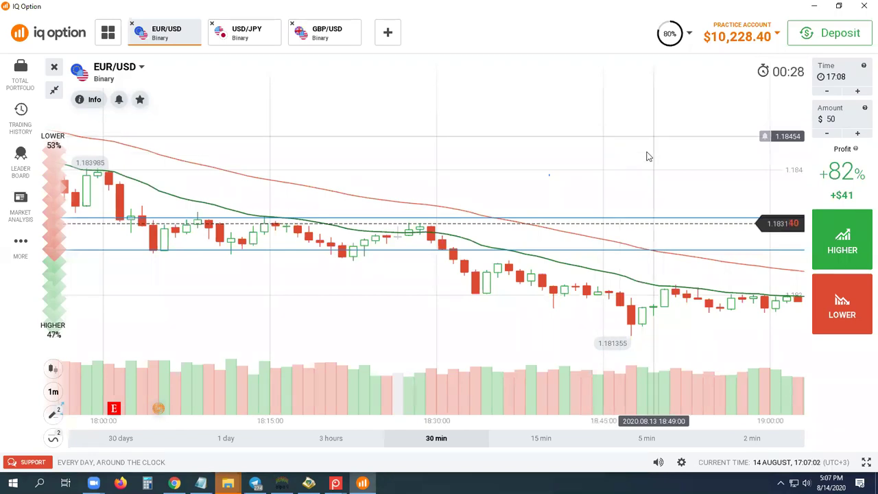
scroll(524, 155, down, 3)
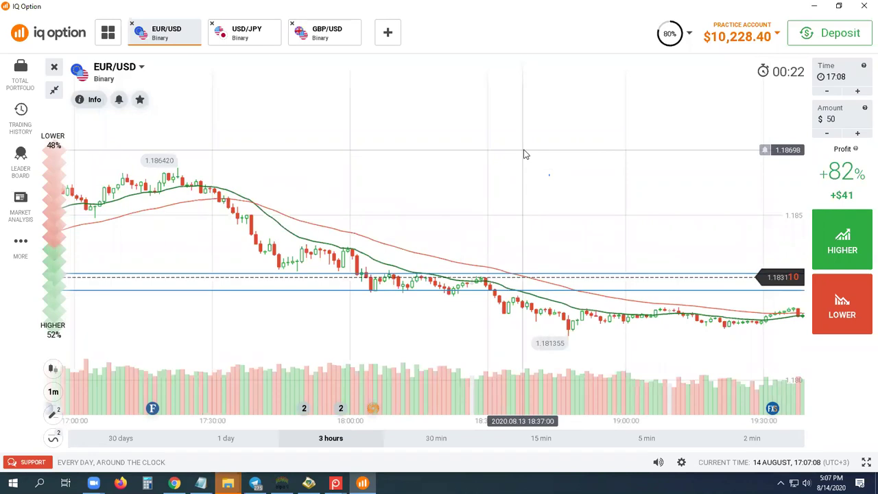
drag(571, 182, 497, 177)
scroll(518, 181, up, 3)
scroll(518, 181, down, 5)
scroll(485, 182, up, 3)
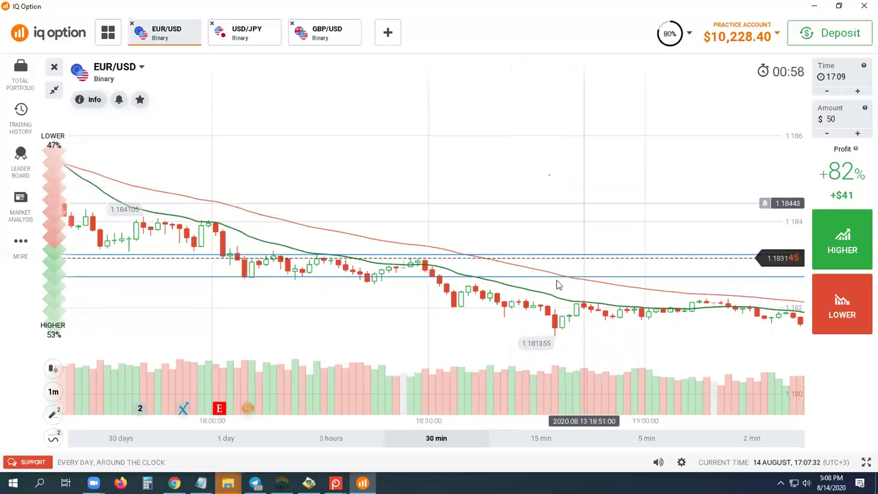
drag(630, 217, 505, 198)
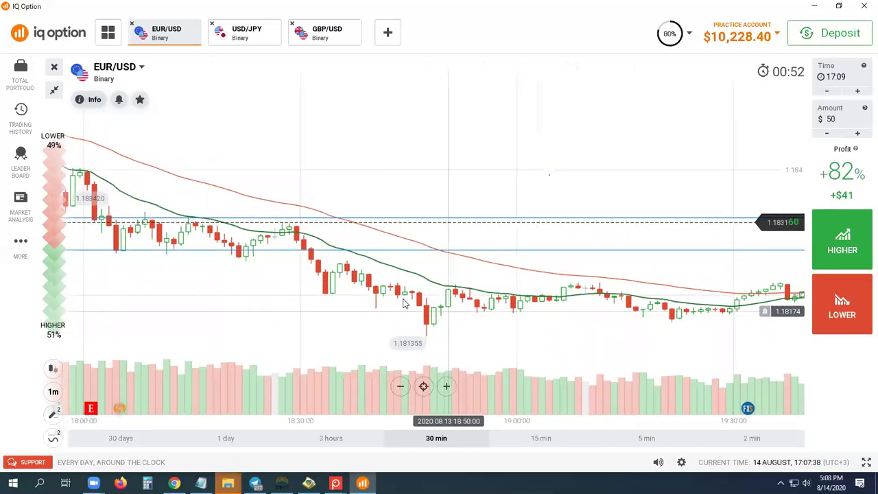
drag(403, 299, 392, 292)
drag(463, 283, 376, 254)
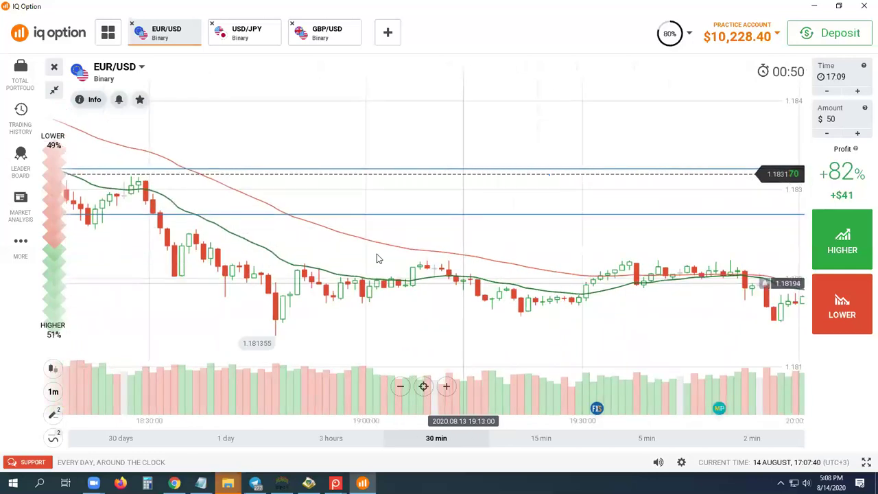
scroll(367, 291, up, 3)
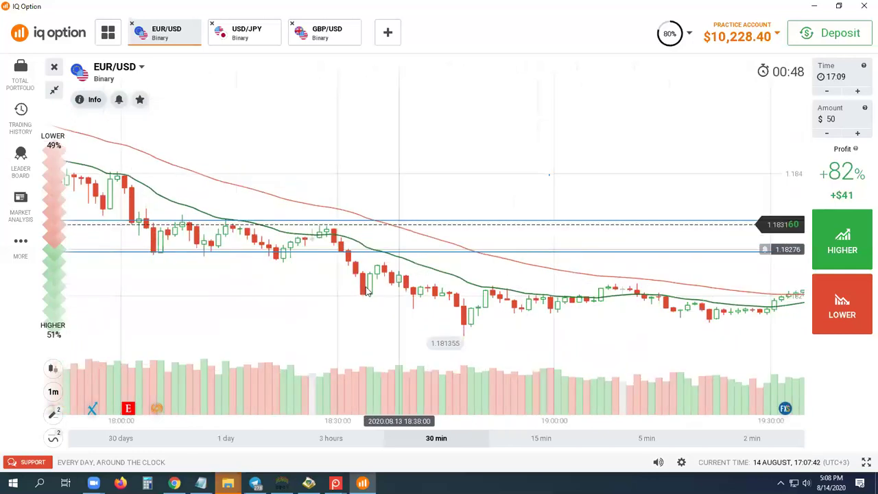
scroll(427, 290, up, 2)
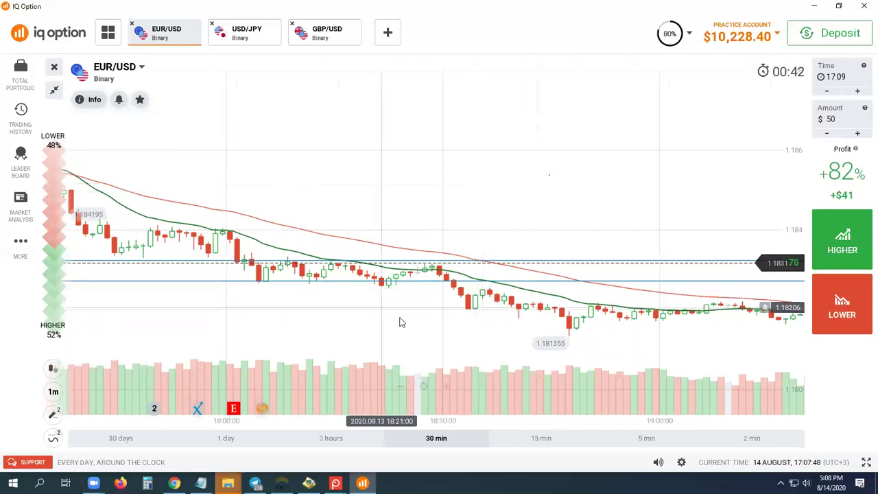
drag(404, 316, 460, 298)
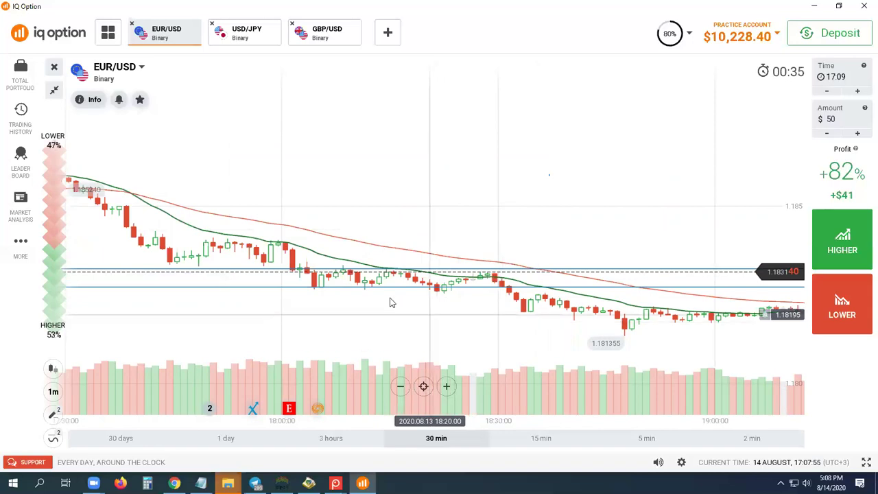
drag(419, 325, 298, 290)
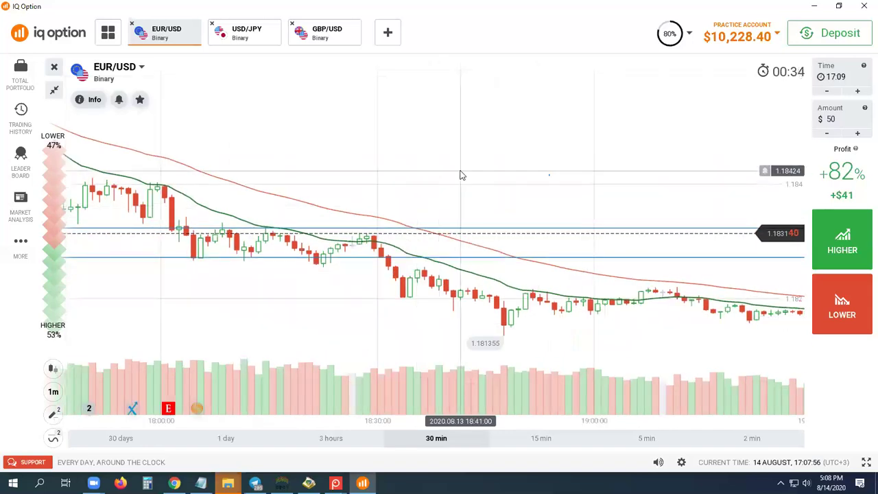
scroll(465, 175, up, 2)
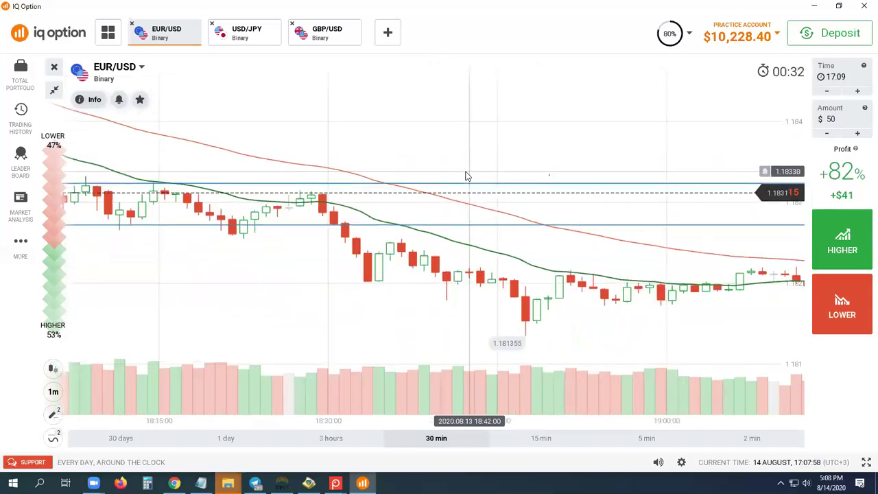
scroll(359, 183, down, 4)
scroll(510, 195, up, 1)
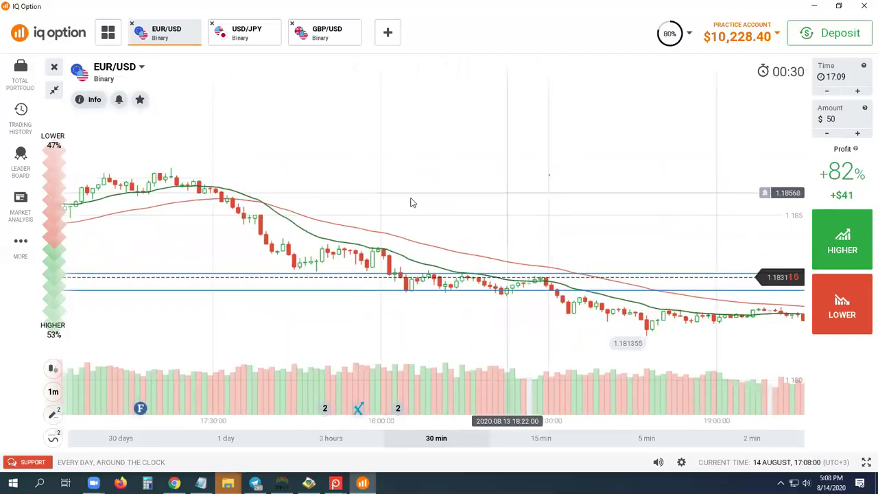
Lower the lower horizontal line to 1.18260, at the lowest wick around 18:22
drag(409, 200, 480, 195)
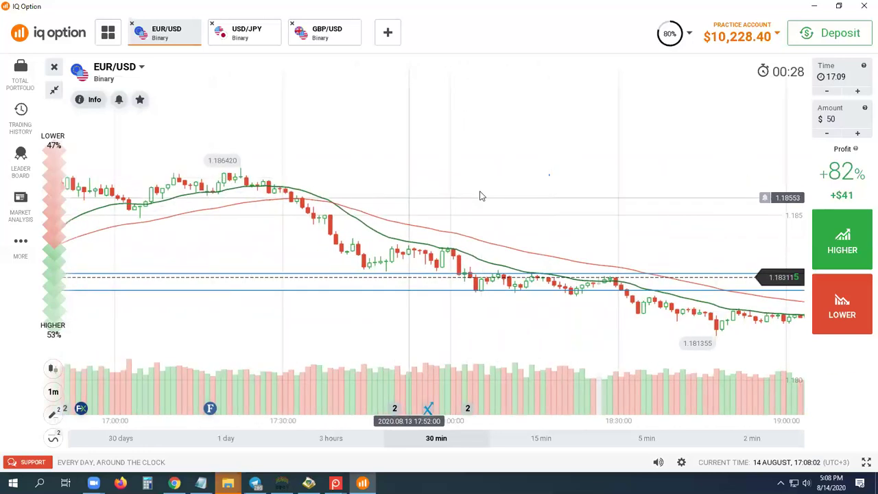
scroll(608, 206, up, 3)
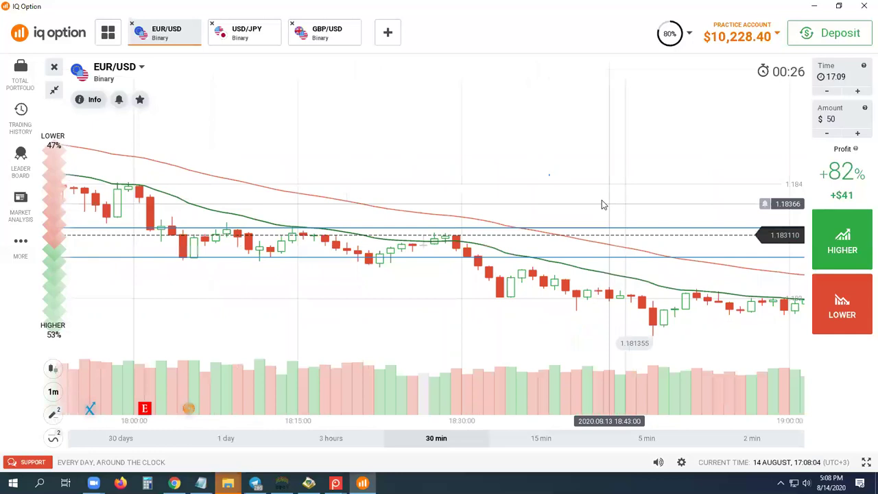
drag(588, 204, 426, 261)
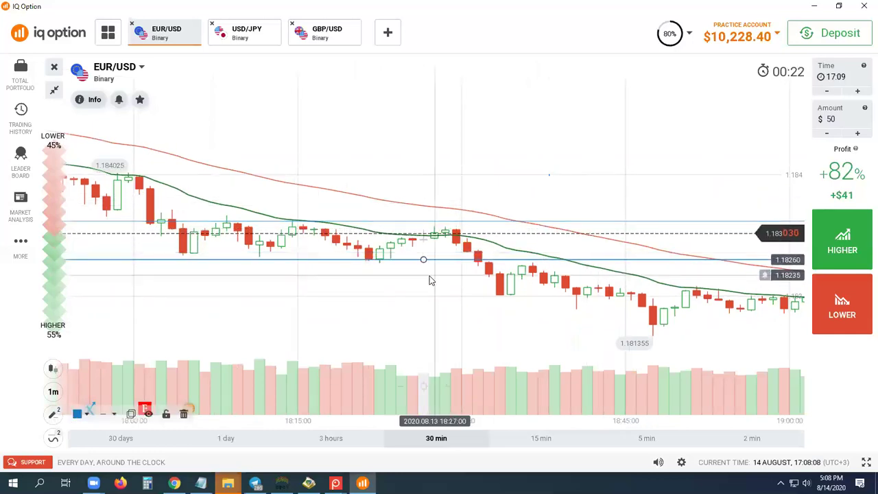
Examine the candles below the lower horizontal line between about 18:30 and 18:48
drag(367, 293, 453, 270)
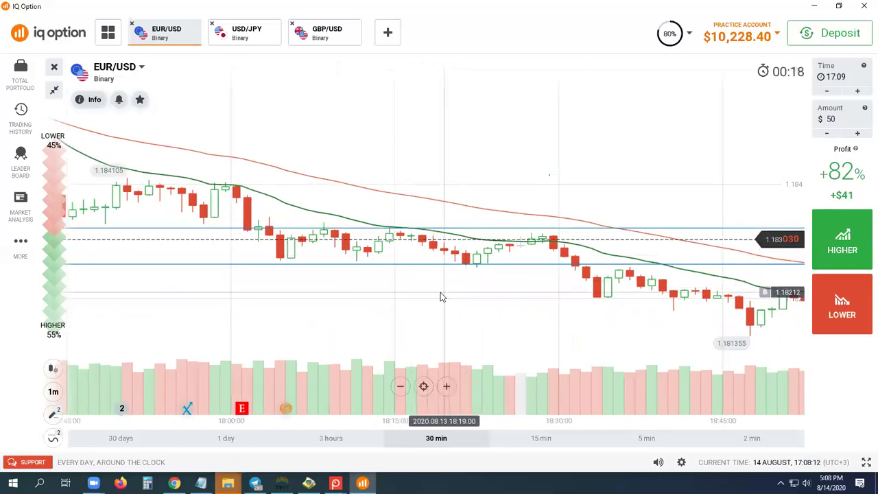
drag(525, 312, 326, 304)
scroll(421, 312, up, 3)
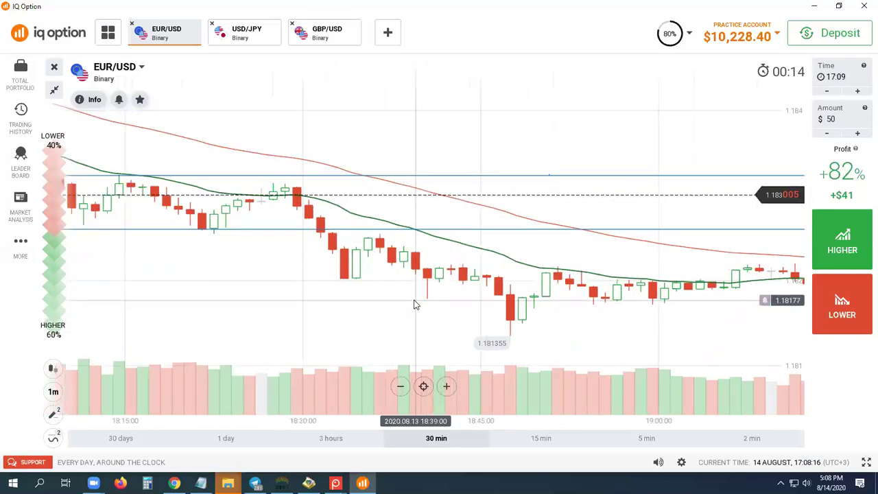